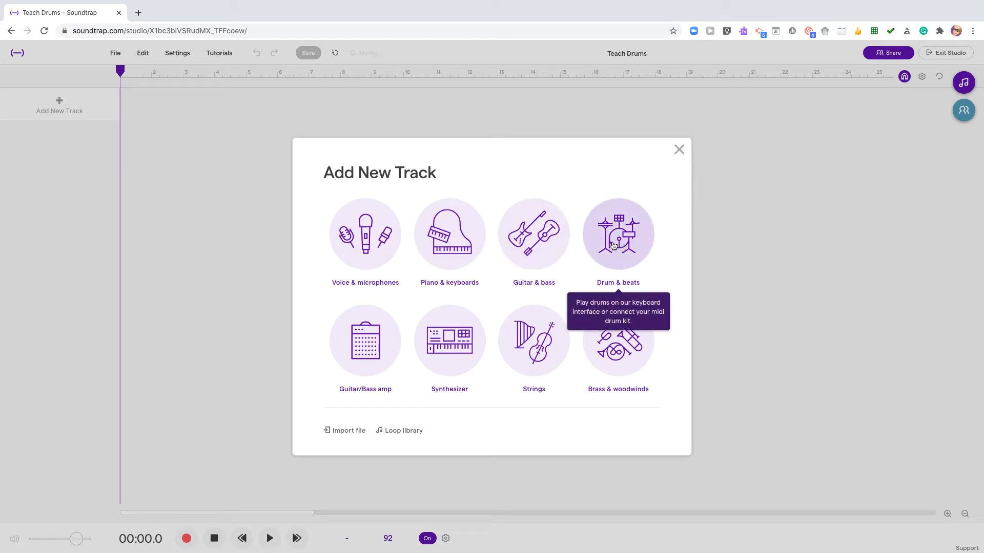
Add a Drum & beats track and set its drum kit to Muffled from the Processed category.
click(614, 245)
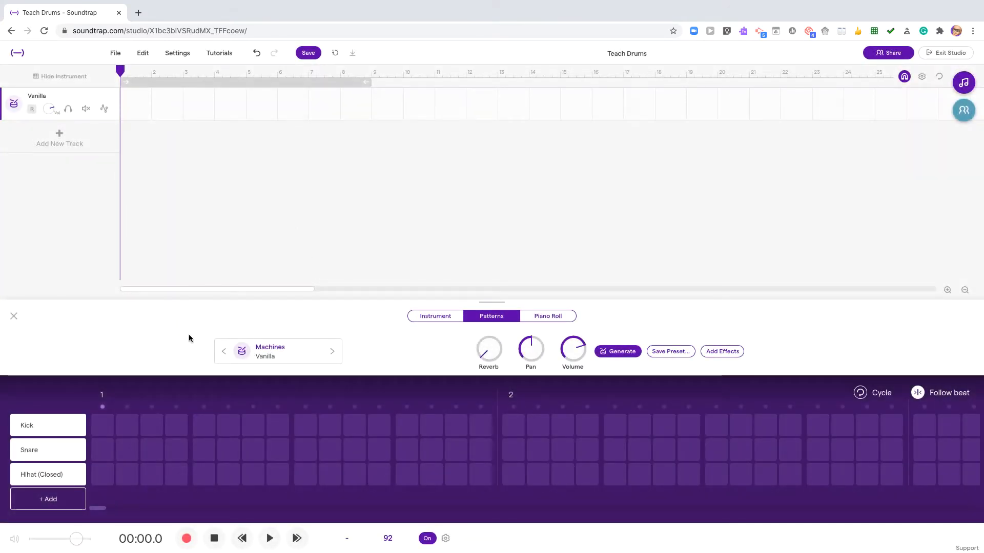
click(332, 353)
click(223, 352)
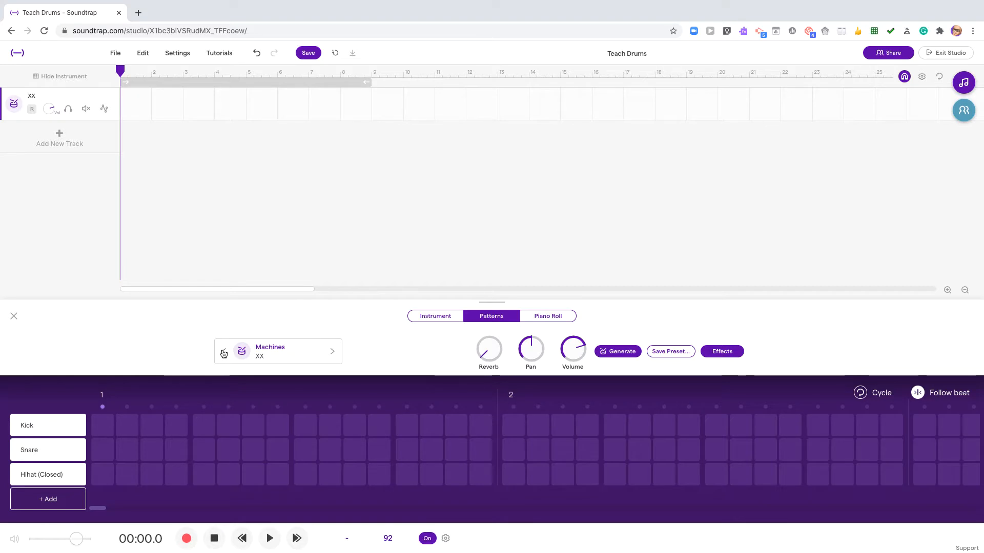
click(224, 353)
click(333, 354)
click(333, 354)
click(333, 353)
click(332, 354)
click(333, 354)
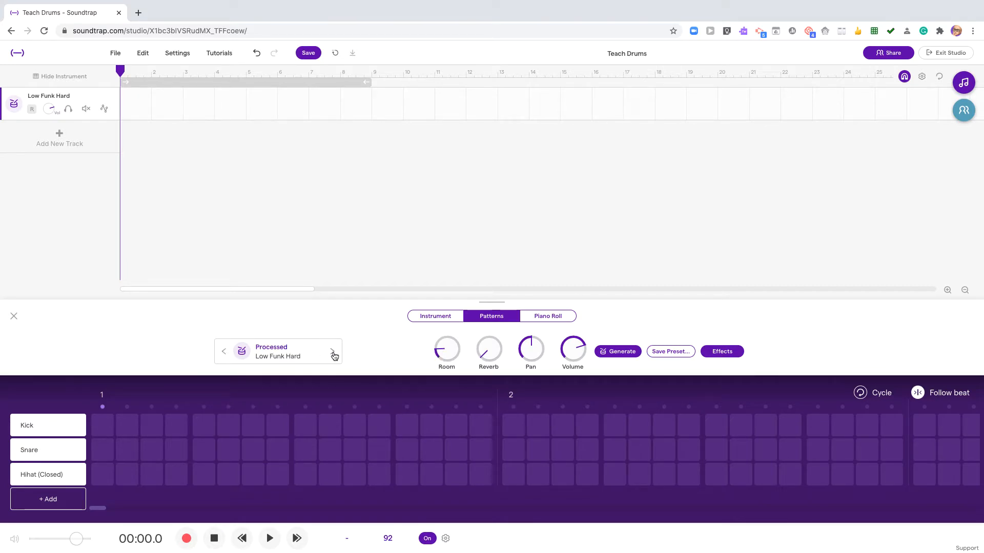
click(333, 353)
Place a kick on step 1 and a snare on step 5 of measure 1 in the pattern grid.
click(102, 424)
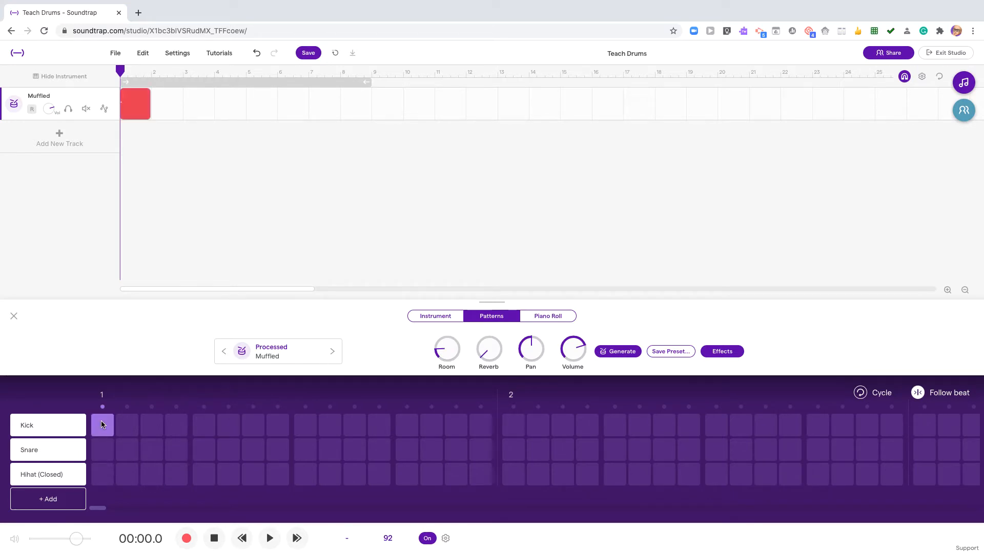
click(203, 455)
Turn on looping, shorten the loop range to measure 1 only, and play back the looped pattern.
click(290, 83)
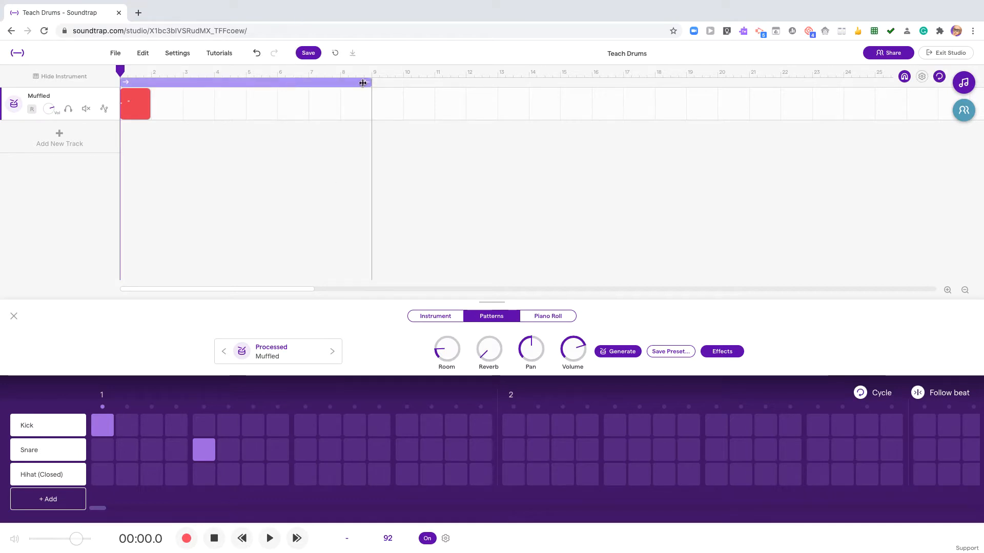
drag(363, 83, 144, 88)
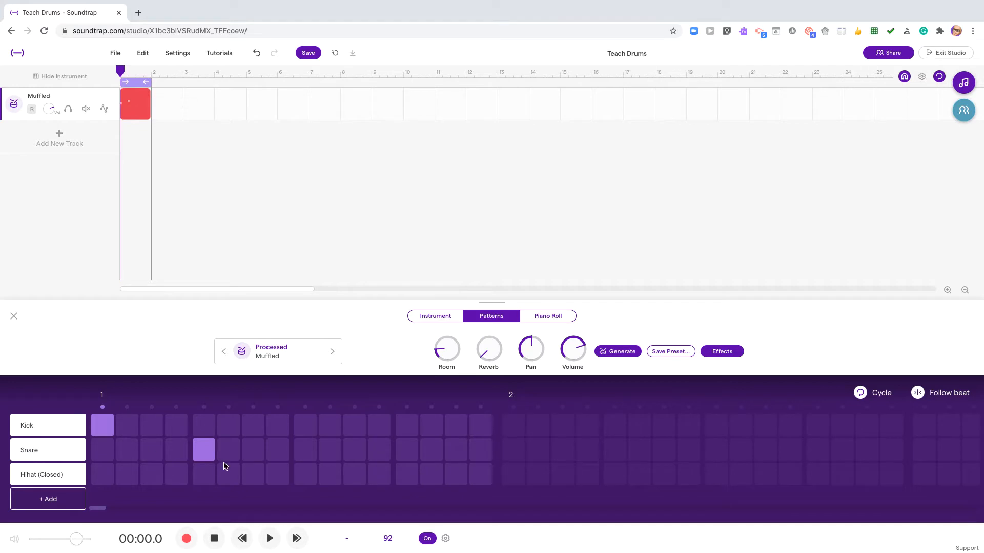
key(space)
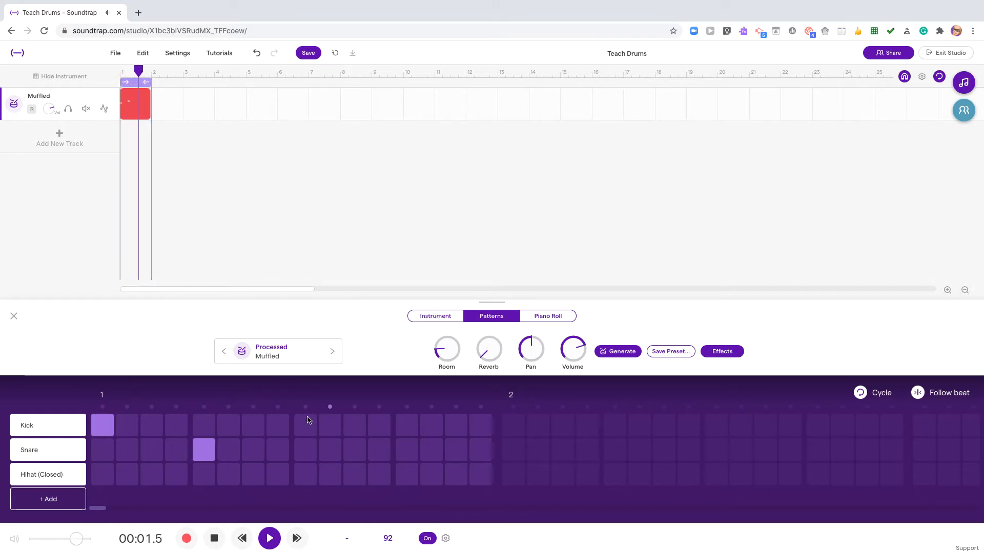
key(space)
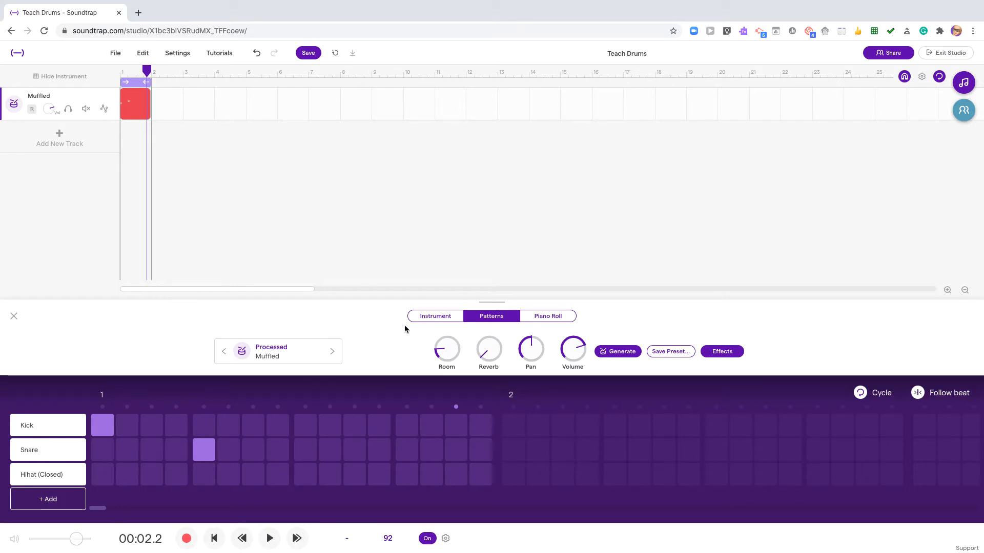
Open the drum track in the piano roll and audition the drum sounds on the keys from C1 towards C2.
click(548, 316)
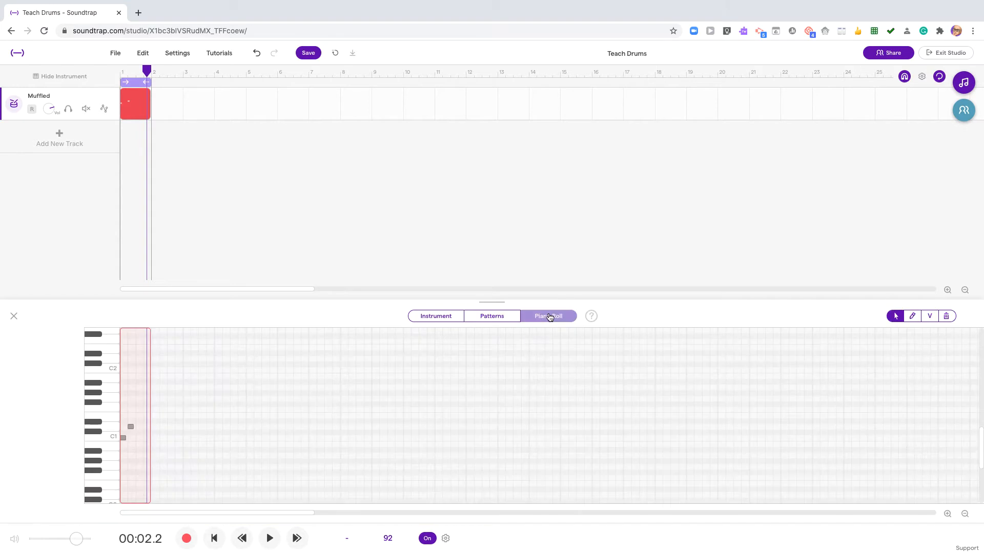
click(111, 436)
click(110, 426)
click(111, 422)
click(109, 405)
click(109, 397)
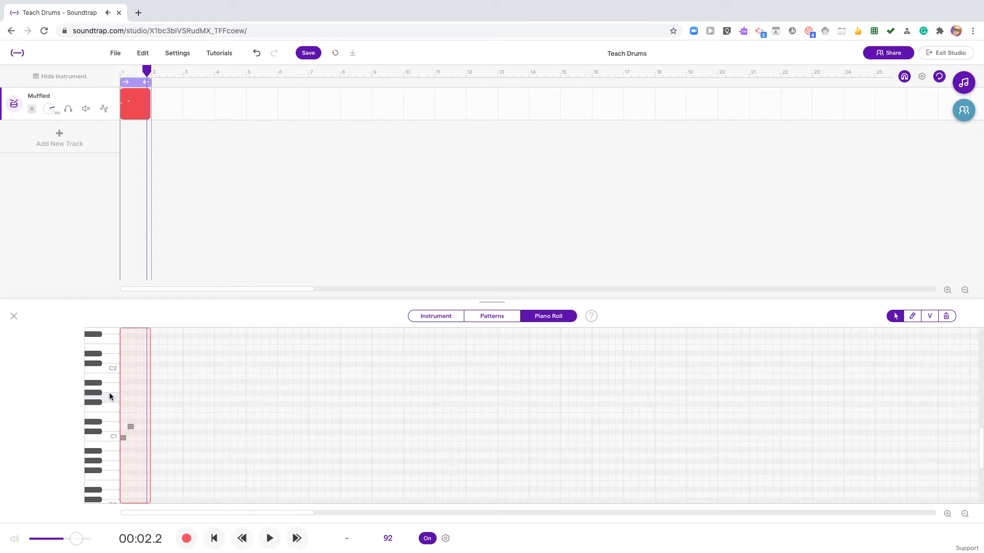
click(112, 390)
click(113, 378)
click(213, 206)
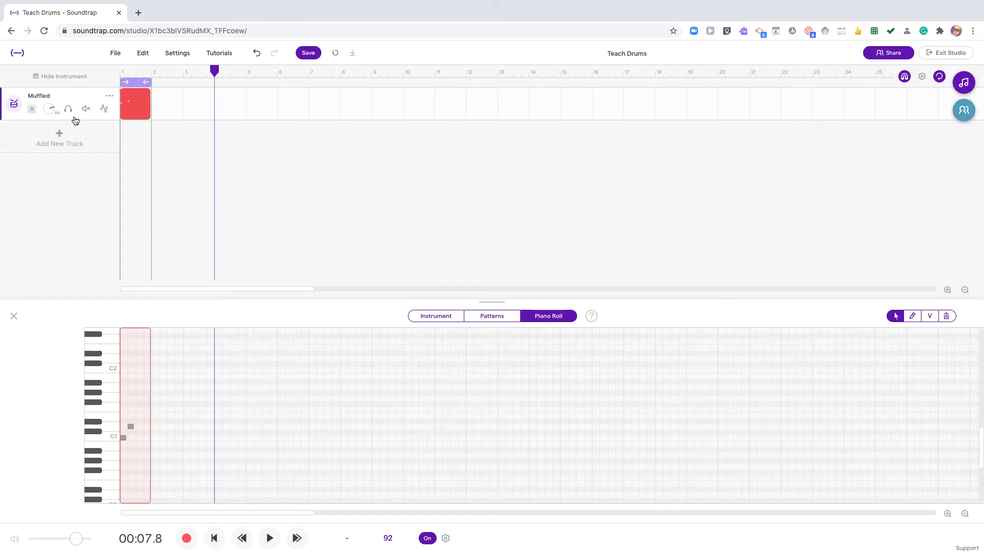
Return to the pattern grid and try neighbouring Processed kits, including Soft Blanket and Slam Funk, ending back on Muffled.
click(435, 319)
click(478, 318)
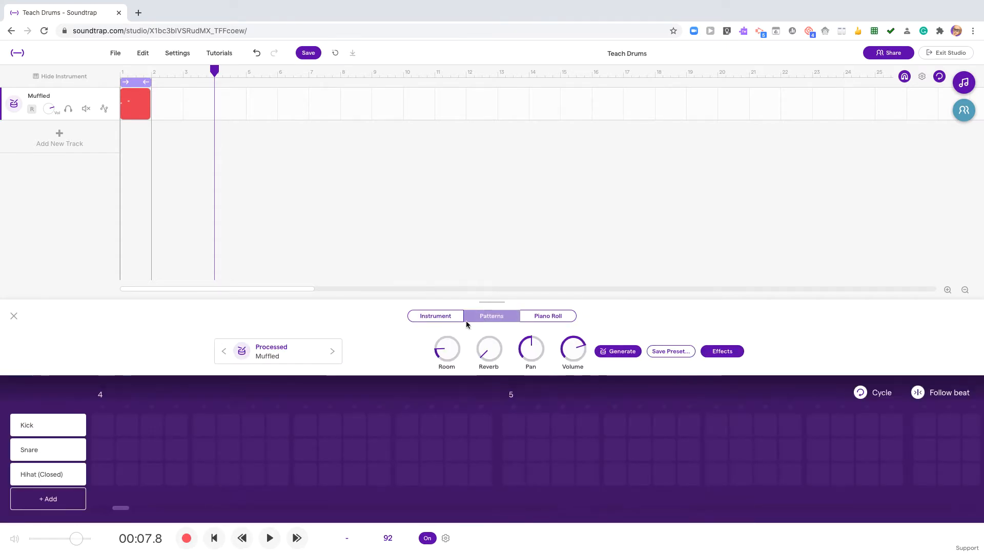
click(225, 355)
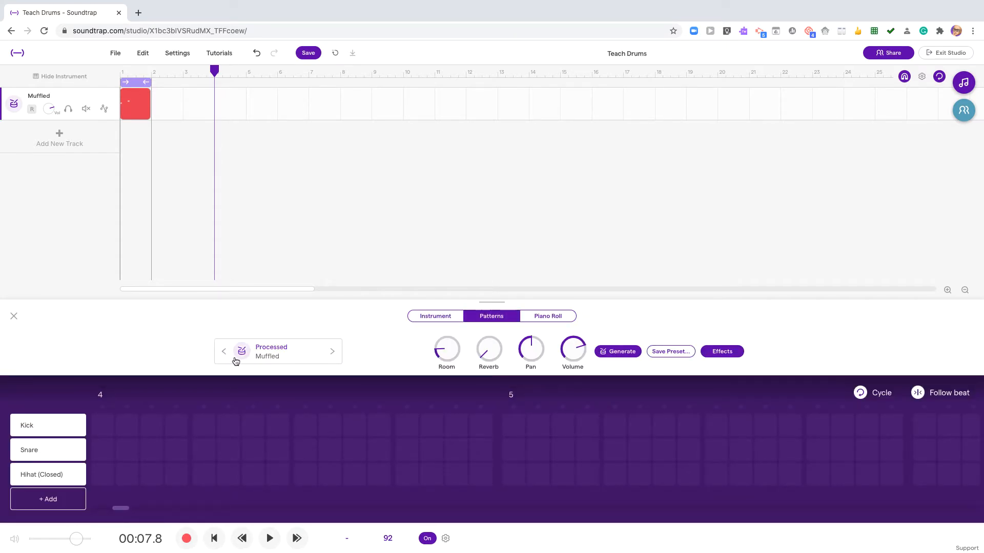
click(335, 357)
click(336, 357)
click(226, 353)
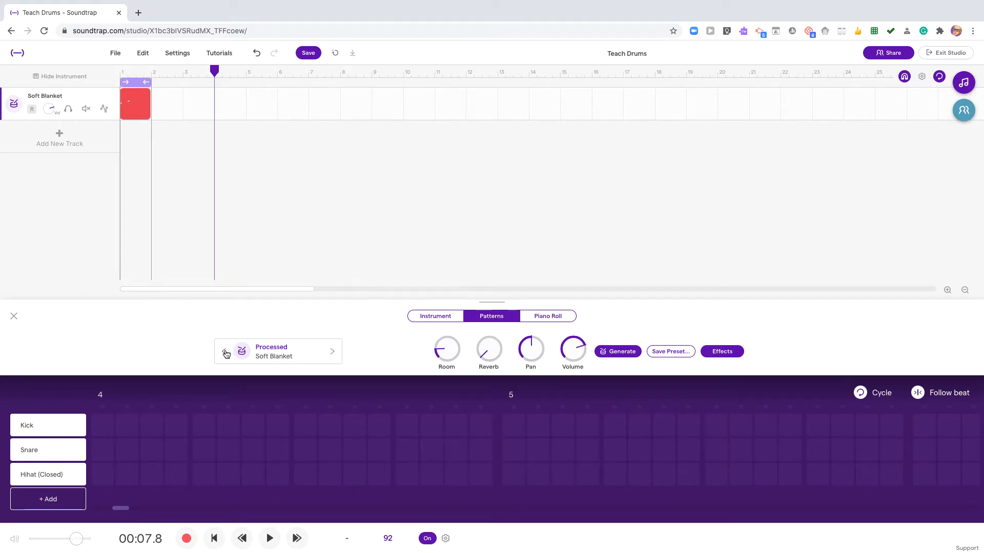
click(226, 354)
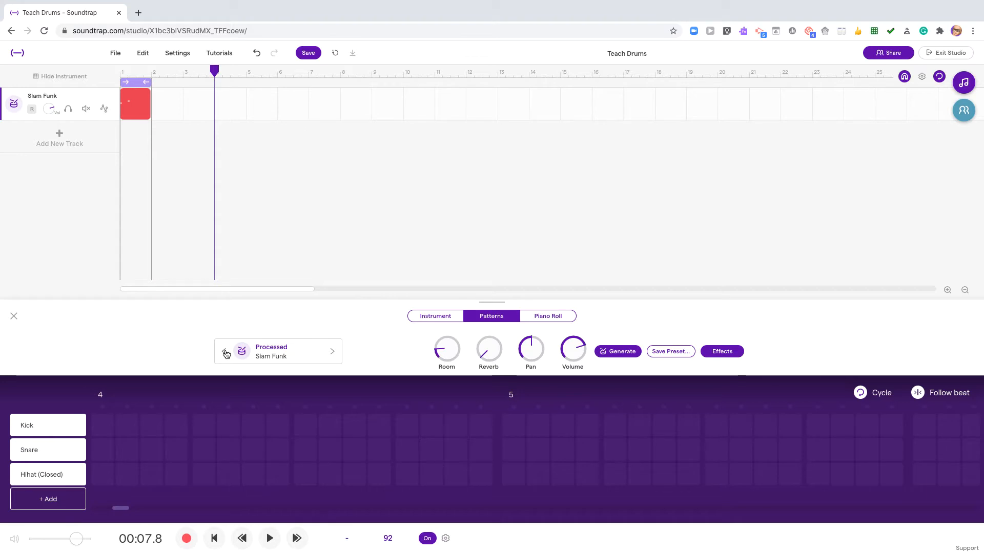
click(226, 354)
Reopen the piano roll and audition a few drum sounds on the keys just below C2.
click(566, 321)
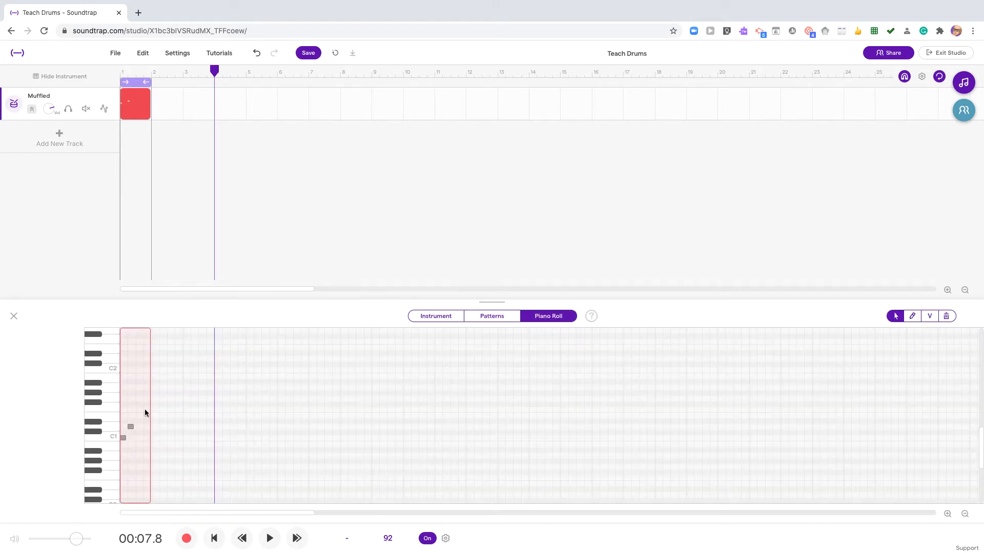
click(108, 403)
click(102, 395)
click(108, 393)
click(97, 382)
Add pattern rows for Hihat (Open), Crash, Ride, High Tom, Mid Tom, Low Tom, Ride (Bell) and Hihat (Pedal).
click(489, 317)
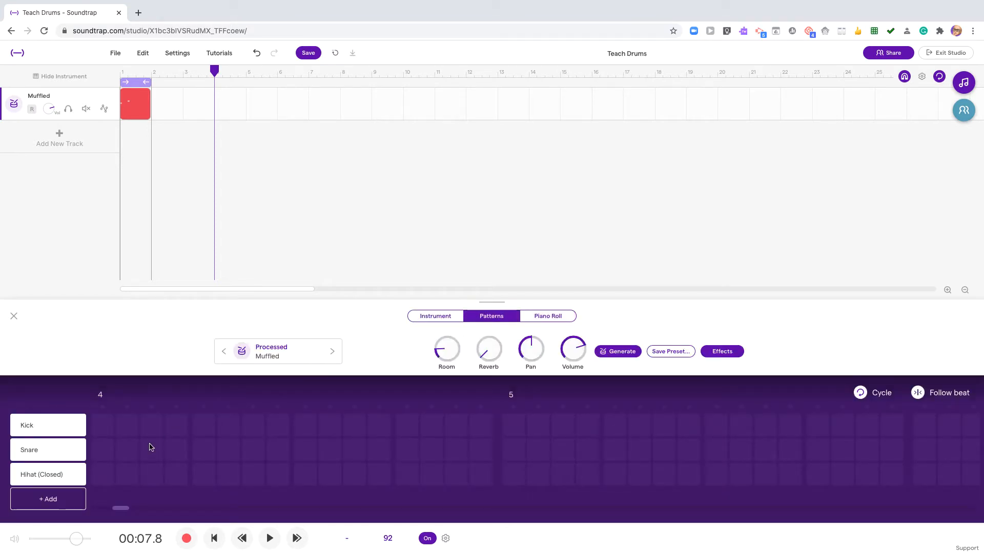
click(43, 501)
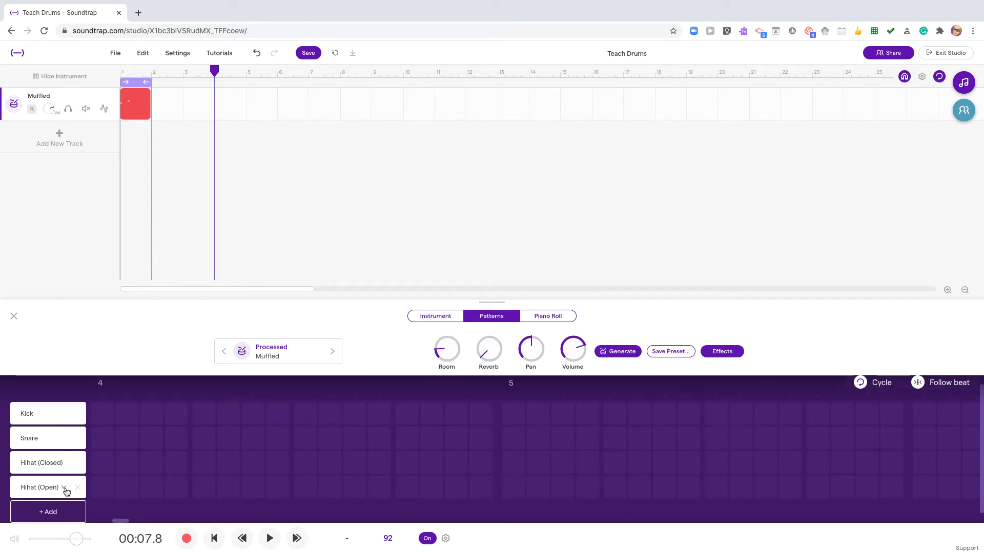
scroll(61, 492, down, 1)
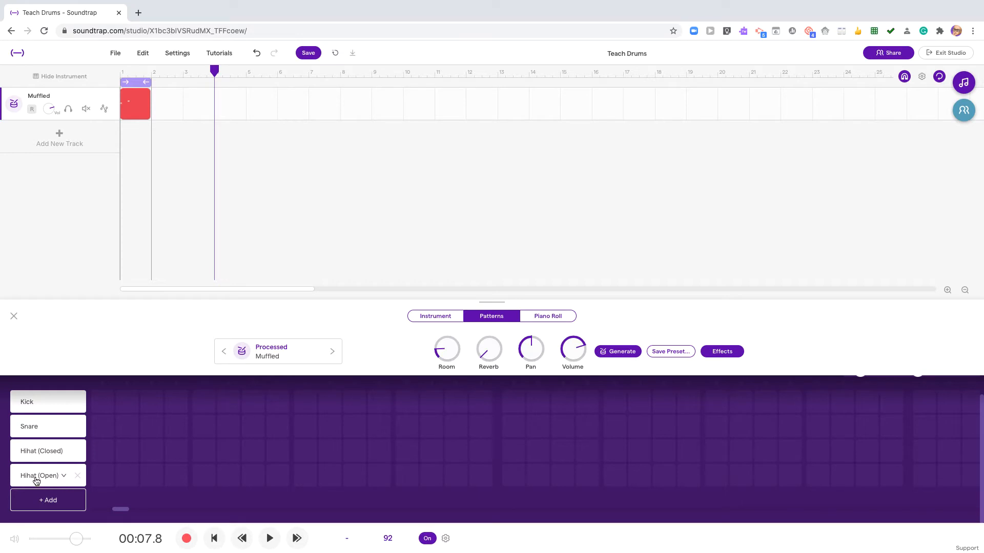
click(46, 500)
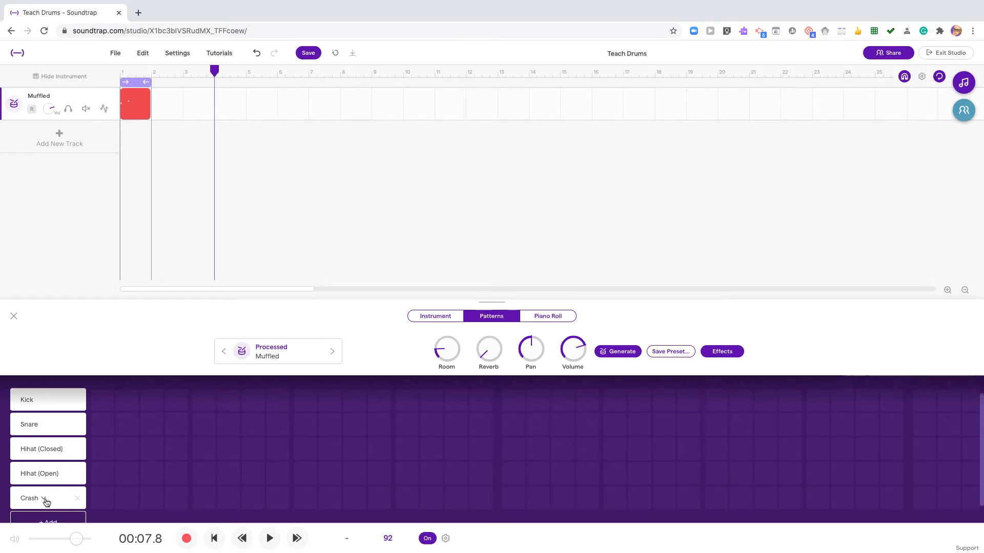
click(47, 497)
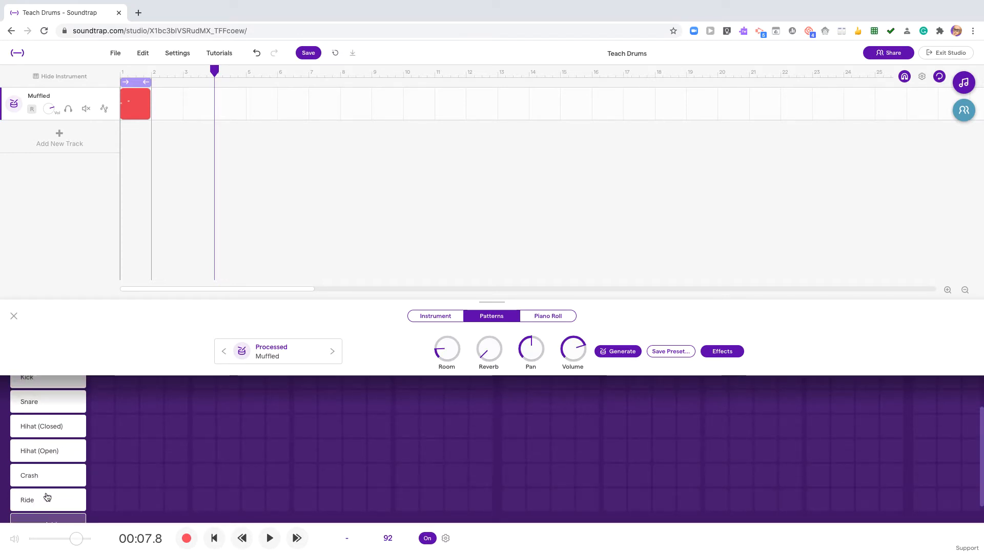
click(48, 498)
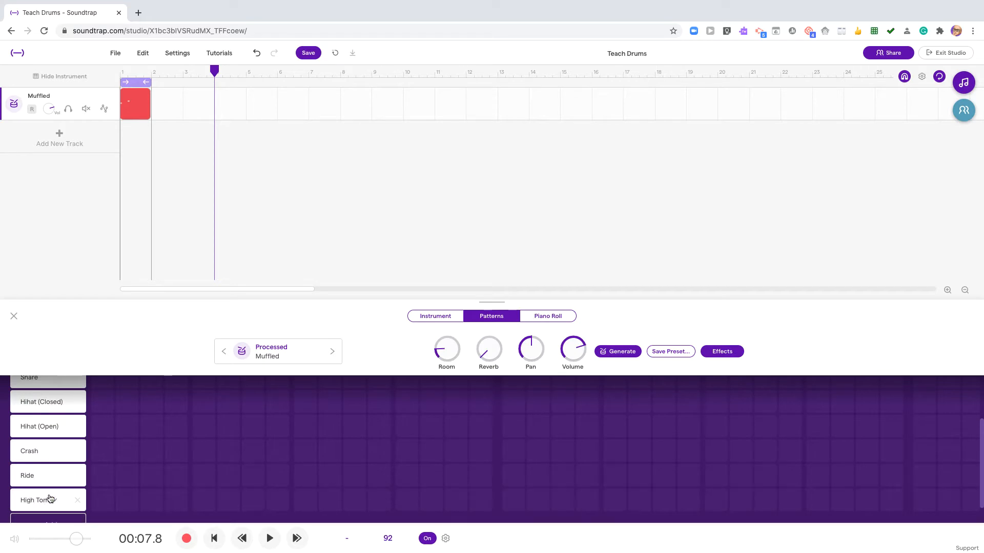
click(50, 500)
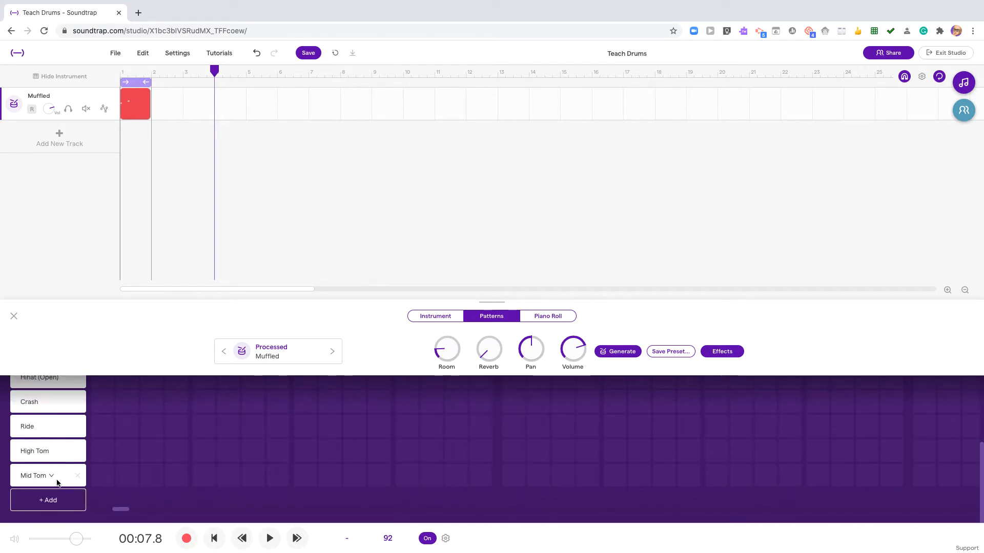
click(50, 499)
click(50, 500)
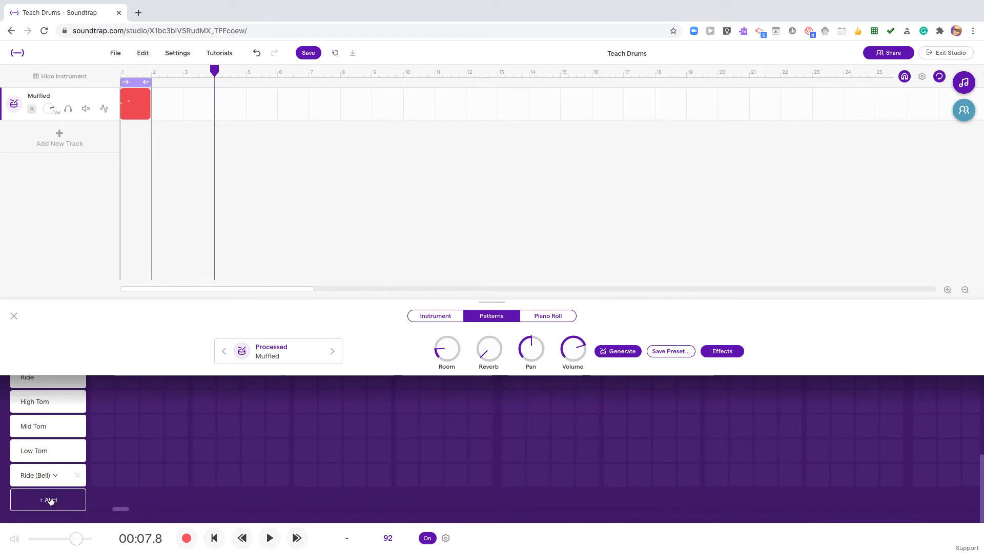
click(49, 499)
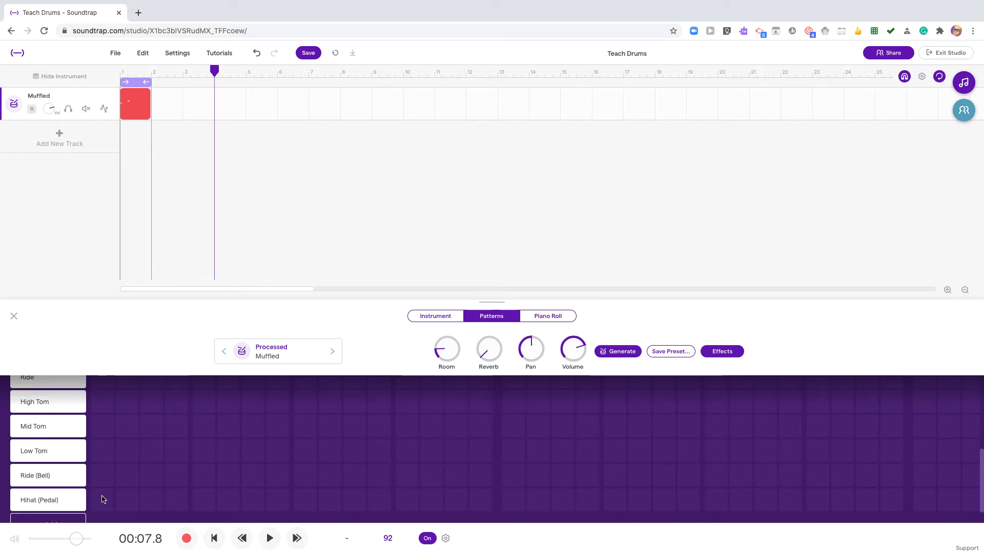
Look through all the drum rows in the pattern grid from Kick to Hihat (Pedal), ending at the Kick row.
scroll(103, 500, down, 1)
scroll(99, 461, up, 1)
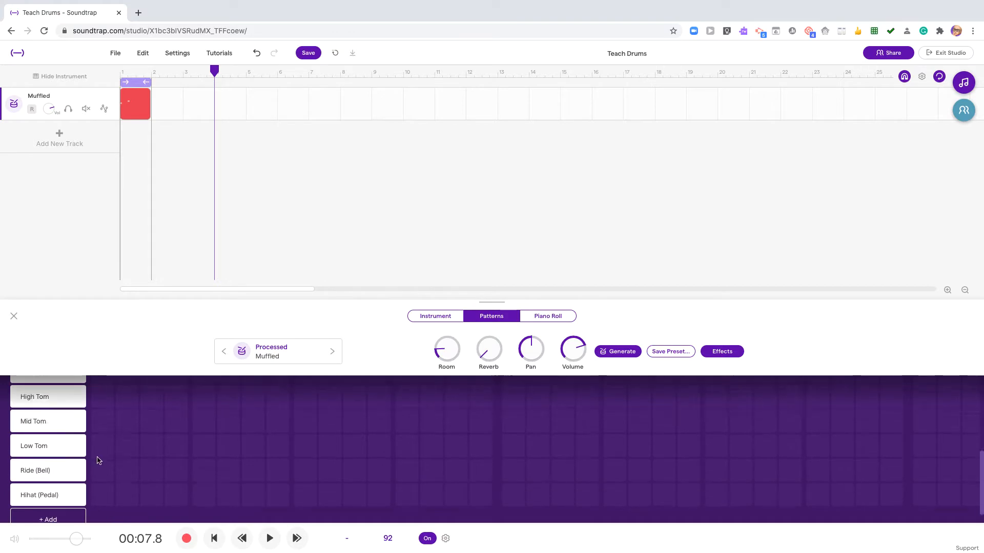
scroll(99, 460, up, 5)
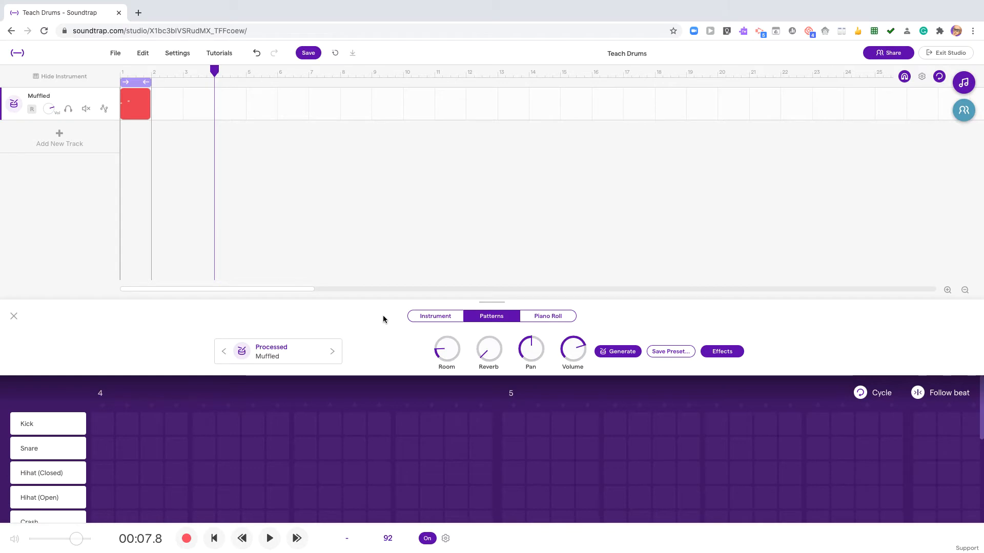
scroll(163, 410, down, 5)
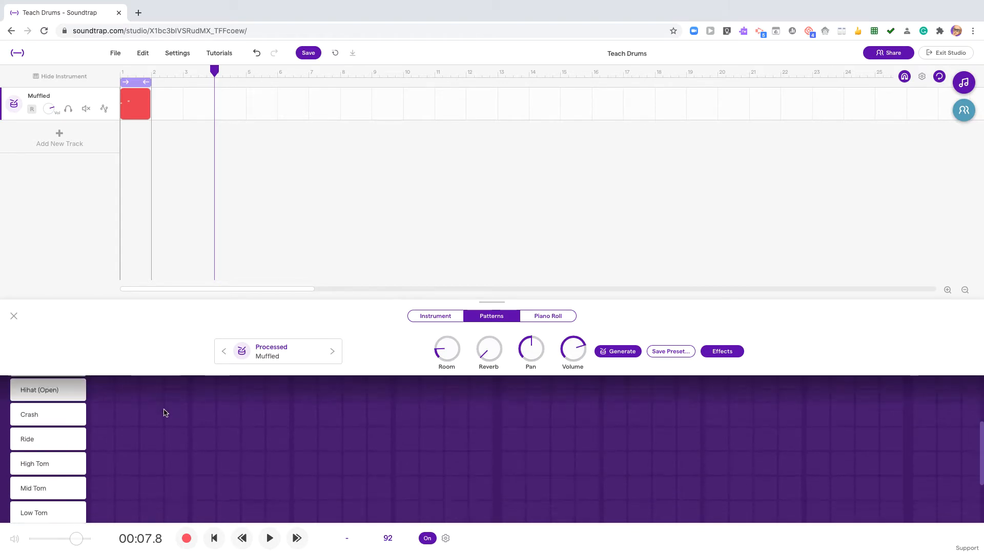
scroll(164, 413, up, 5)
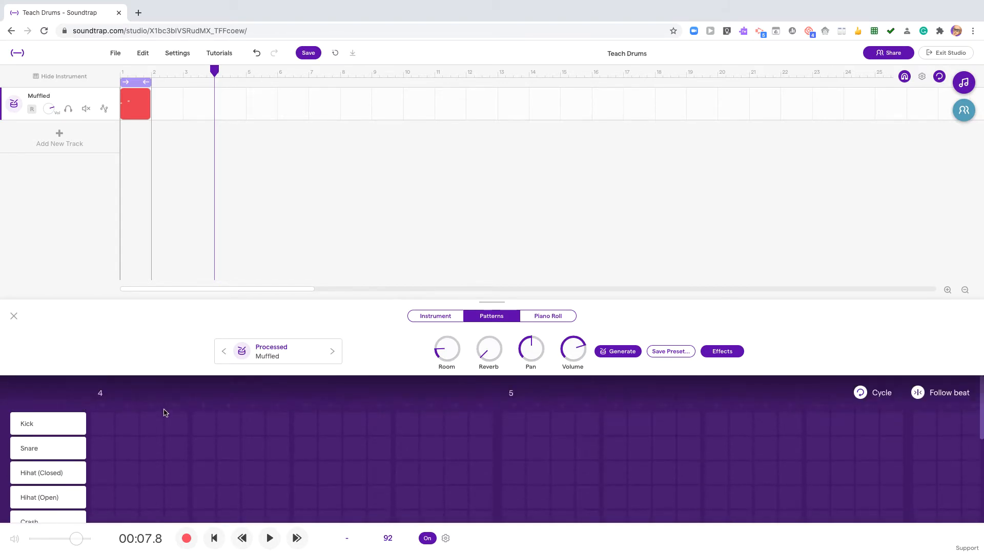
scroll(164, 413, down, 5)
scroll(164, 412, up, 5)
scroll(235, 450, down, 1)
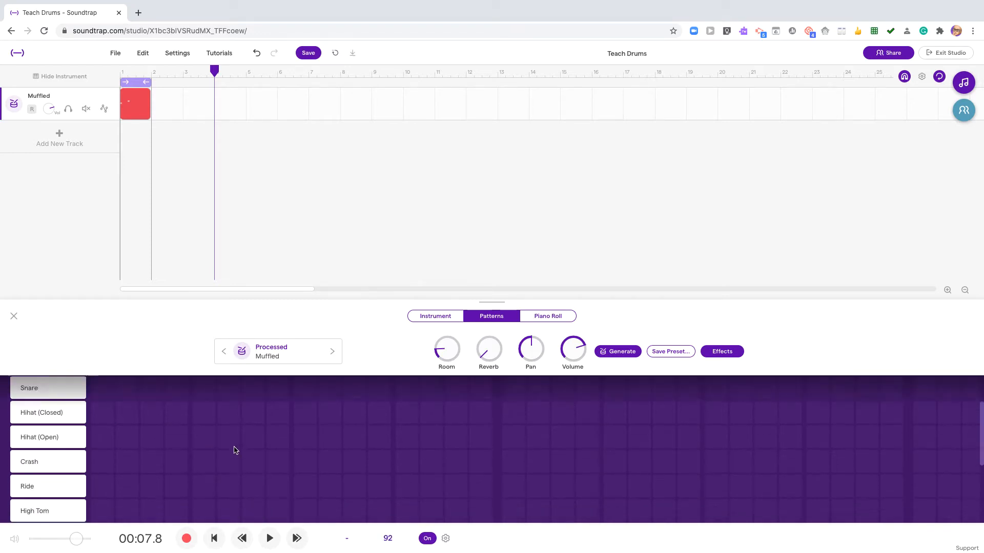
scroll(236, 451, down, 2)
scroll(173, 490, down, 1)
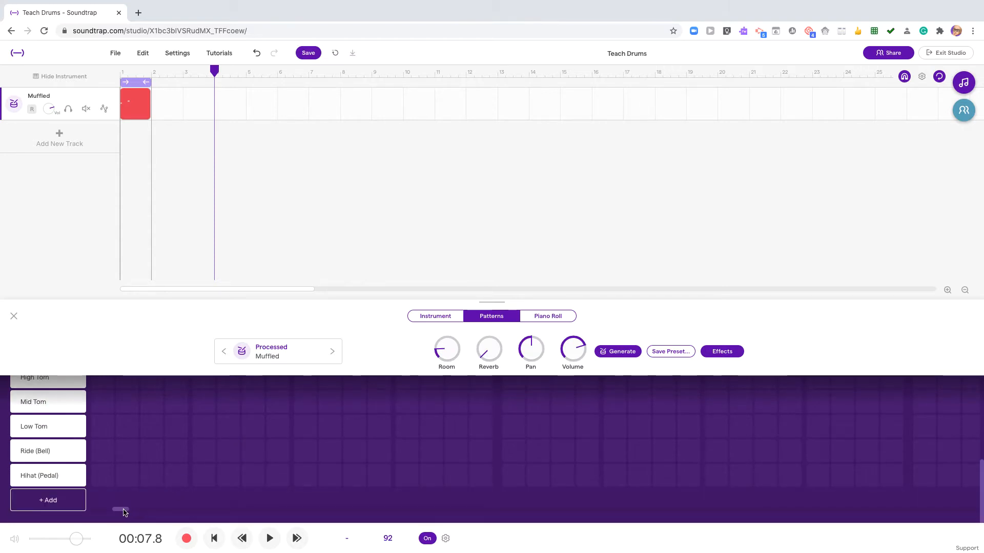
scroll(188, 447, up, 4)
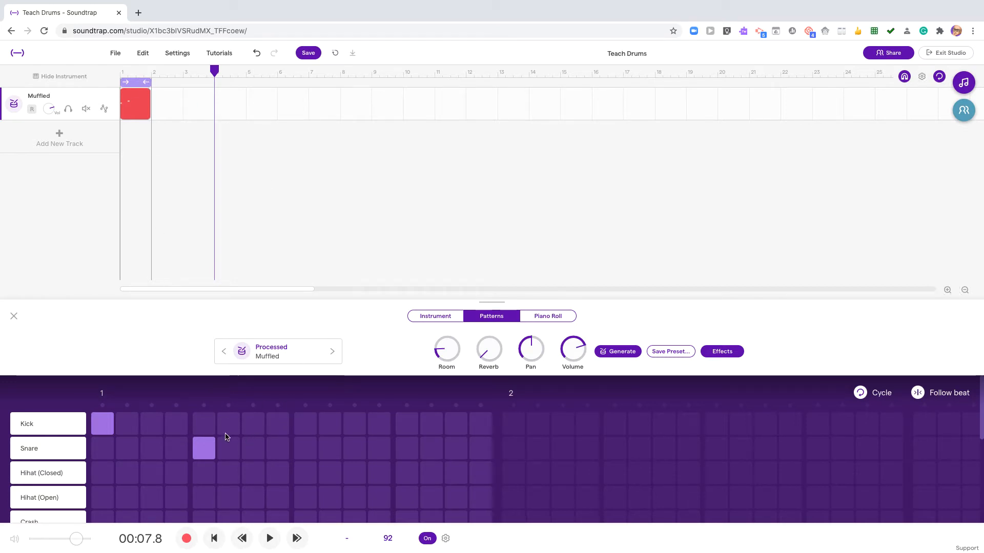
Toggle the loop over measure 1 off and back on.
click(139, 84)
click(138, 83)
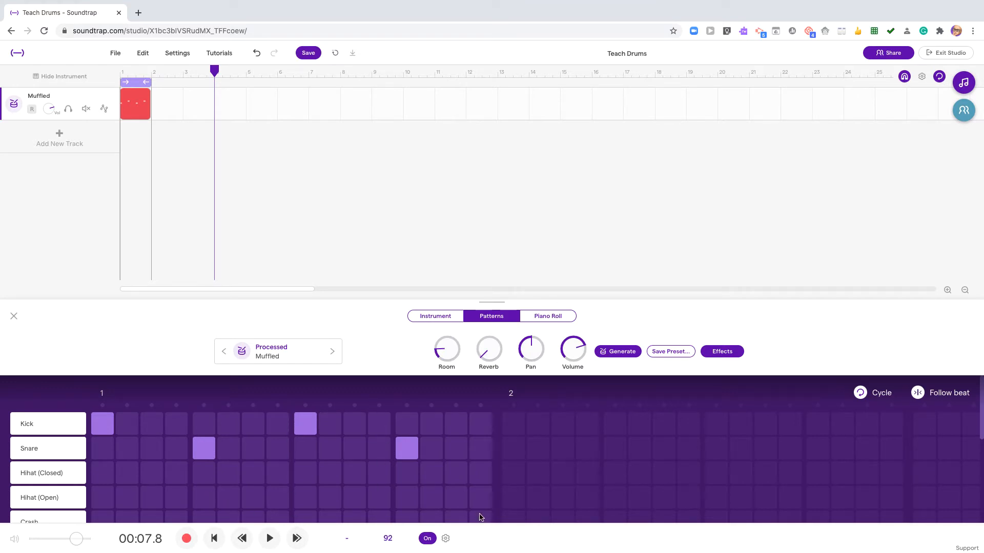
Add closed hi-hat hits on all sixteen steps of measure 1 and play the beat briefly.
click(105, 477)
click(126, 479)
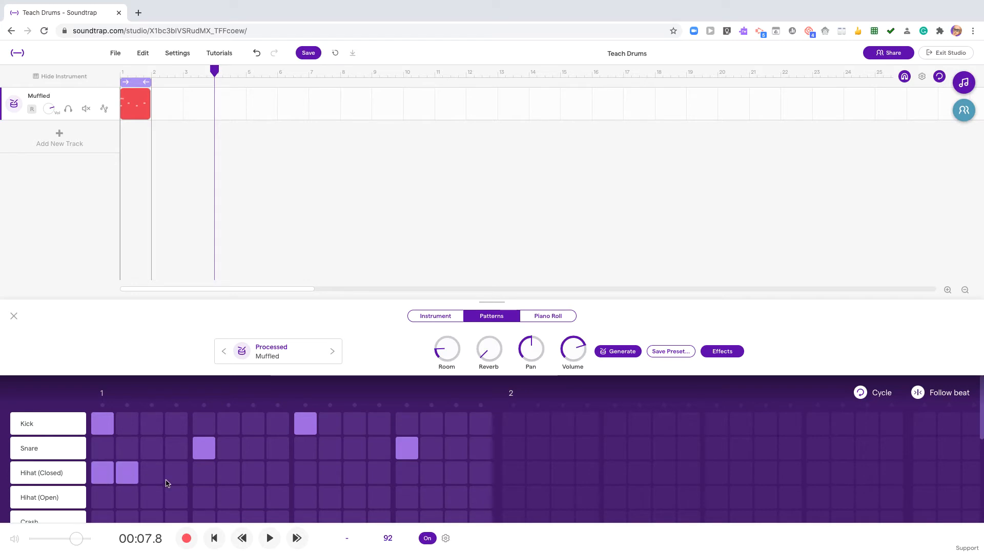
click(154, 475)
click(176, 474)
click(204, 478)
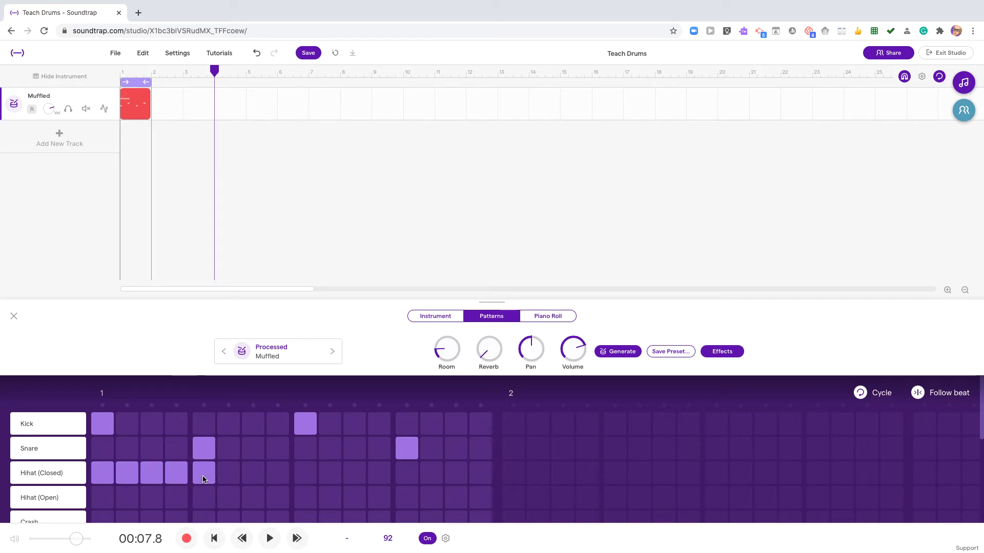
click(228, 476)
click(256, 481)
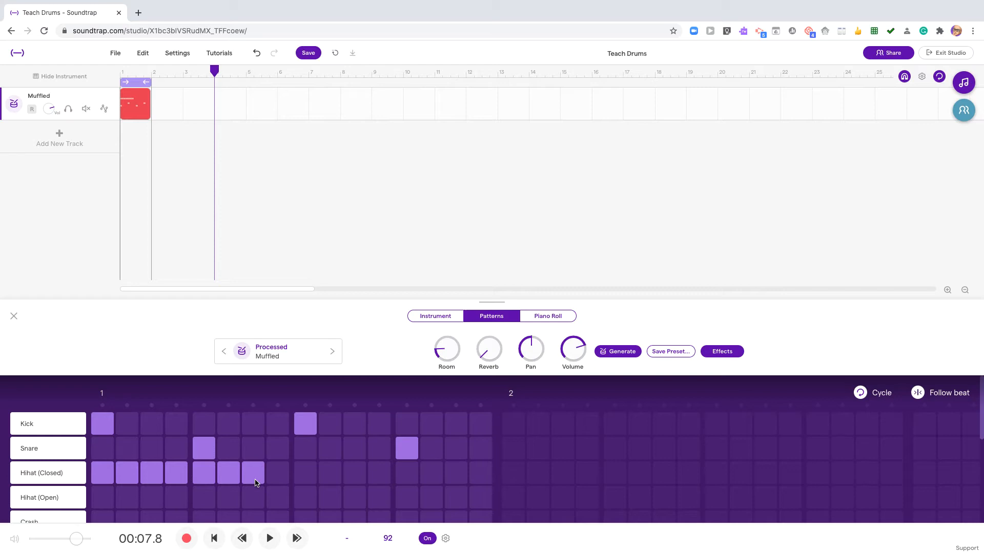
click(282, 481)
click(308, 478)
click(330, 482)
click(352, 479)
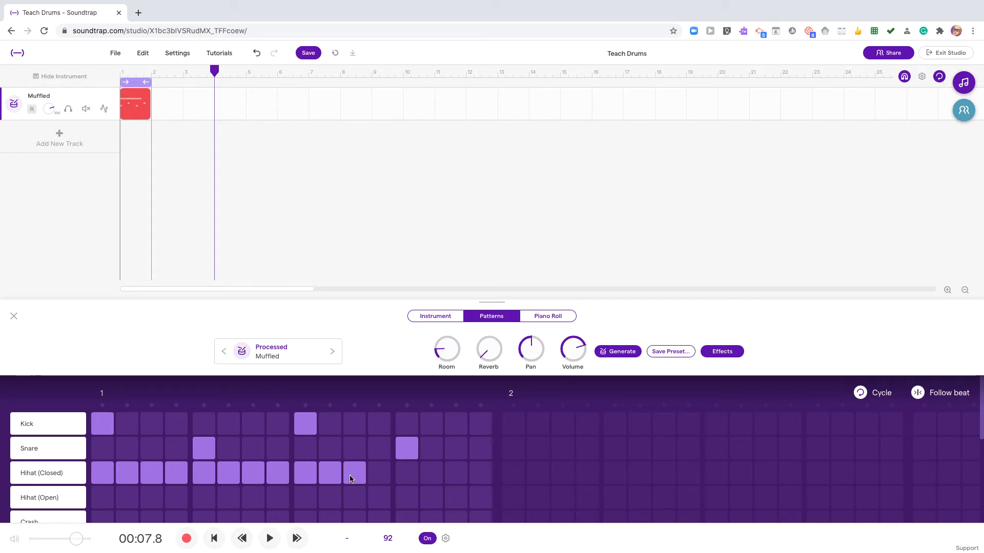
click(378, 478)
click(403, 474)
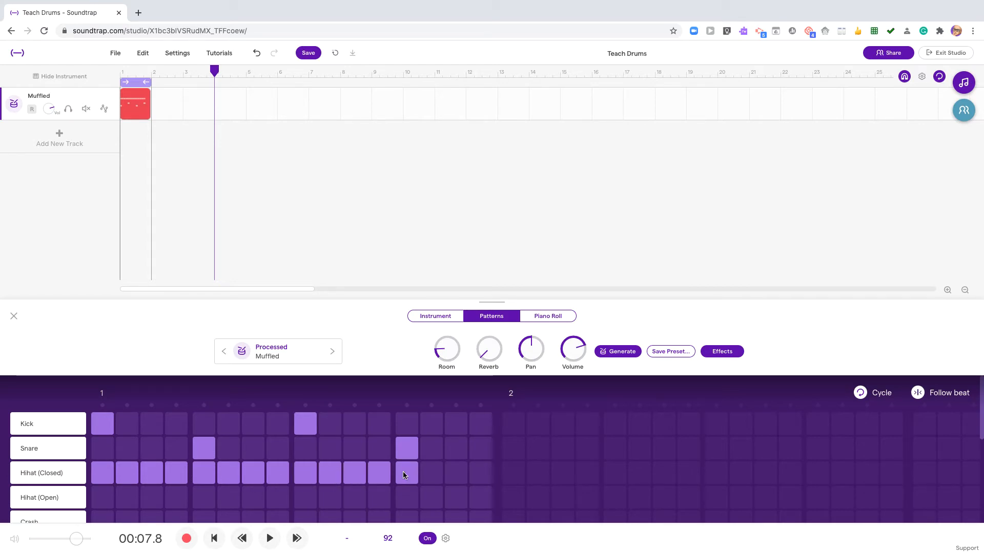
click(428, 473)
click(461, 476)
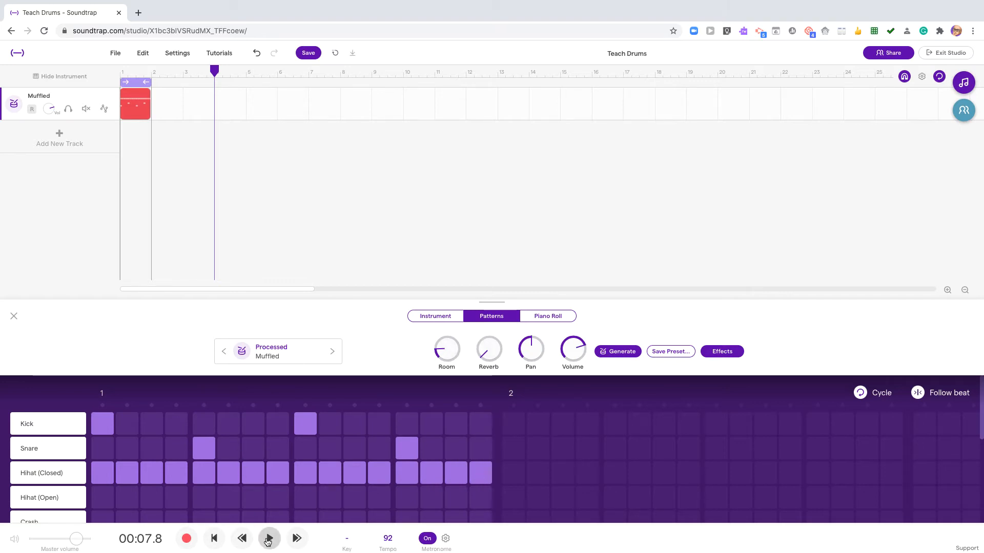
click(268, 539)
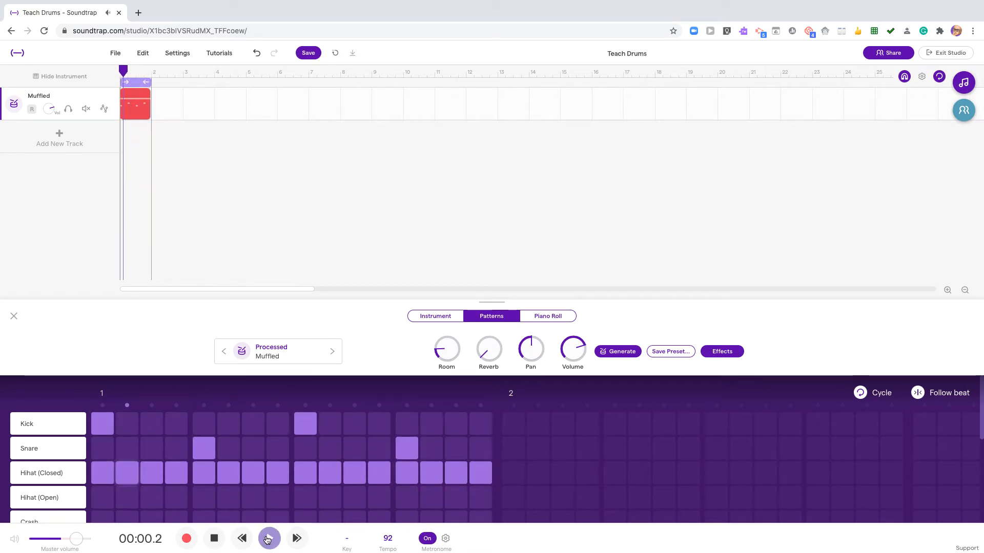
click(214, 543)
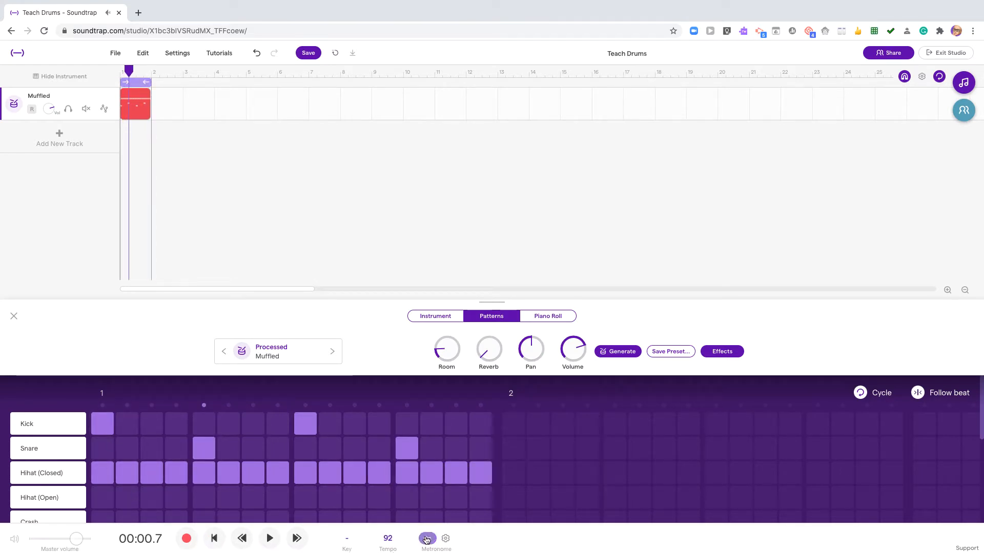
click(391, 538)
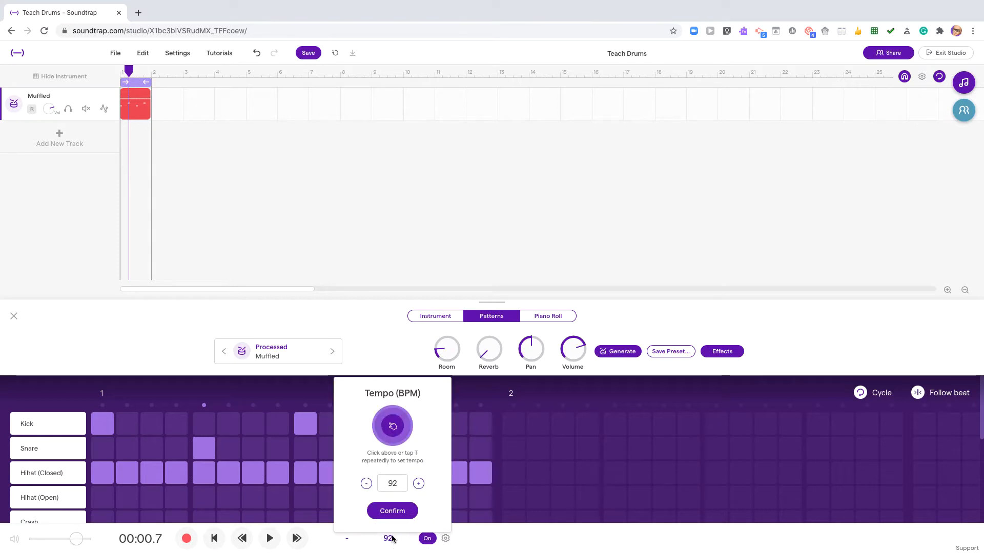
click(418, 484)
click(419, 483)
click(419, 483)
click(504, 536)
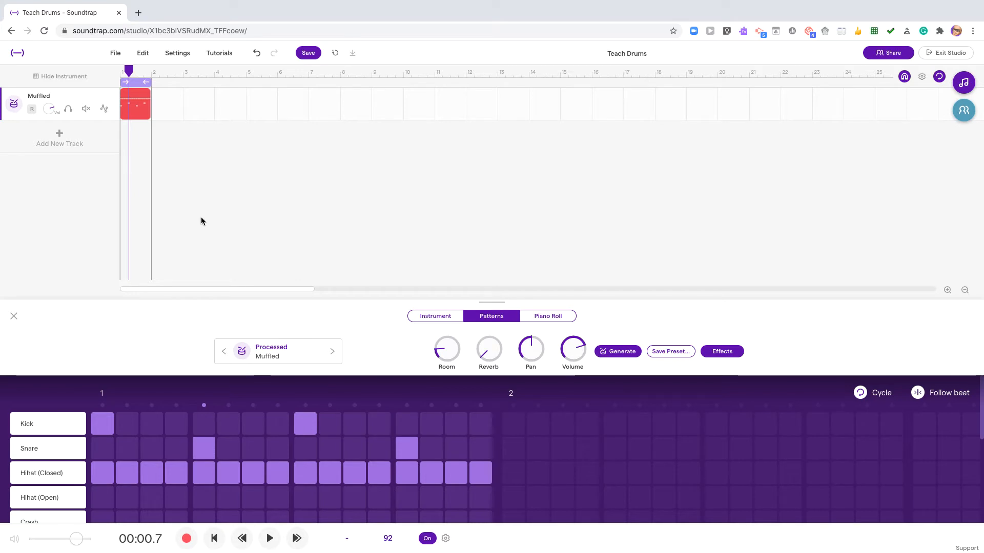
Play the loop and add extra kick hits on steps 7 and 16 of measure 1.
key(space)
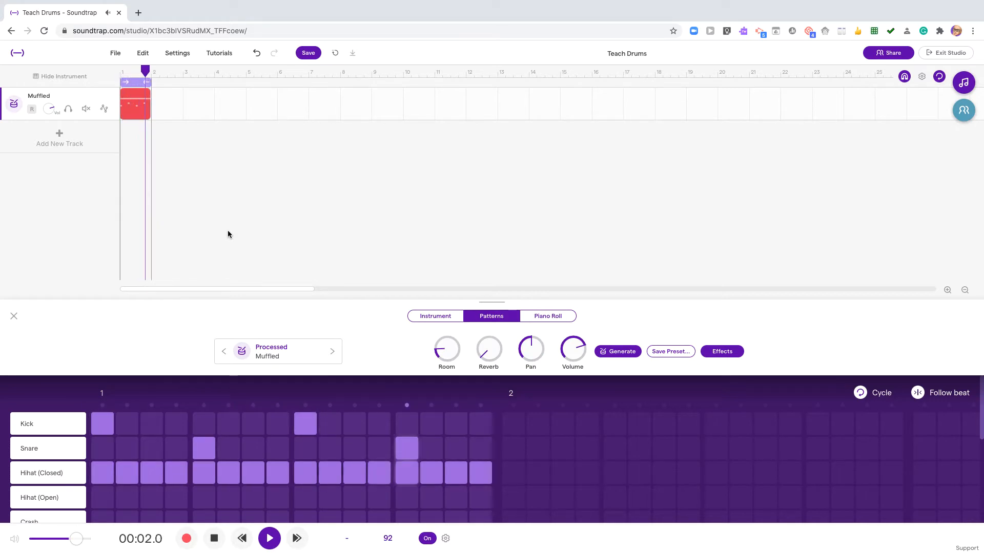
key(space)
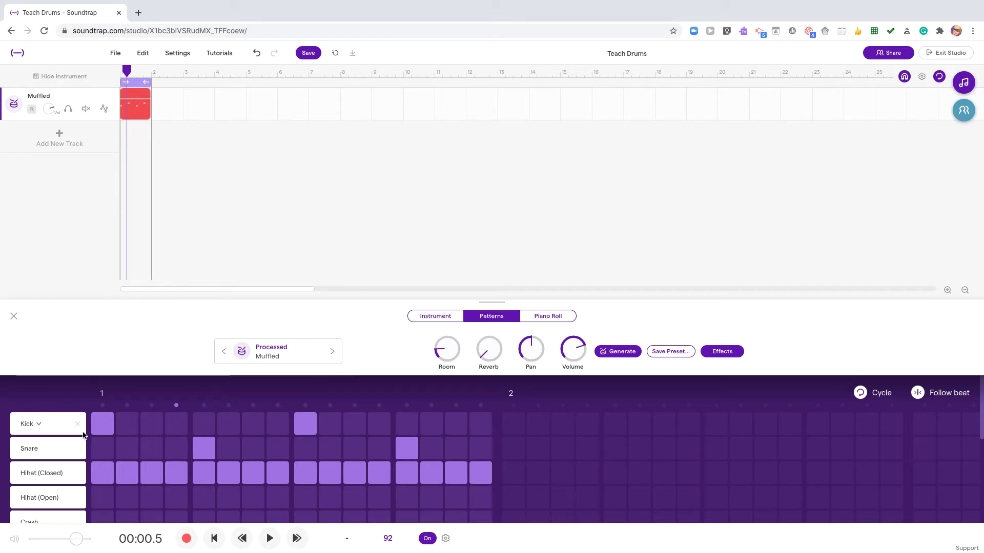
click(270, 540)
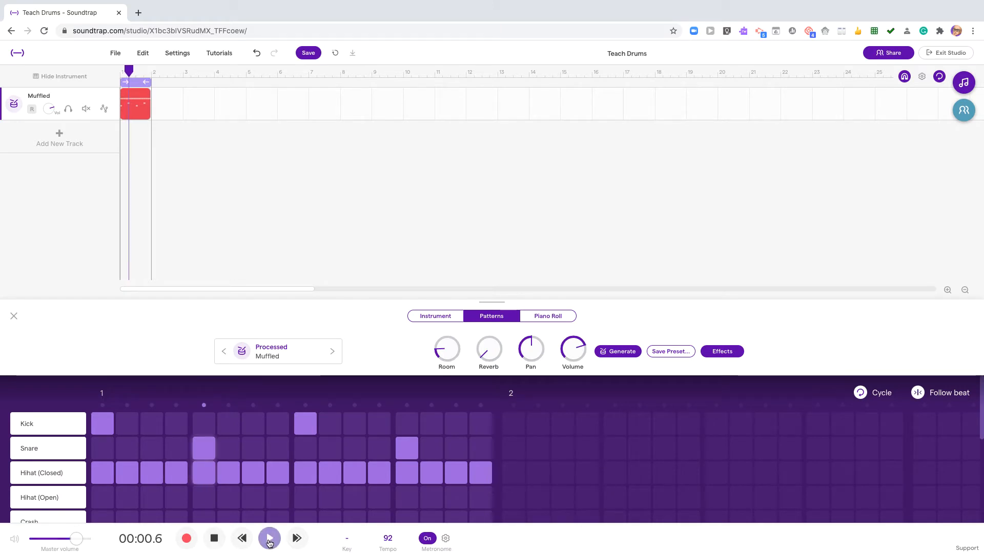
click(278, 424)
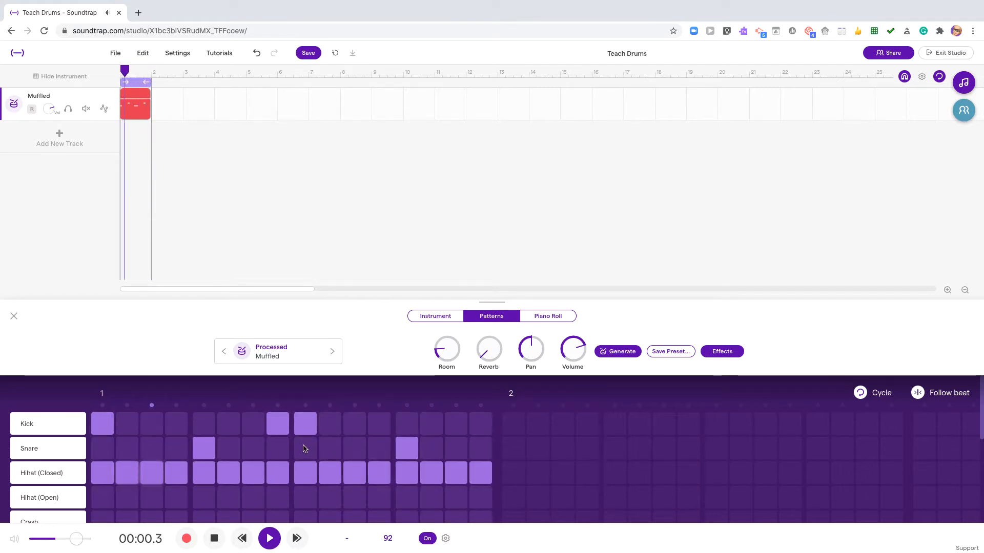
click(279, 423)
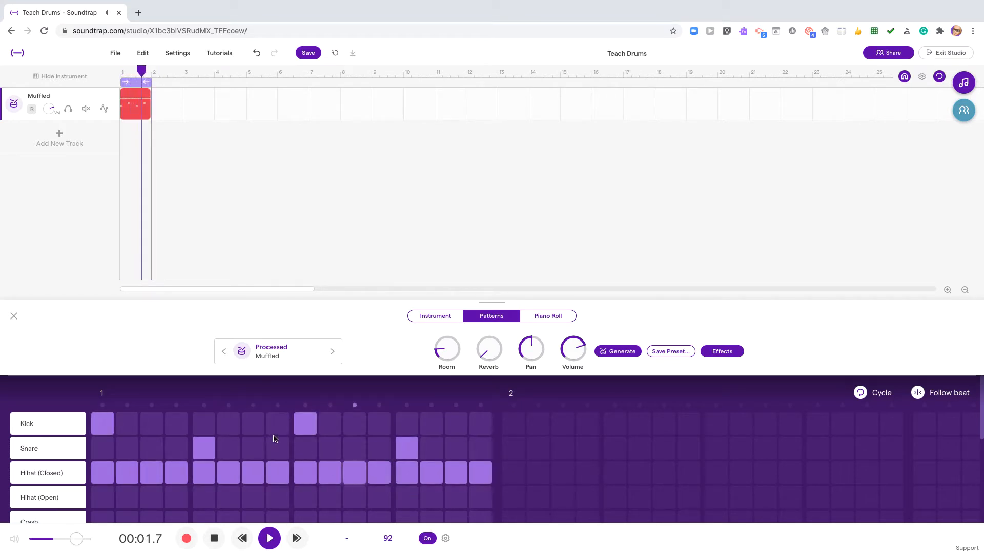
click(251, 424)
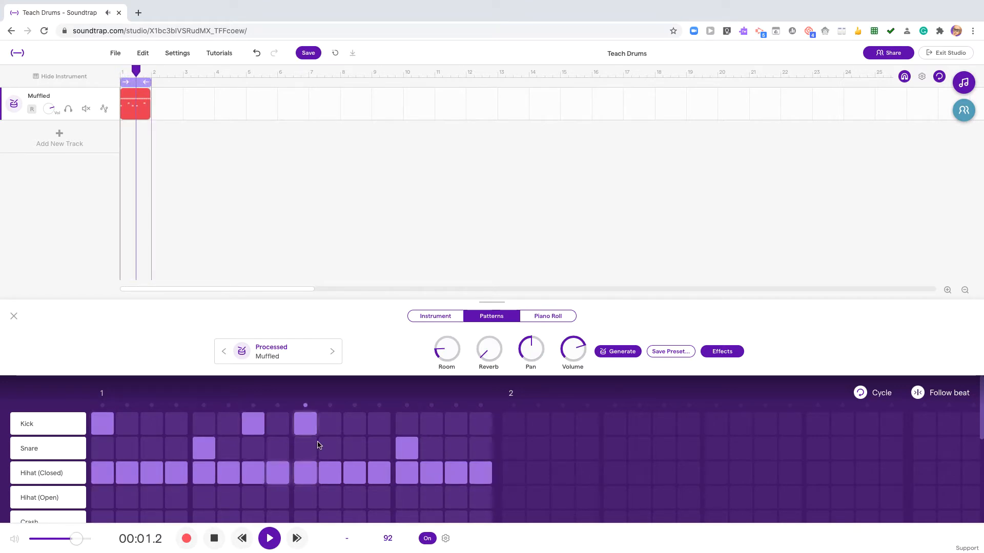
click(481, 424)
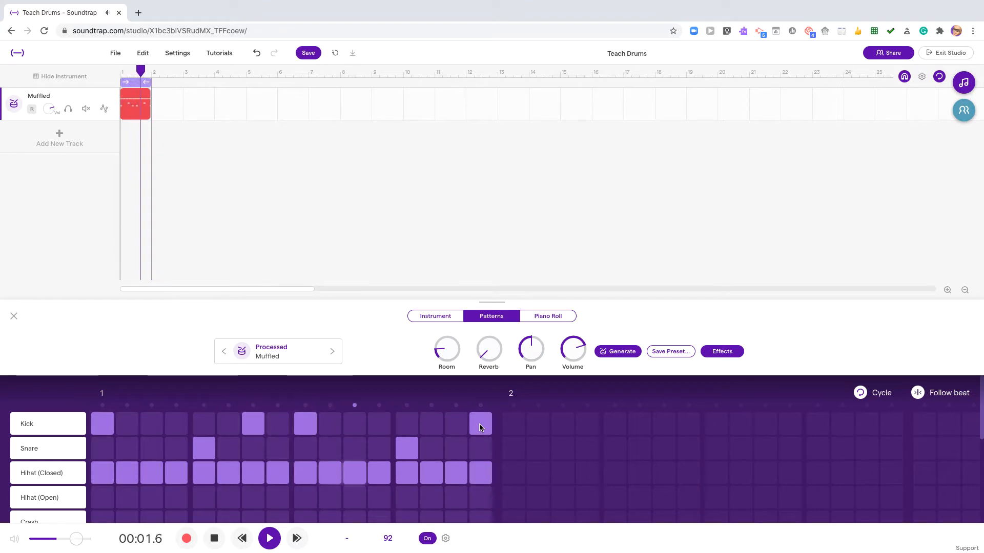
click(213, 539)
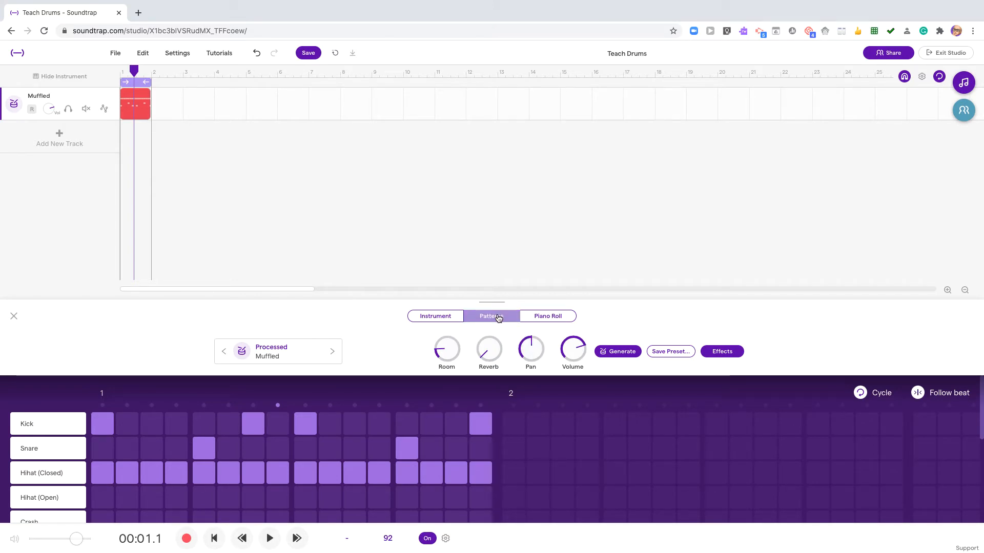
Show the beat in the piano roll at measure-level magnification and audition the drum keys near C1.
click(541, 316)
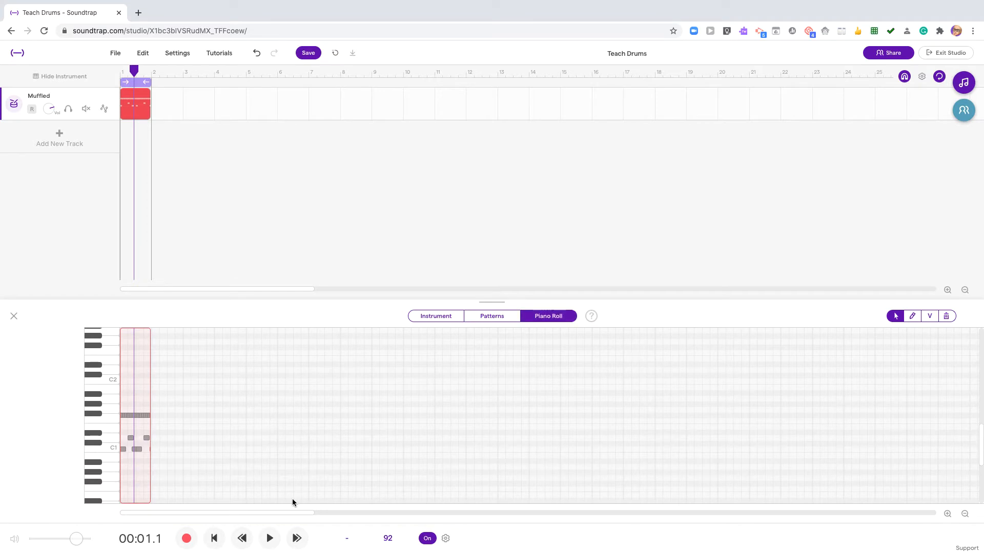
click(947, 514)
click(948, 514)
click(947, 513)
click(948, 514)
click(947, 514)
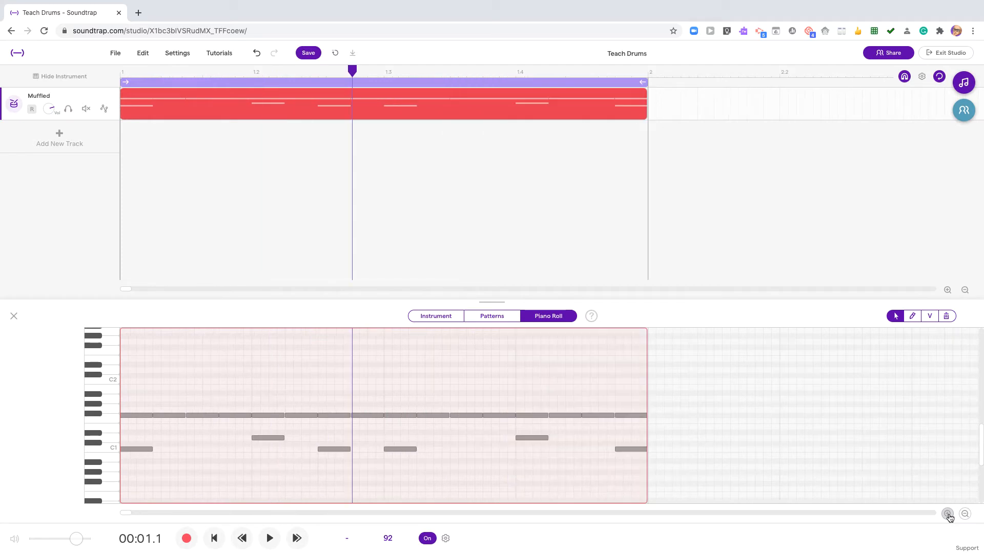
click(94, 434)
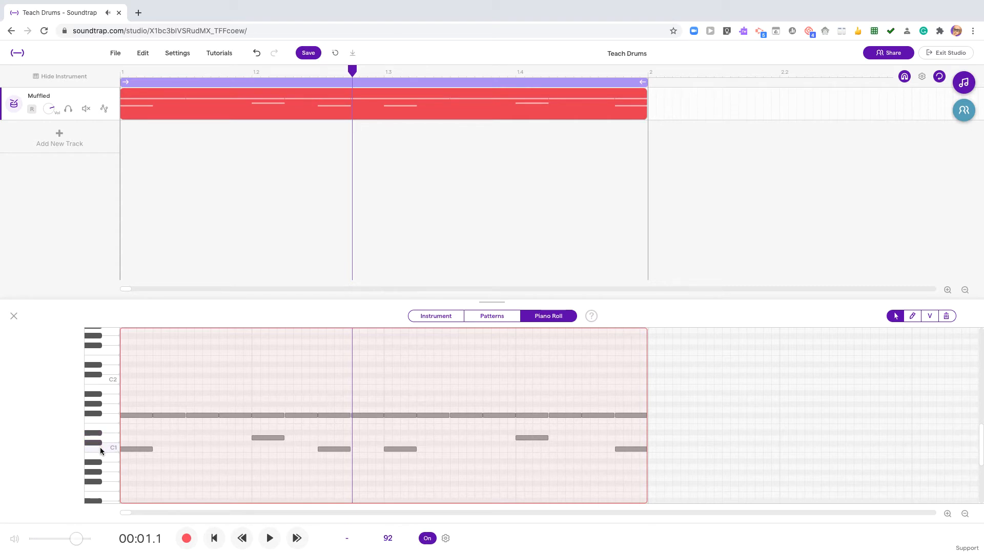
Vary the velocities of the individual closed hi-hat notes across measure 1 in the piano roll.
click(930, 317)
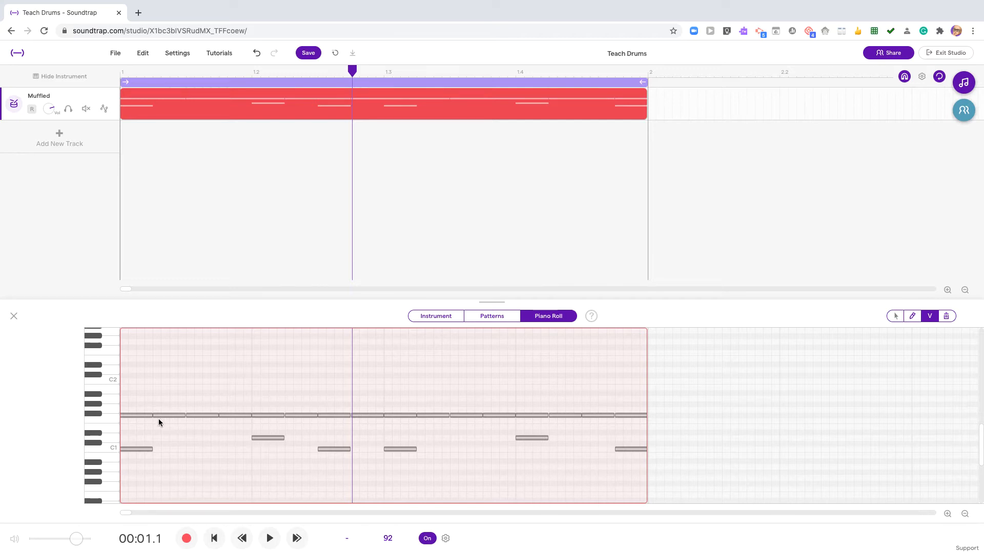
click(172, 416)
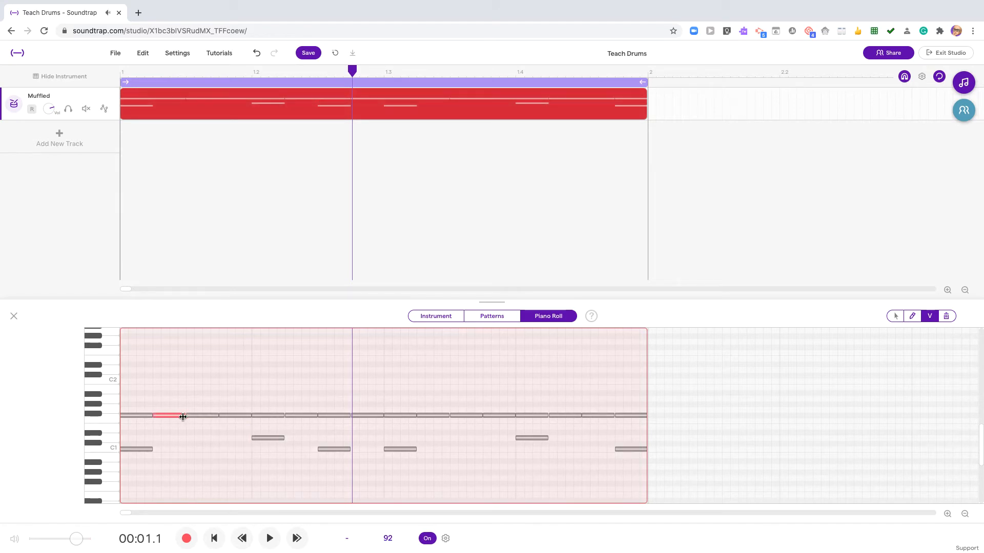
click(178, 416)
click(170, 416)
click(168, 417)
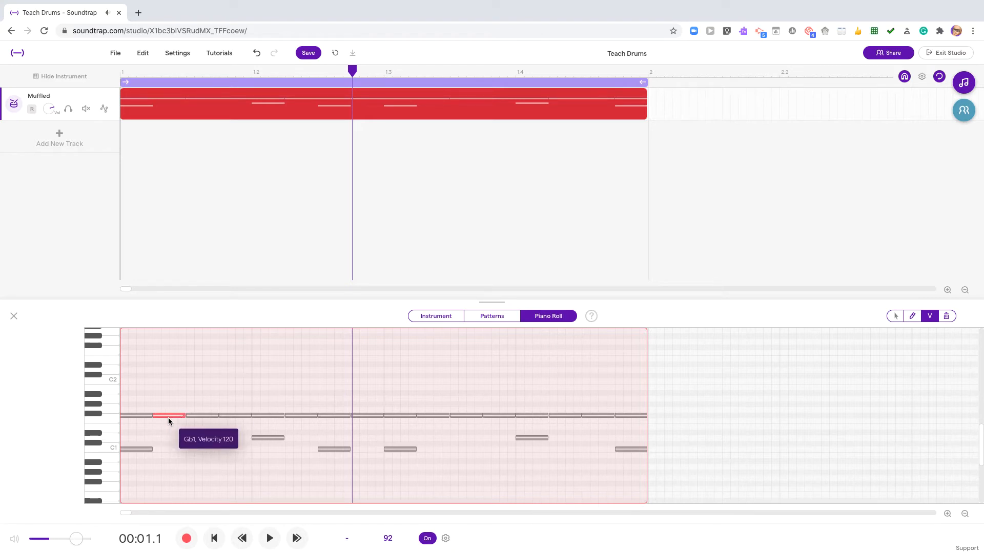
click(171, 415)
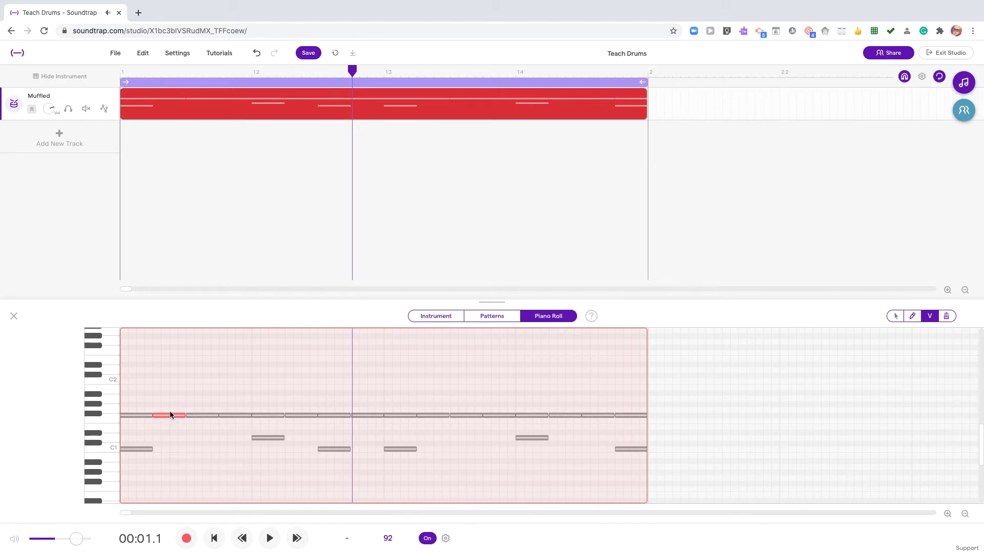
drag(171, 415, 410, 430)
drag(466, 417, 632, 435)
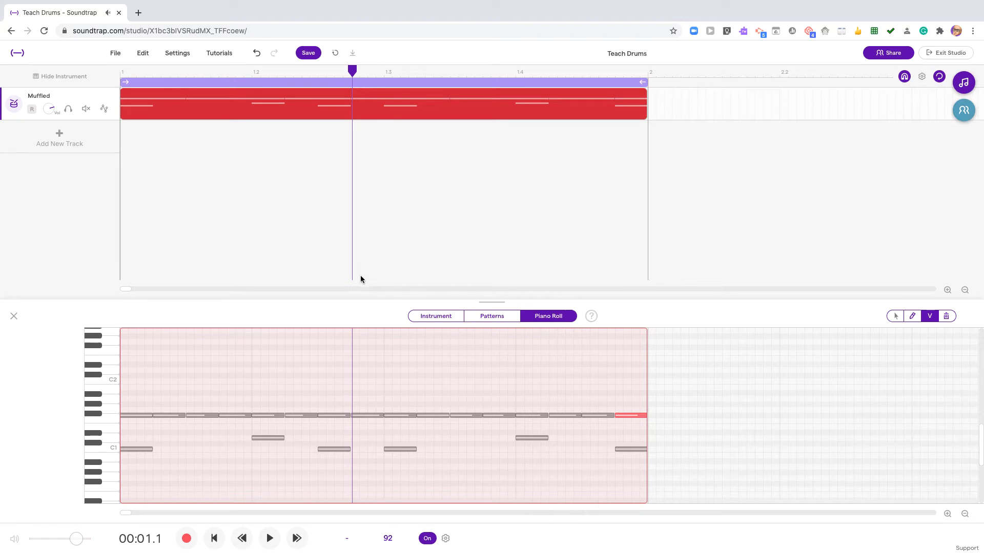
Play the loop from the start to hear the hi-hat velocity changes, and stop it.
click(214, 538)
click(270, 538)
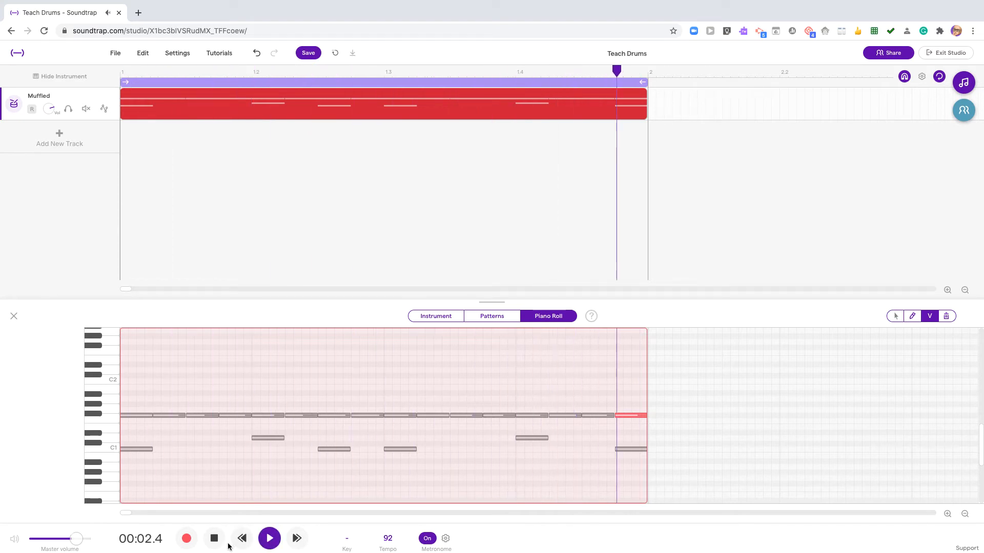
click(211, 541)
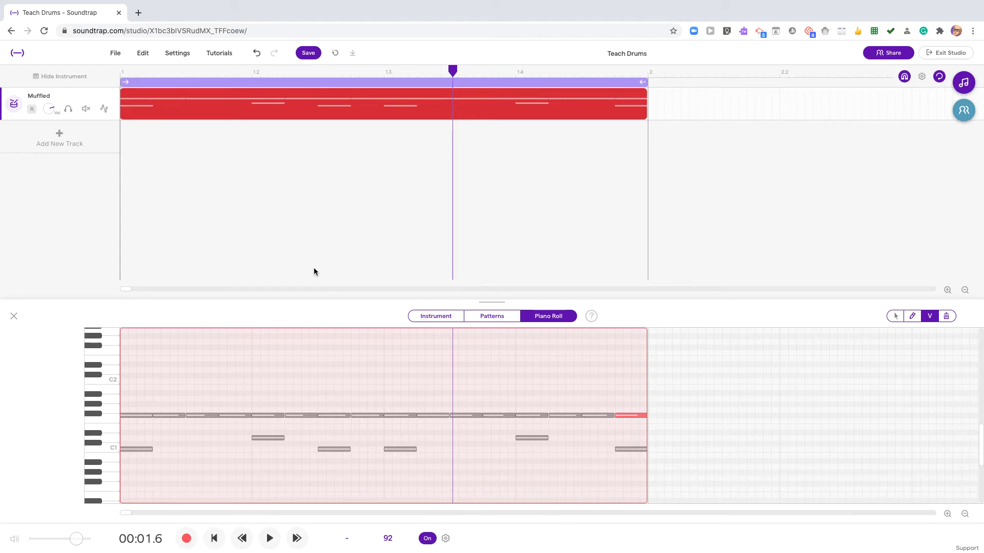
Select all the notes in measure 1, quantize them to 1/16 swing at the default swing amount, and play the loop.
click(142, 53)
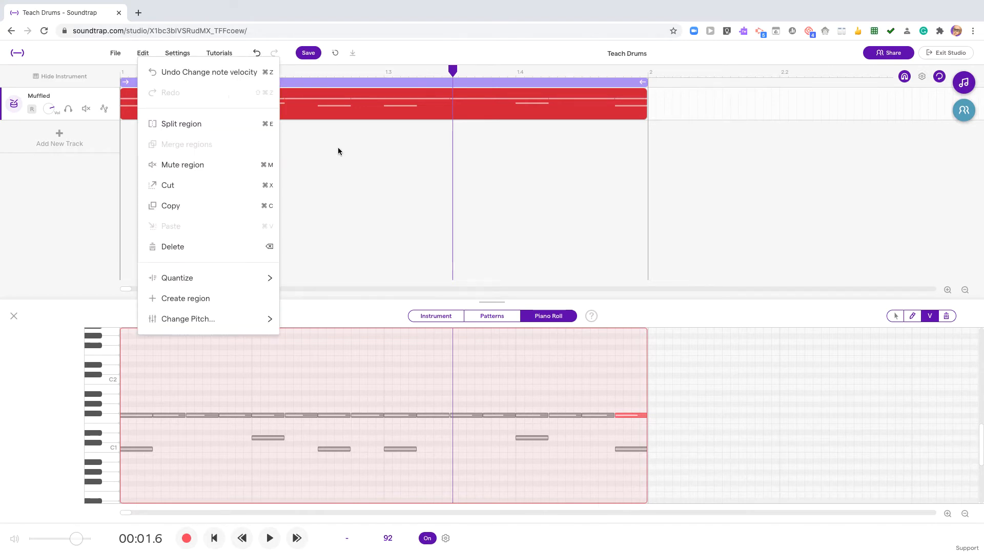
click(601, 289)
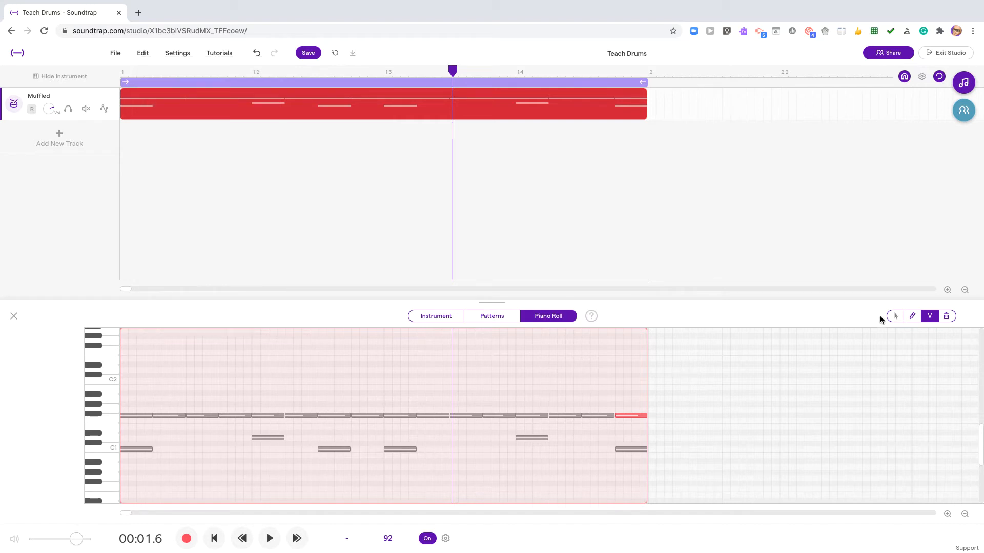
click(895, 317)
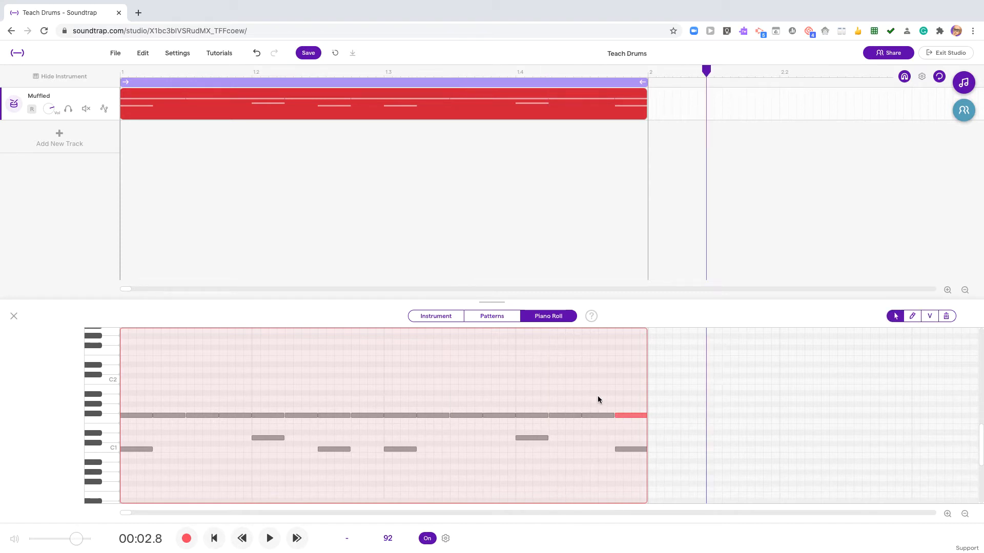
drag(136, 377, 631, 476)
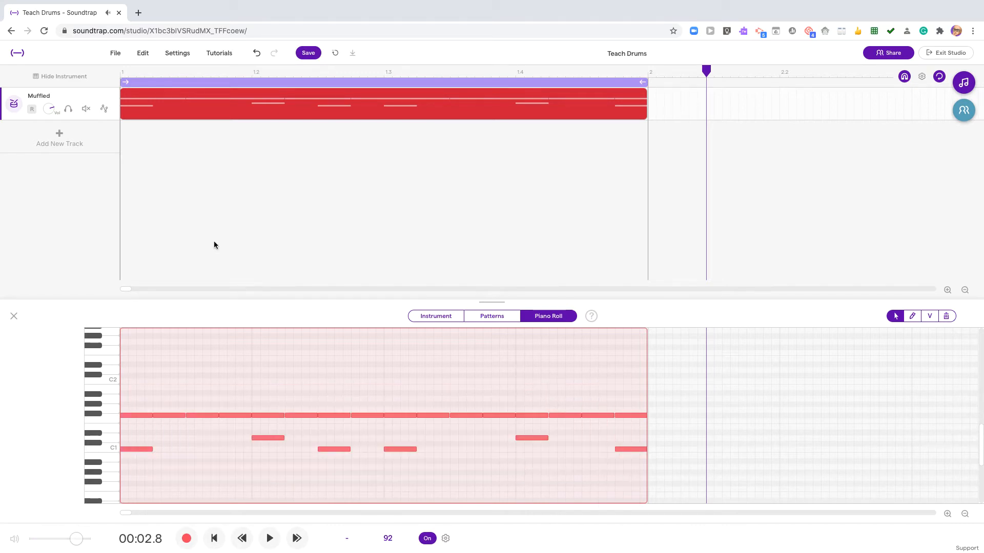
click(142, 54)
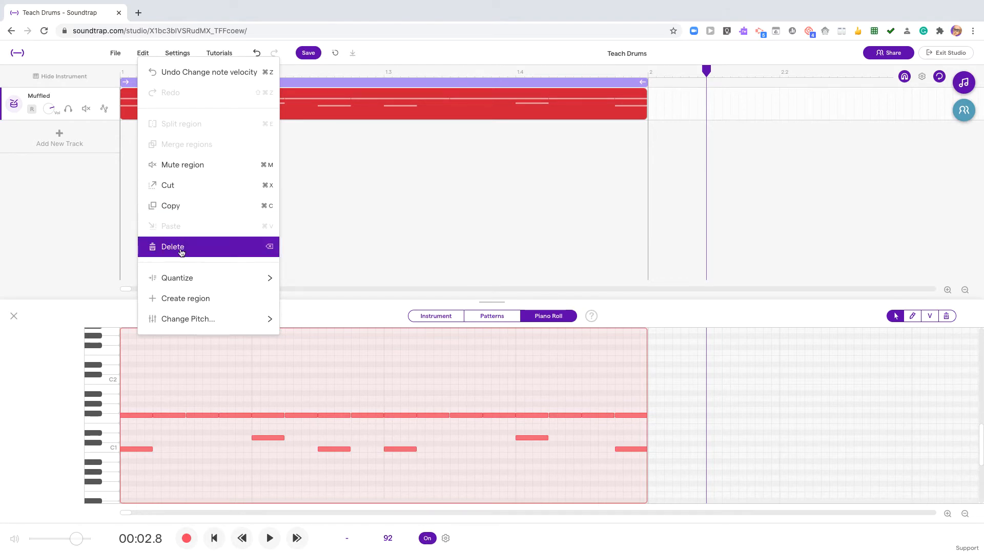
mouse_move(185, 279)
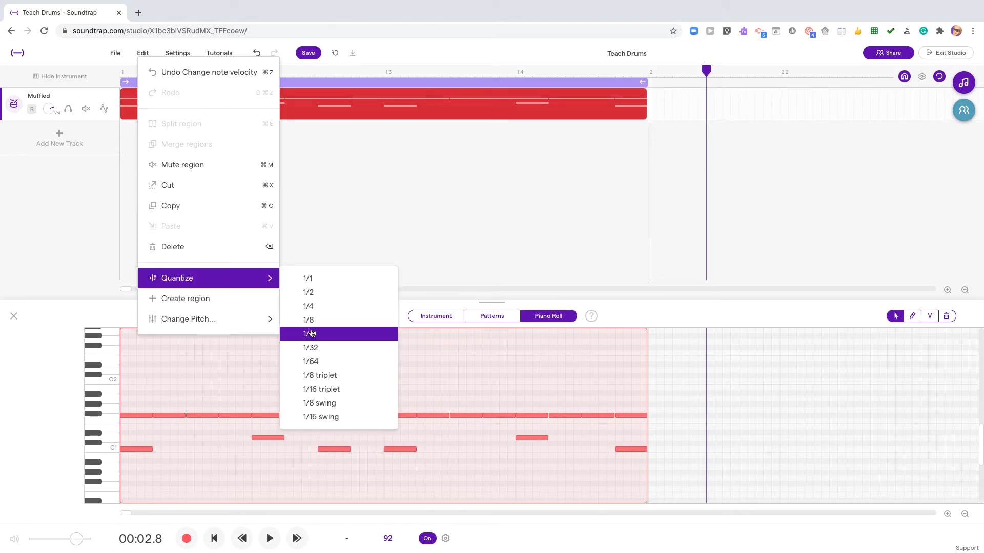
click(333, 417)
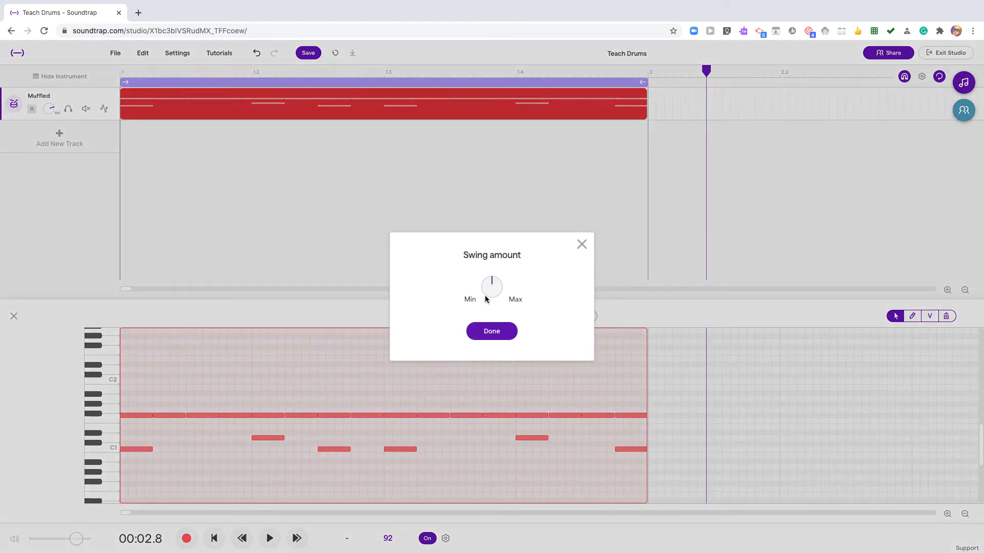
click(488, 331)
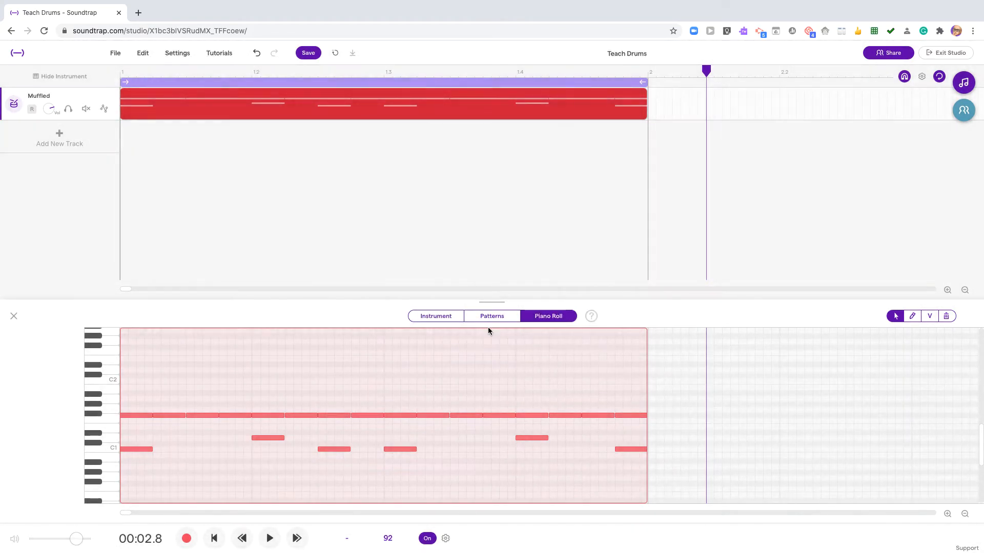
key(space)
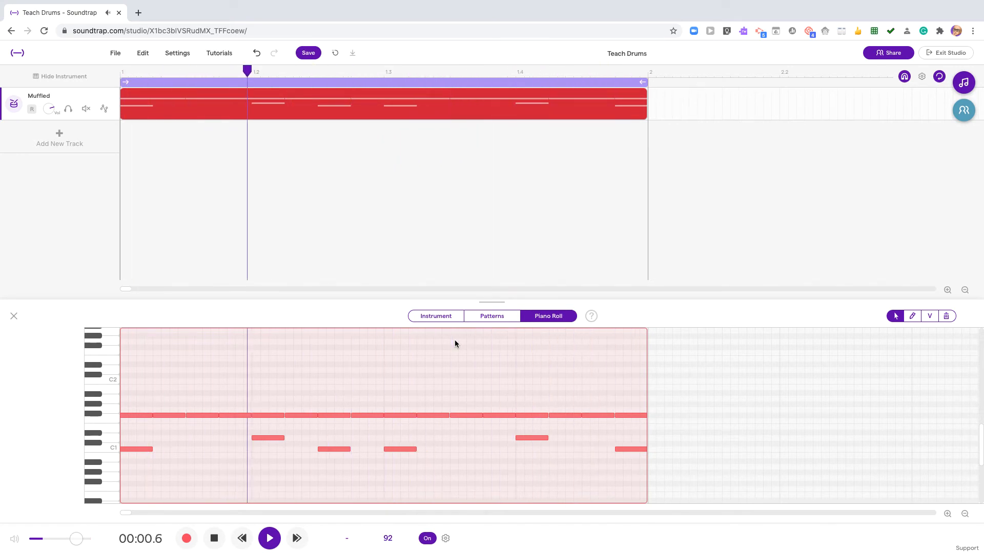
key(space)
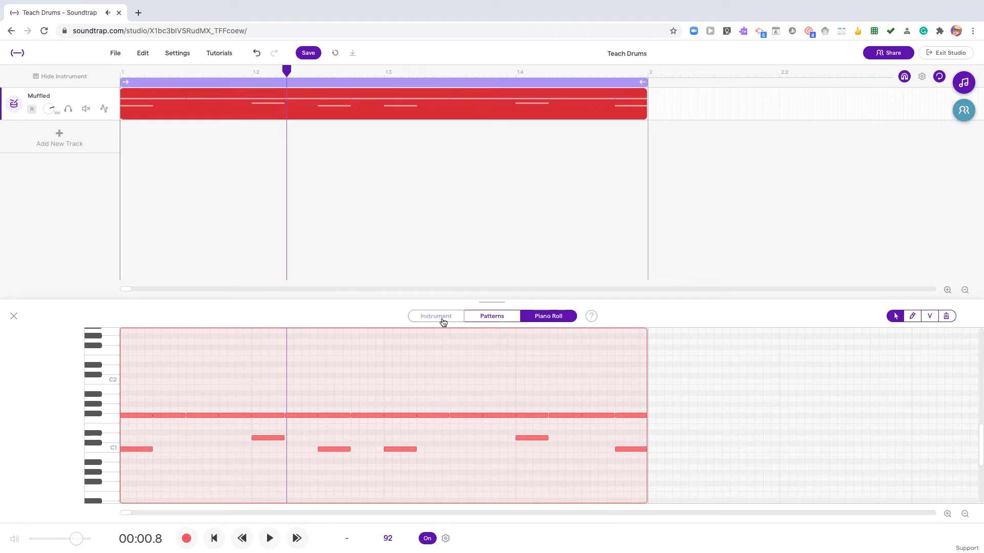
Quantize all the notes in measure 1 to 1/16 swing again, with the swing amount raised toward Max.
drag(132, 375, 625, 489)
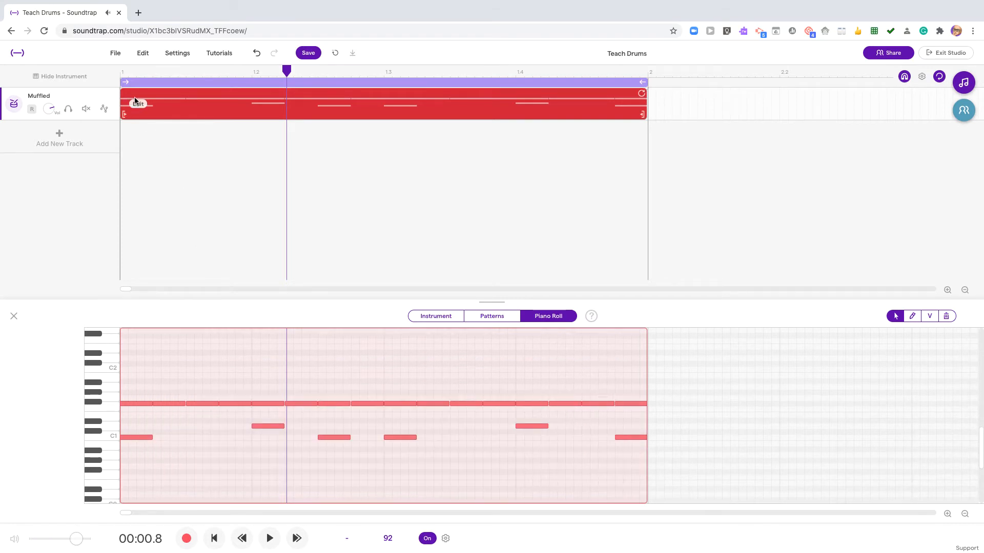
click(144, 53)
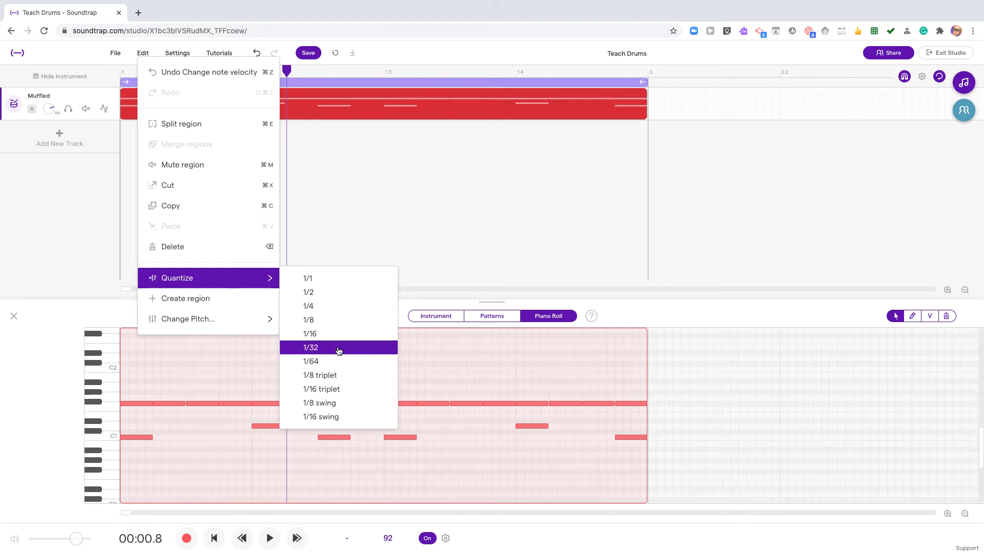
click(333, 416)
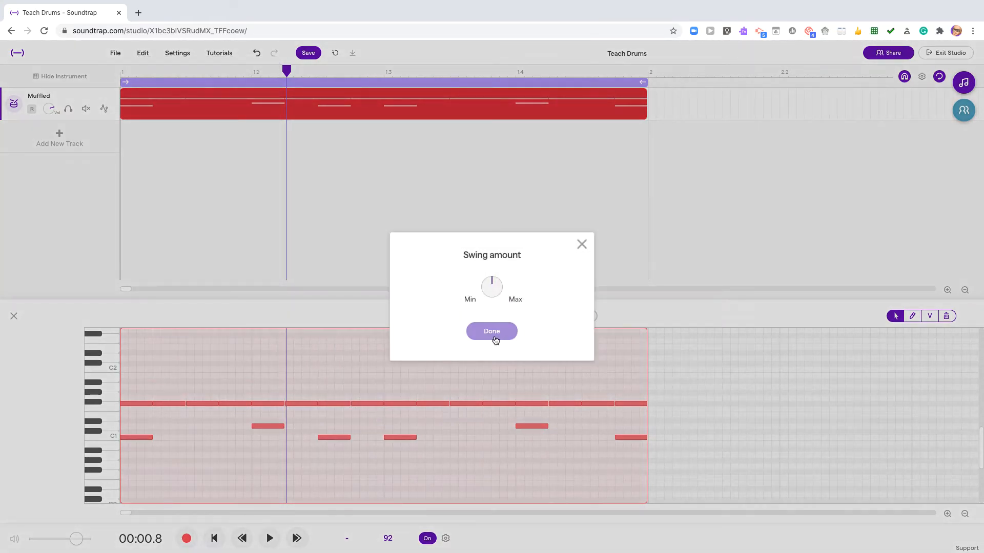
drag(498, 297, 491, 278)
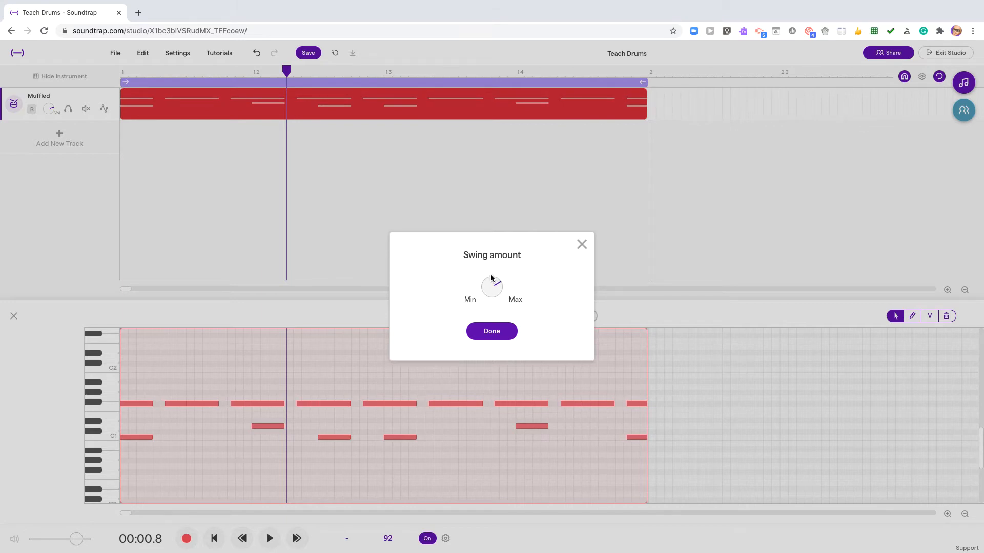
click(491, 332)
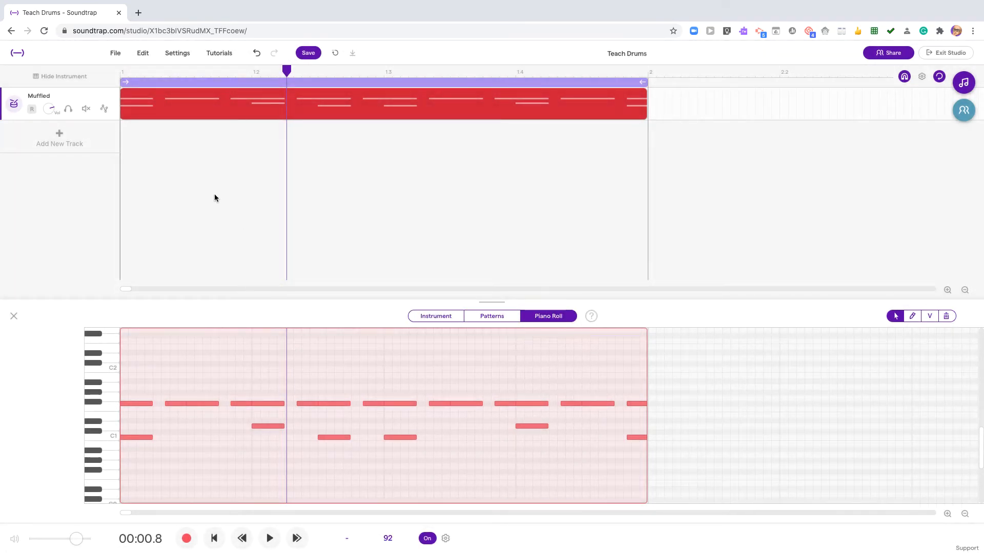
Play the loop from the start of measure 1 to hear the stronger swing, and stop it.
click(285, 71)
drag(285, 71, 121, 72)
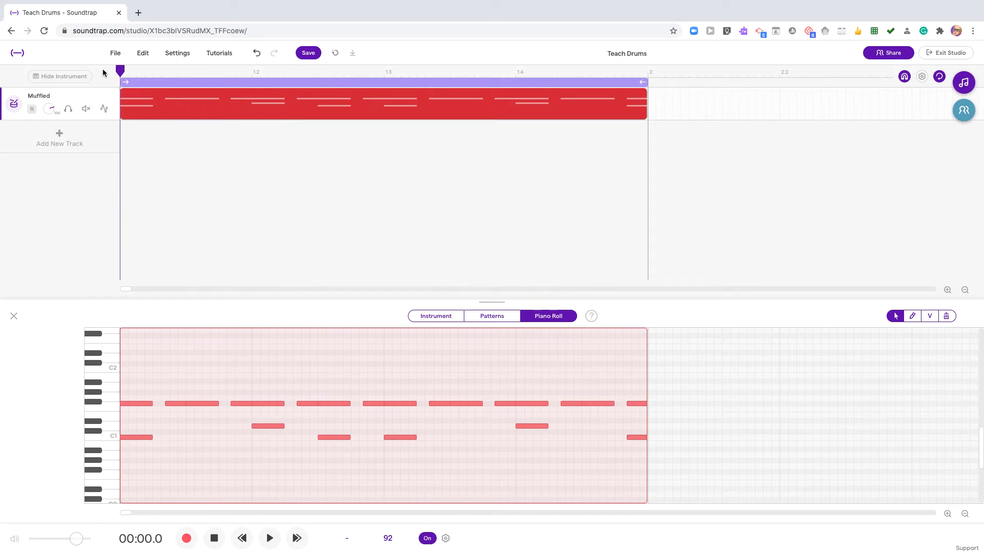
key(space)
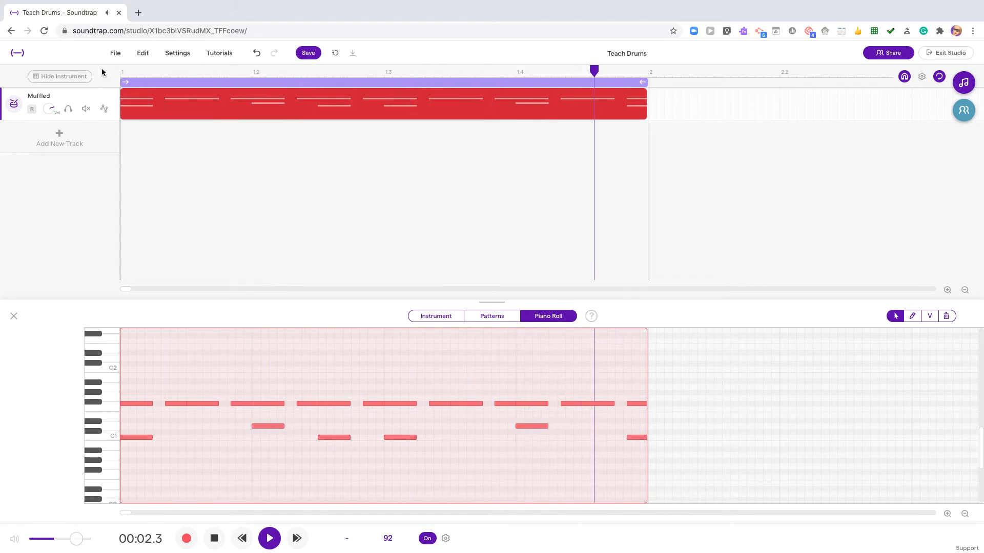
key(space)
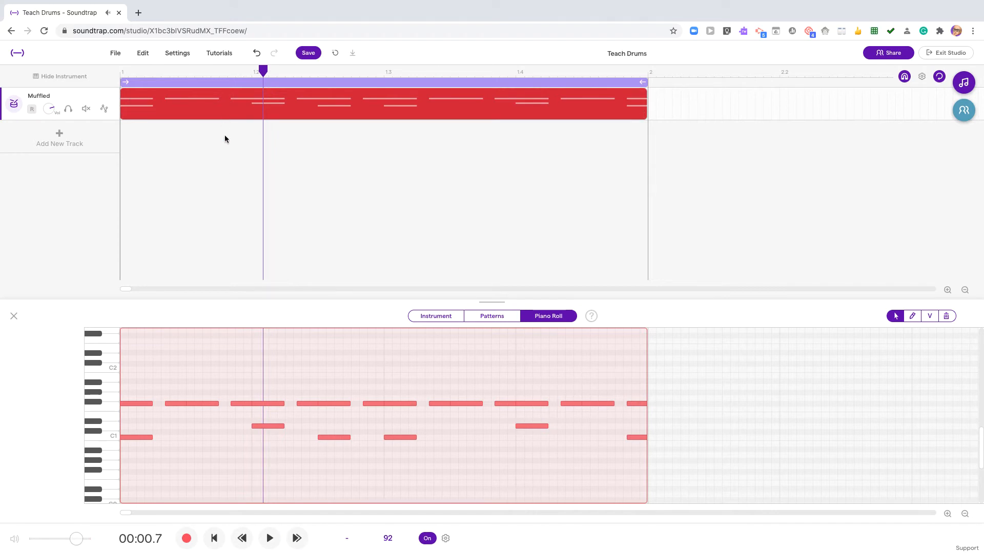
Undo the last swing quantization, and play the loop to hear the beat without it.
click(257, 53)
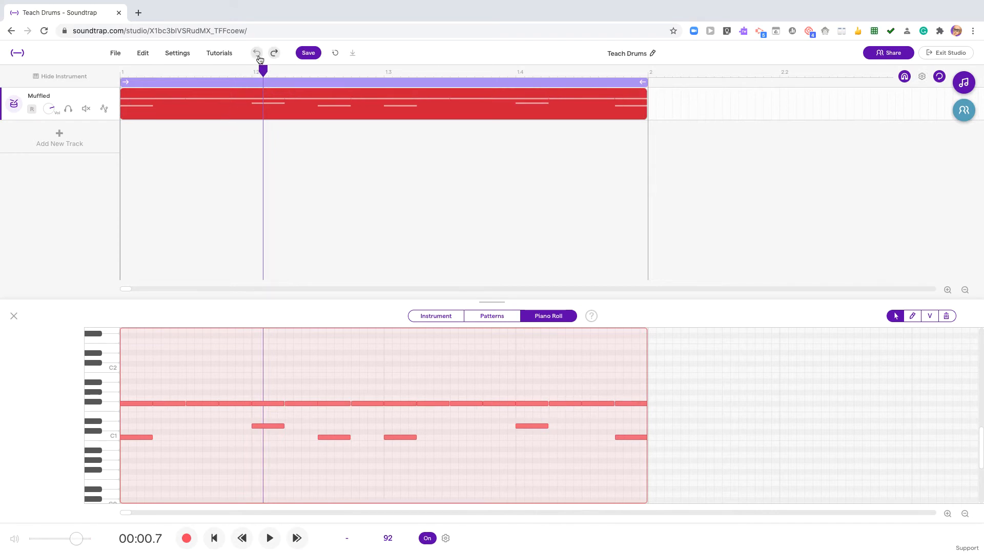
key(space)
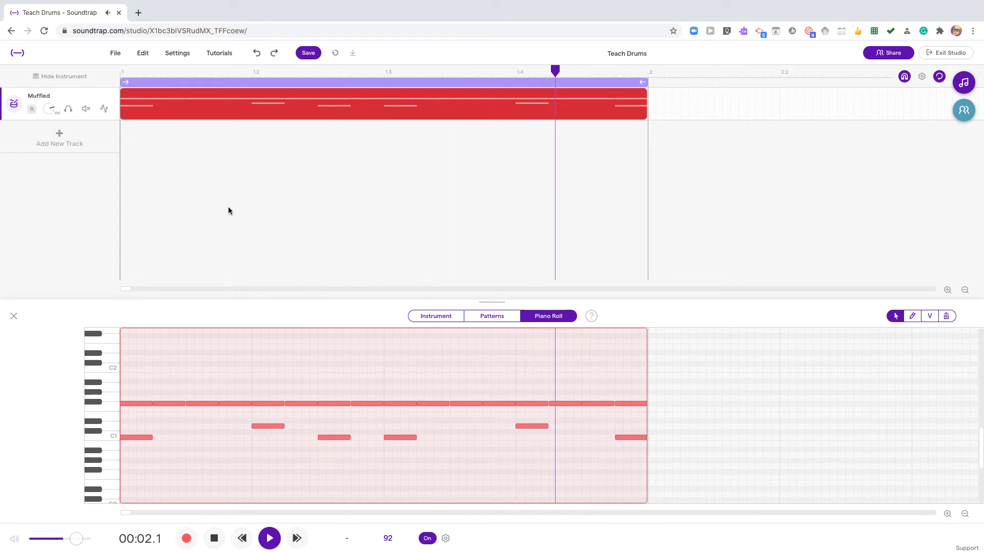
key(space)
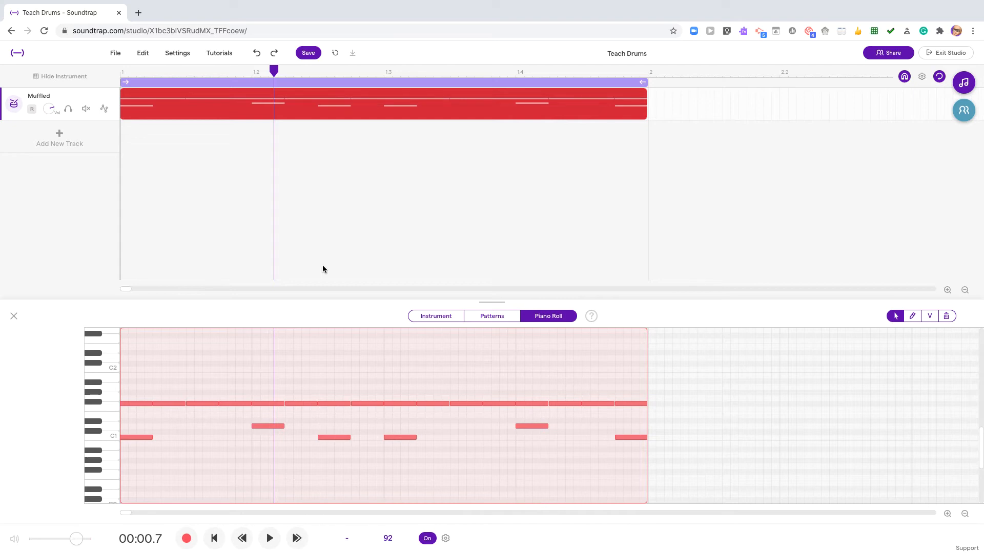
Return the playhead to the start and copy the one-measure drum region on the Muffled track.
scroll(268, 289, right, 10)
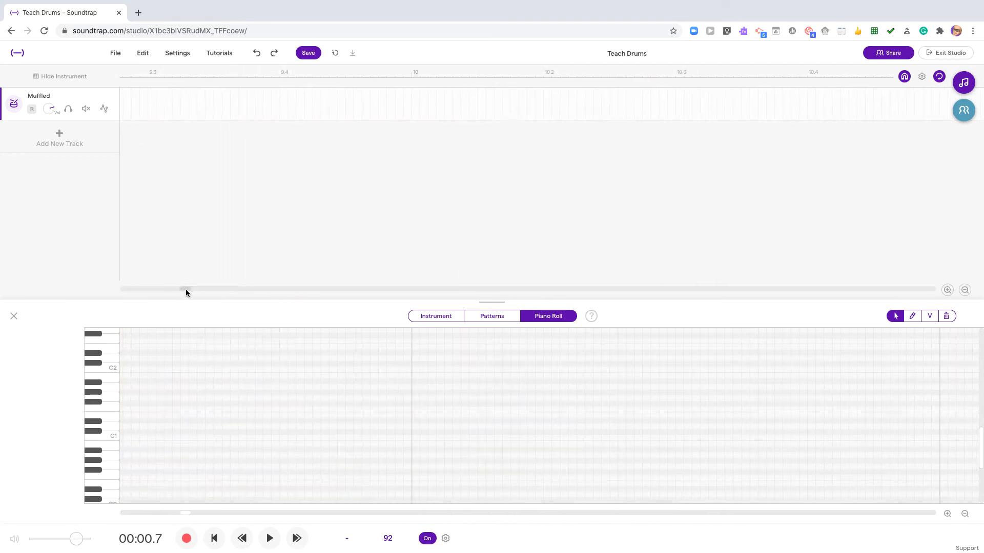
drag(186, 289, 83, 285)
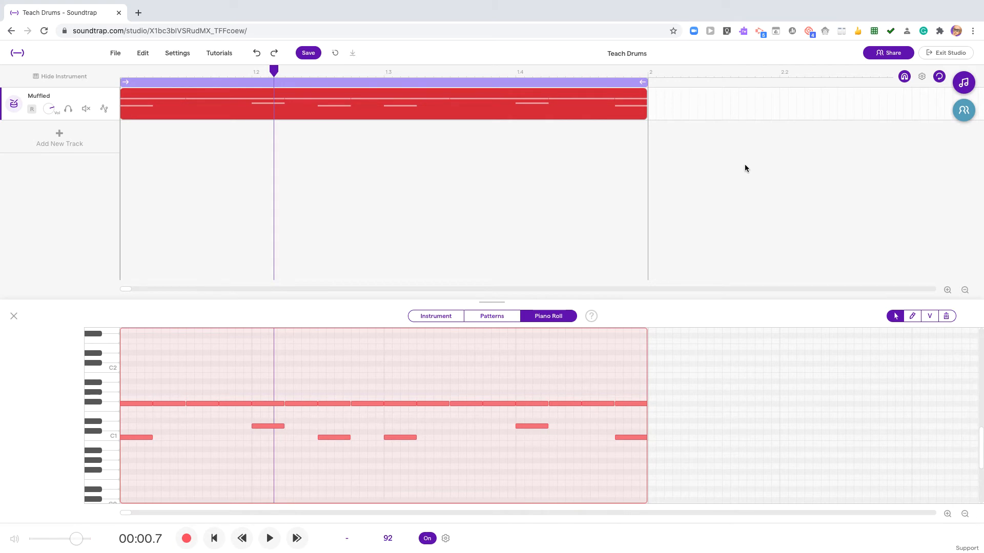
click(965, 290)
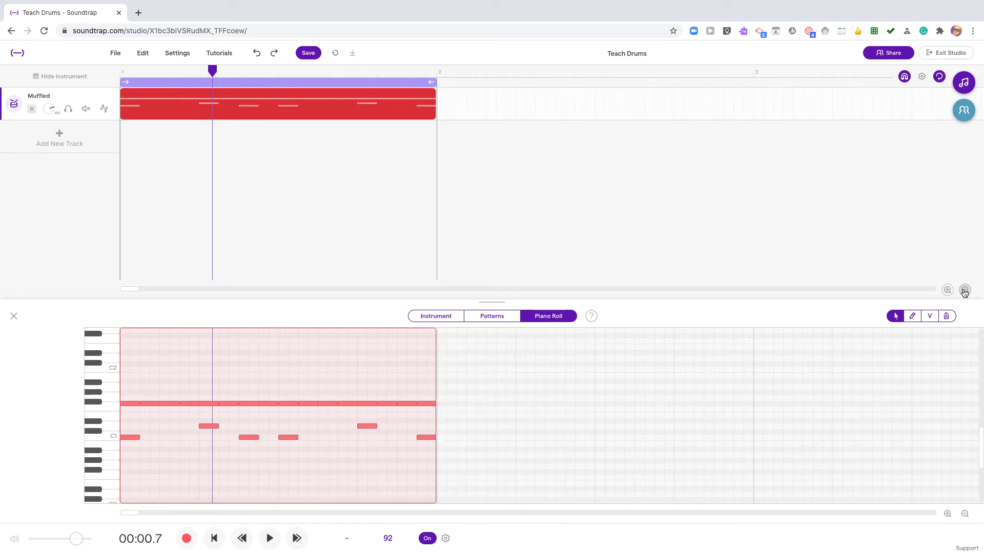
click(964, 290)
click(964, 290)
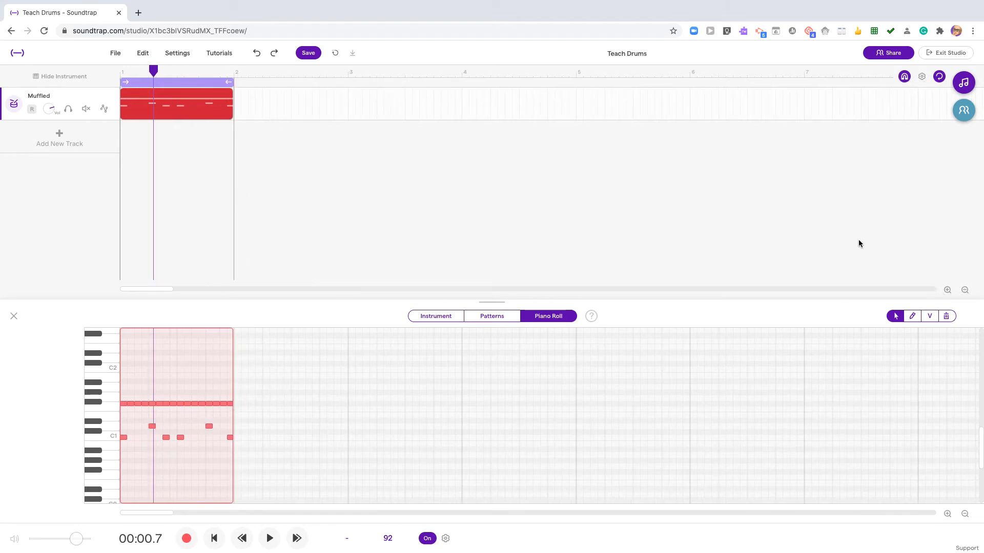
click(964, 290)
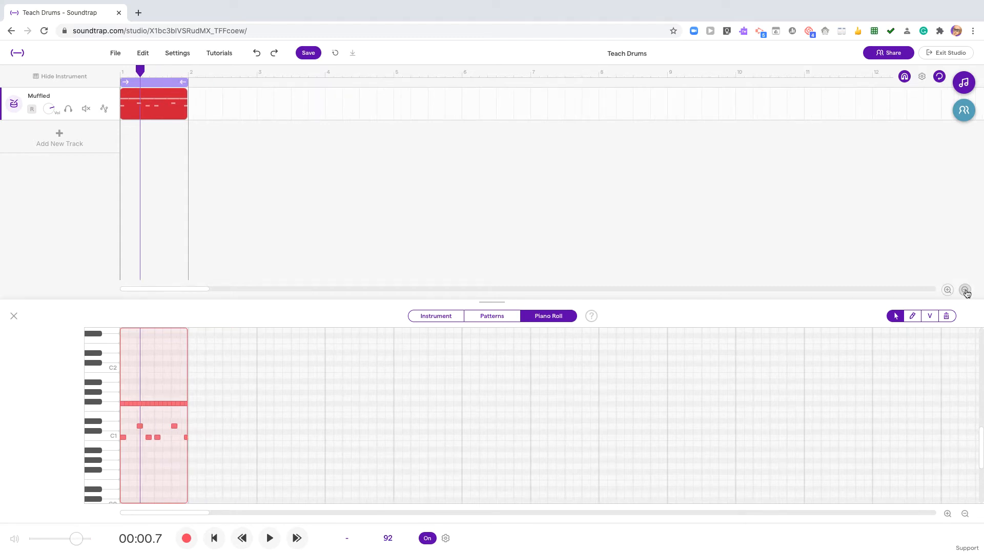
key(Return)
mouse_move(172, 99)
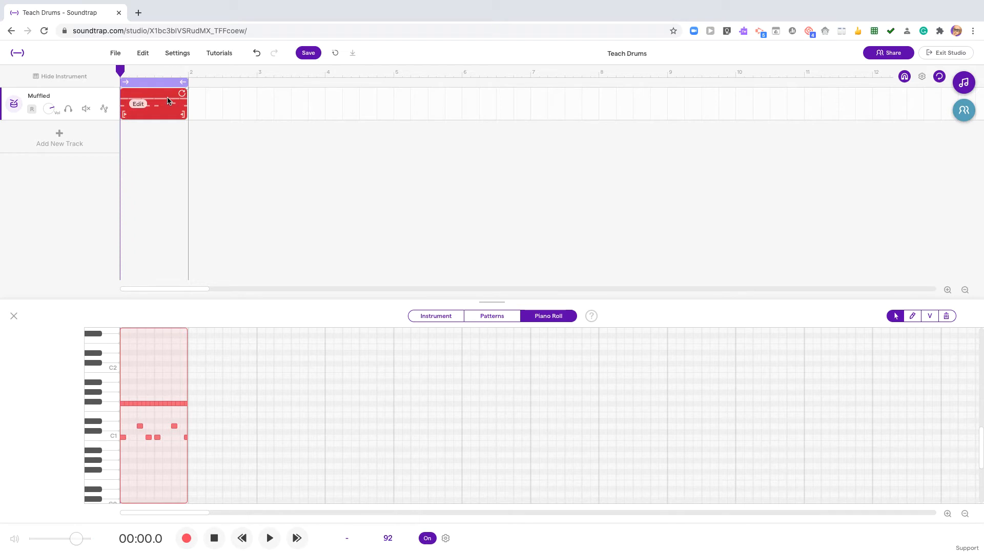
right_click(168, 100)
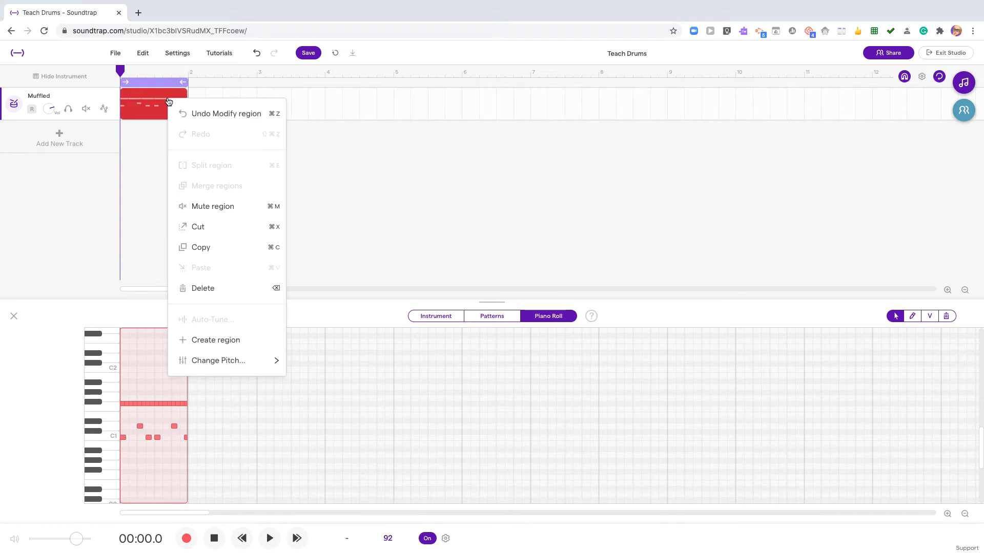
click(199, 242)
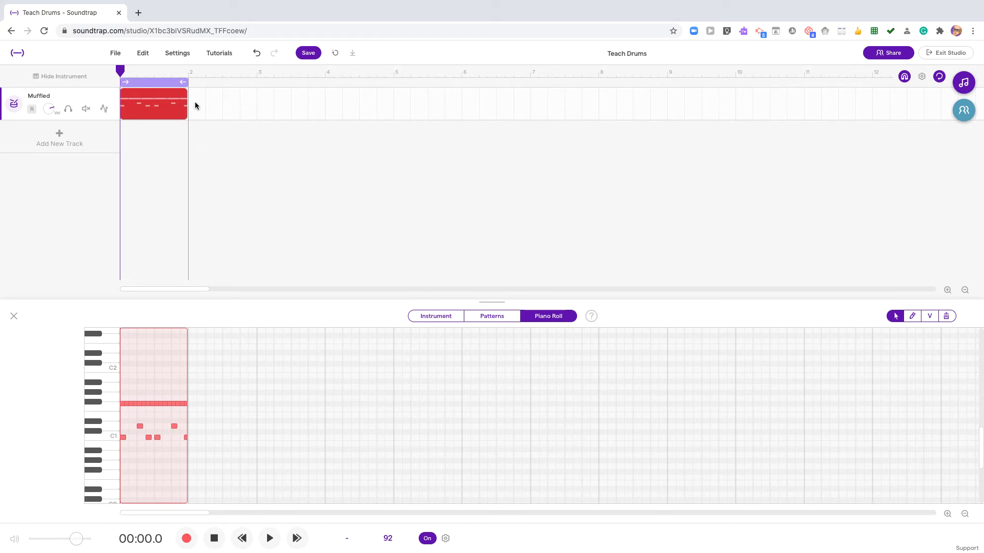
Paste seven copies of the drum region back to back from measure 2, filling the Muffled track through measure 8.
click(154, 69)
drag(152, 70, 186, 71)
key(ctrl+v)
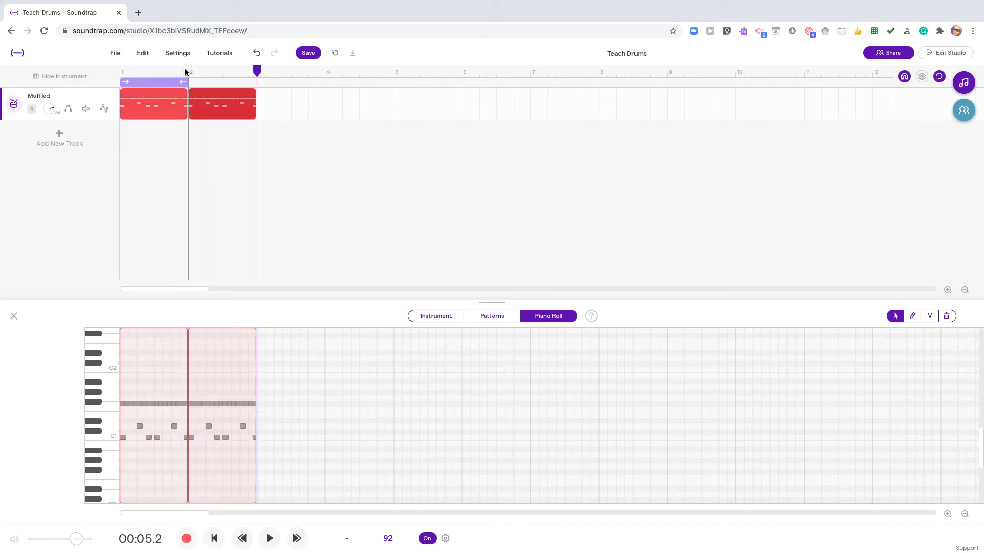
key(ctrl+v)
key(ctrl+v)
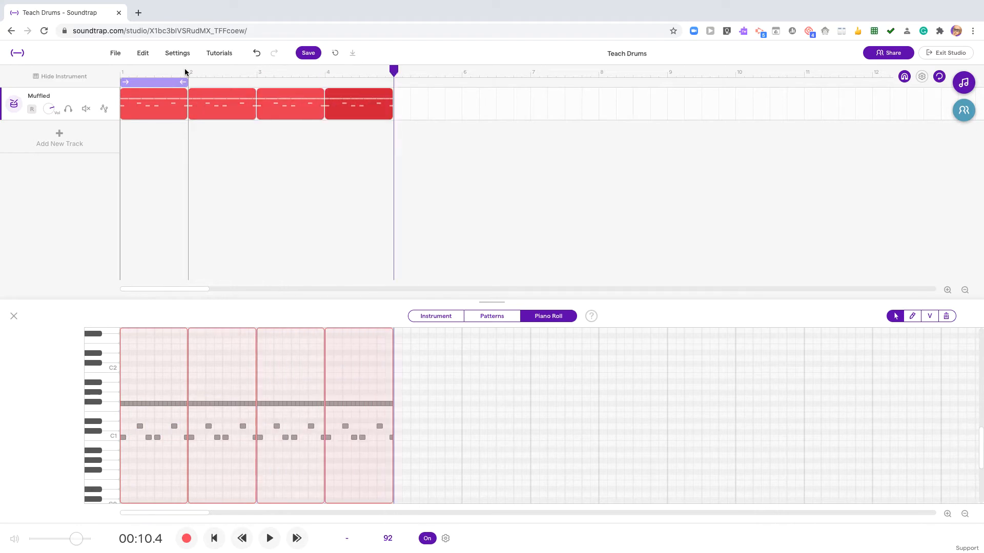
key(ctrl+v)
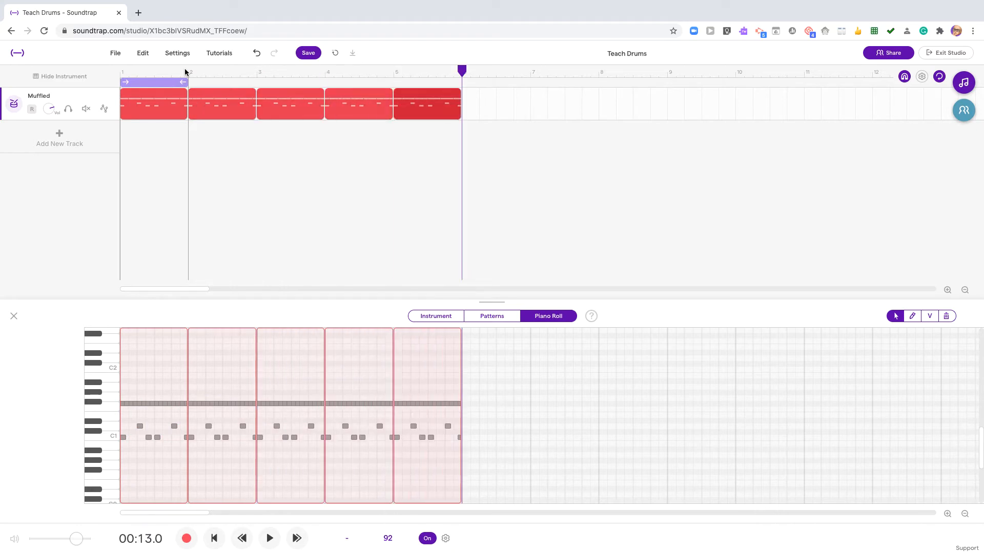
key(ctrl+v)
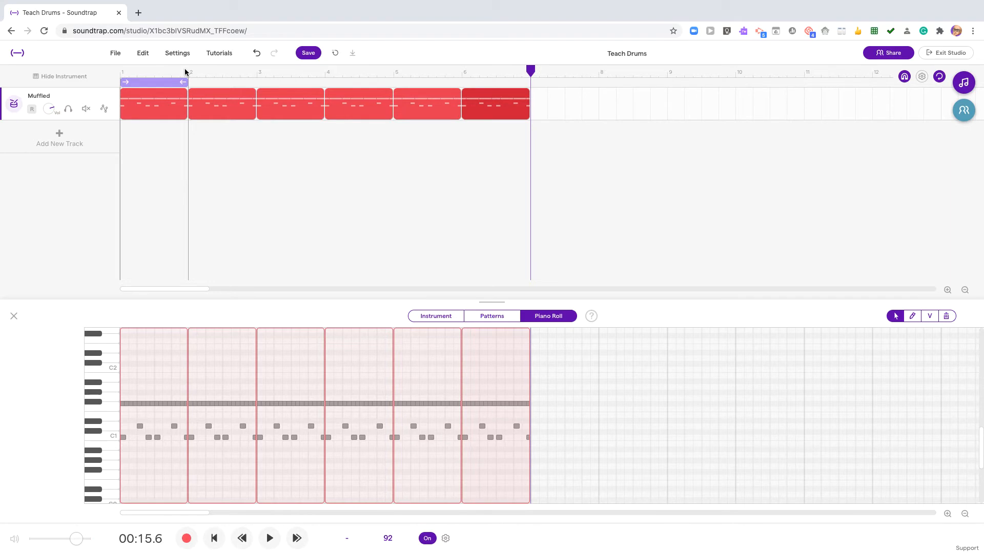
key(ctrl+v)
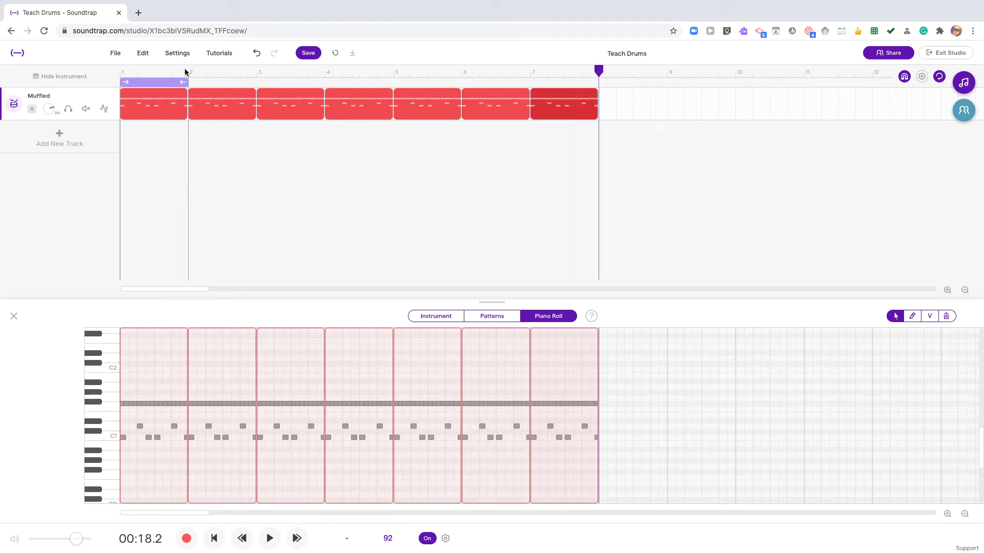
key(ctrl+v)
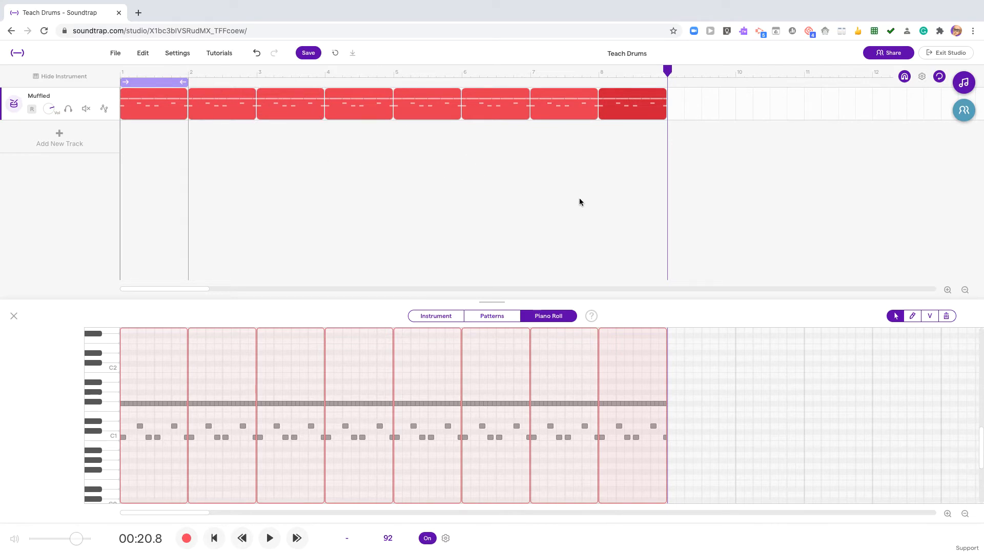
Paste six more copies of the drum region back to back on the Muffled track, extending it through measure 14.
key(ctrl+d)
key(ctrl+d)
key(ctrl+d)
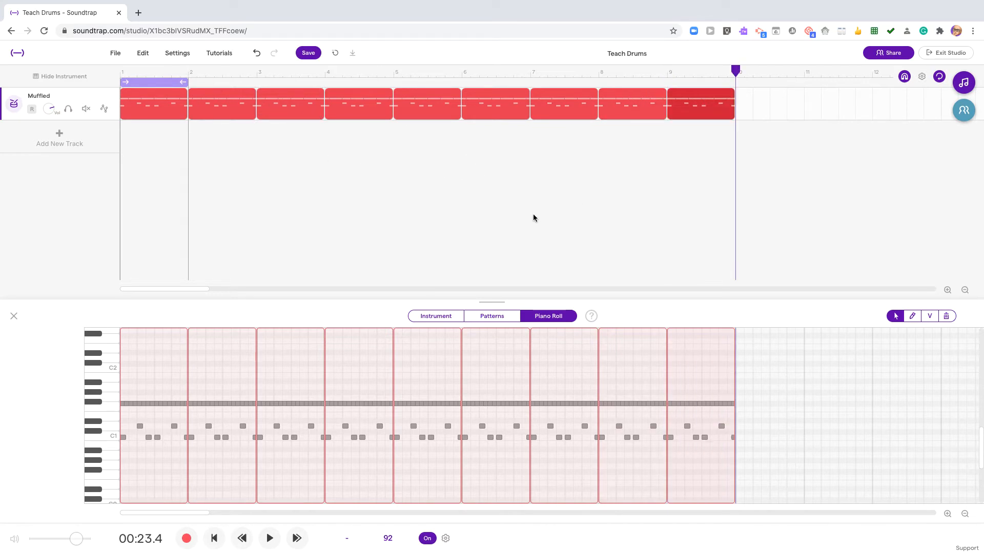
key(ctrl+d)
key(ctrl+d)
key(ctrl+d)
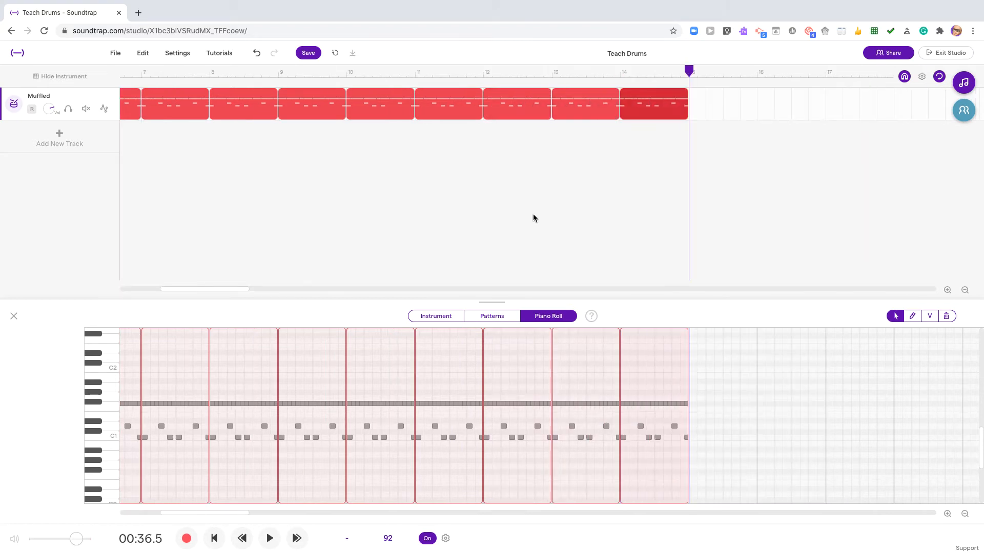
Undo the extra drum region copies pasted beyond measure 8.
key(ctrl+z)
key(ctrl+z)
key(ctrl+z)
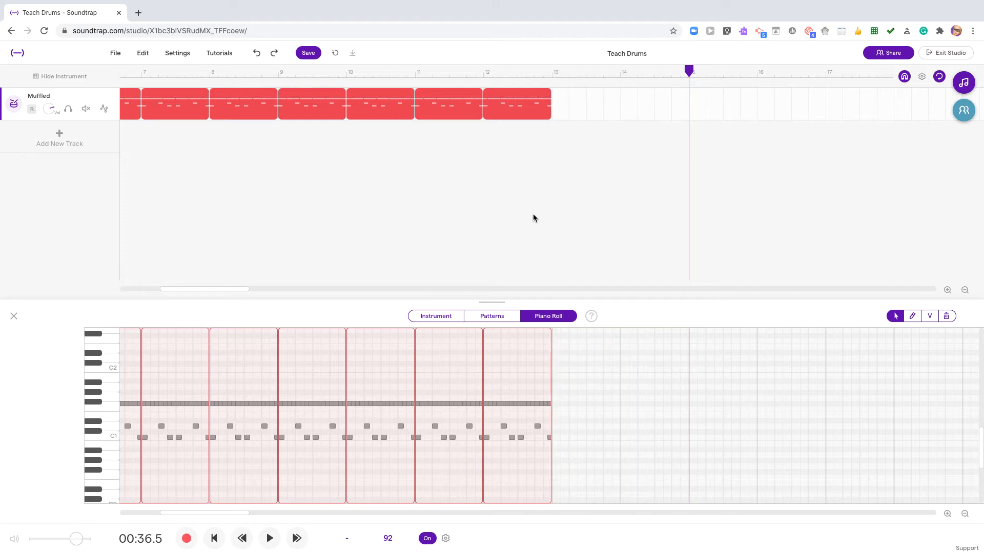
key(ctrl+z)
key(ctrl+z)
key(ctrl+z)
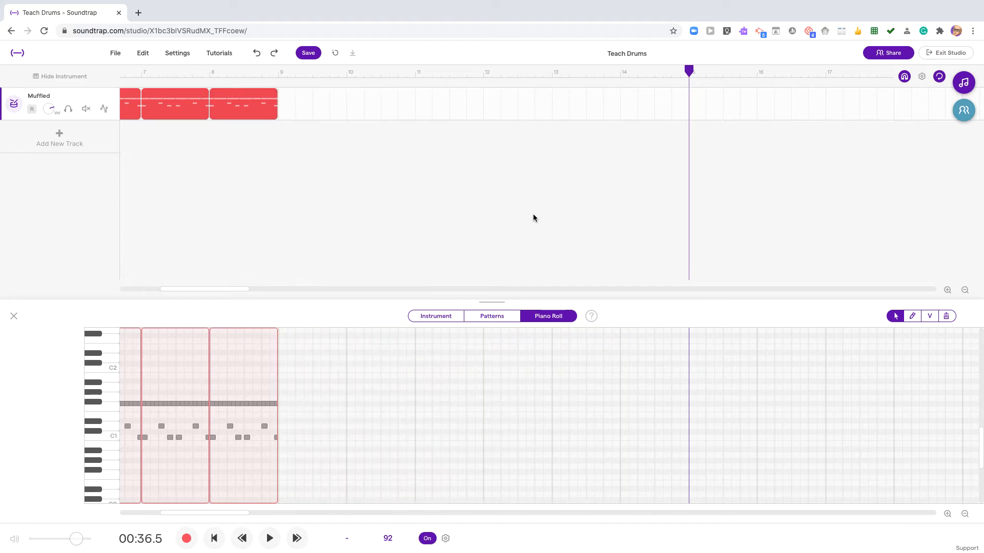
Extend the loop range to cover measures 1 through 8 and start playback.
click(395, 288)
drag(289, 290, 129, 222)
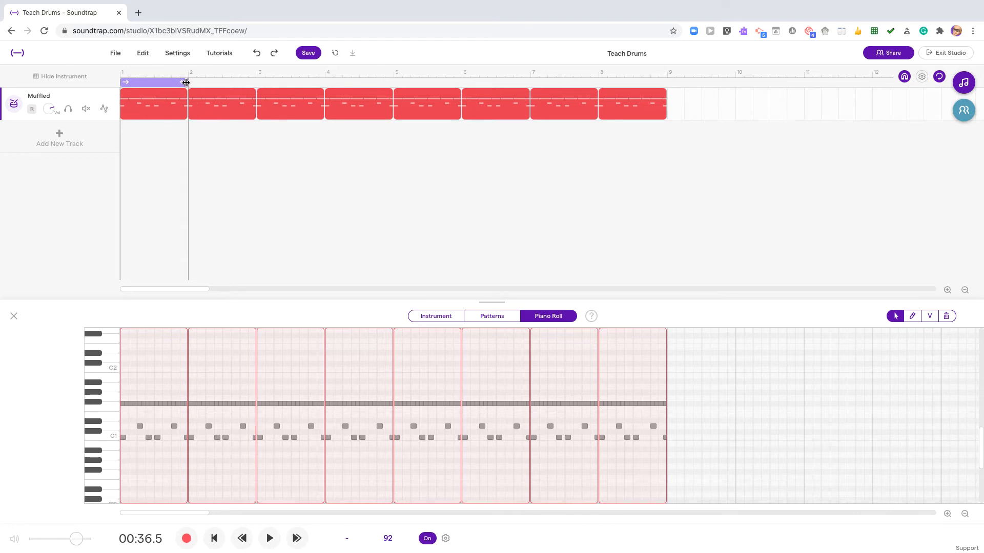
drag(183, 82, 663, 94)
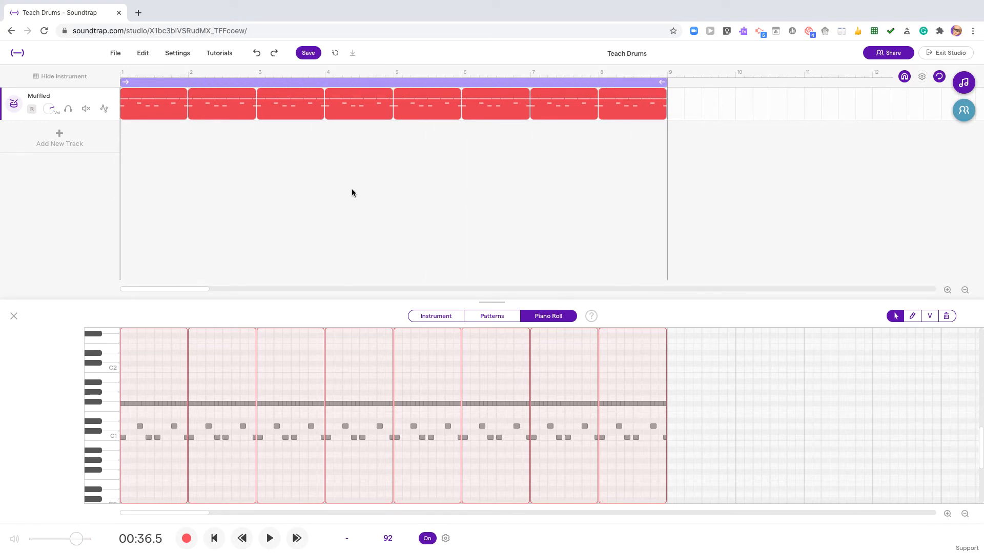
key(space)
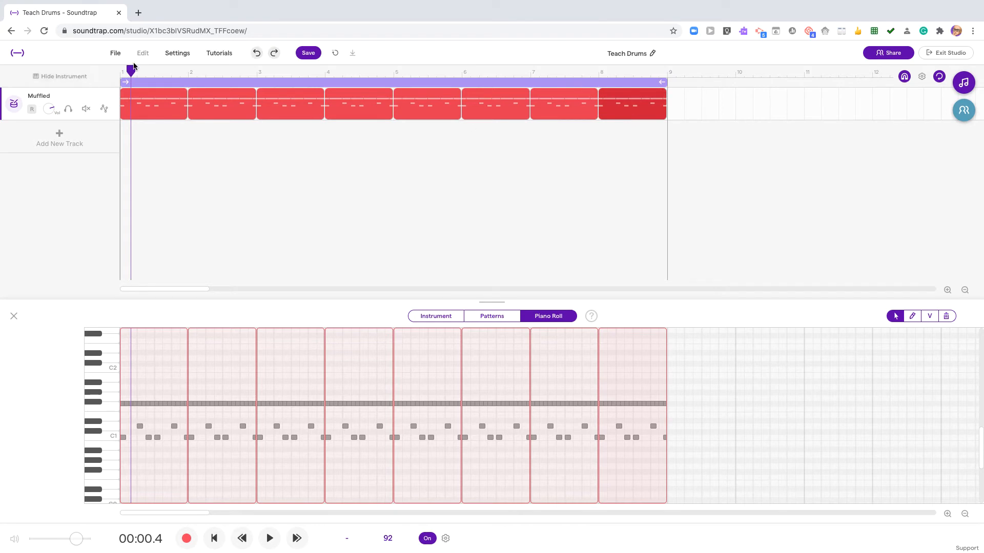
Move the playhead to the start of measure 8 and zoom in on that measure's drum region.
drag(130, 71, 598, 92)
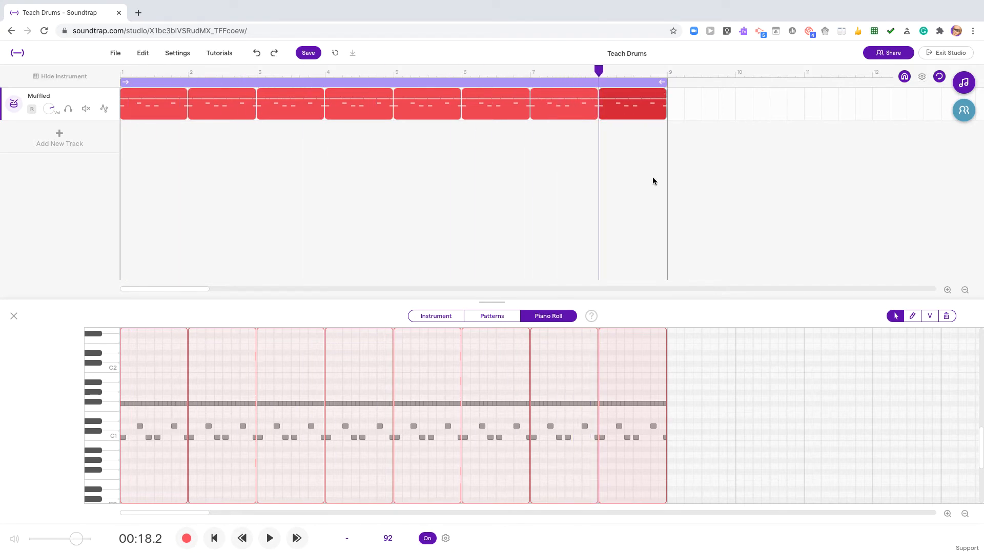
mouse_move(634, 118)
click(948, 290)
click(948, 290)
click(948, 290)
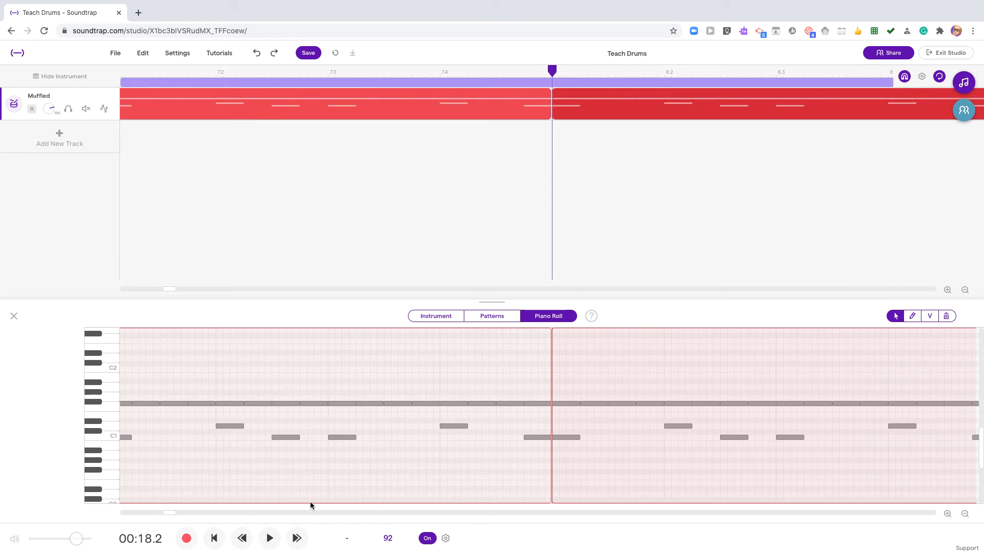
scroll(277, 517, right, 10)
scroll(335, 517, right, 15)
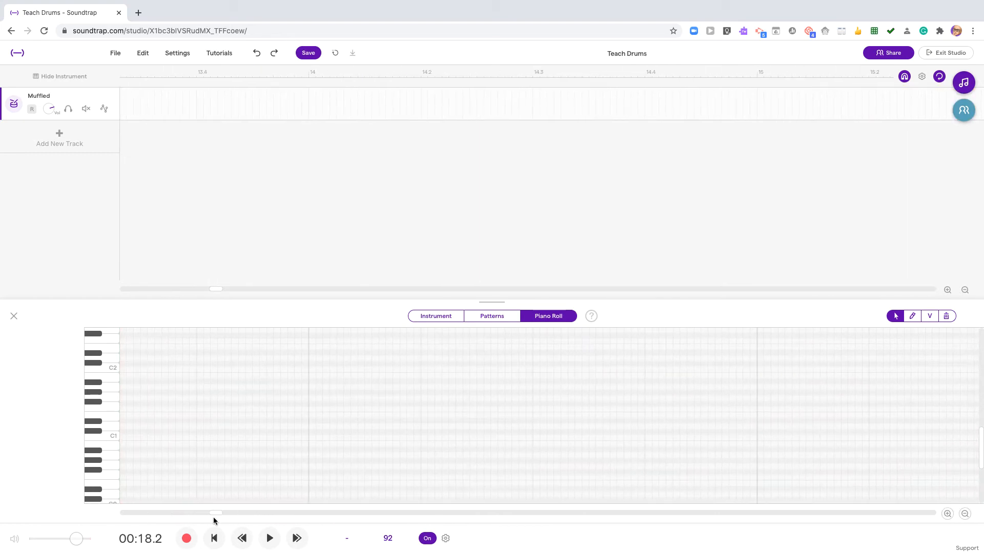
drag(219, 514, 172, 511)
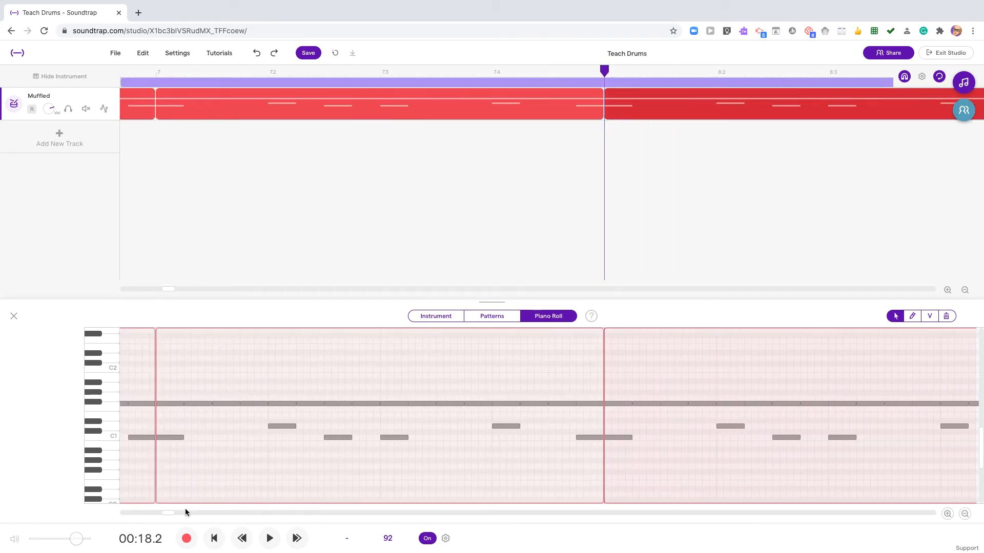
drag(170, 512, 172, 512)
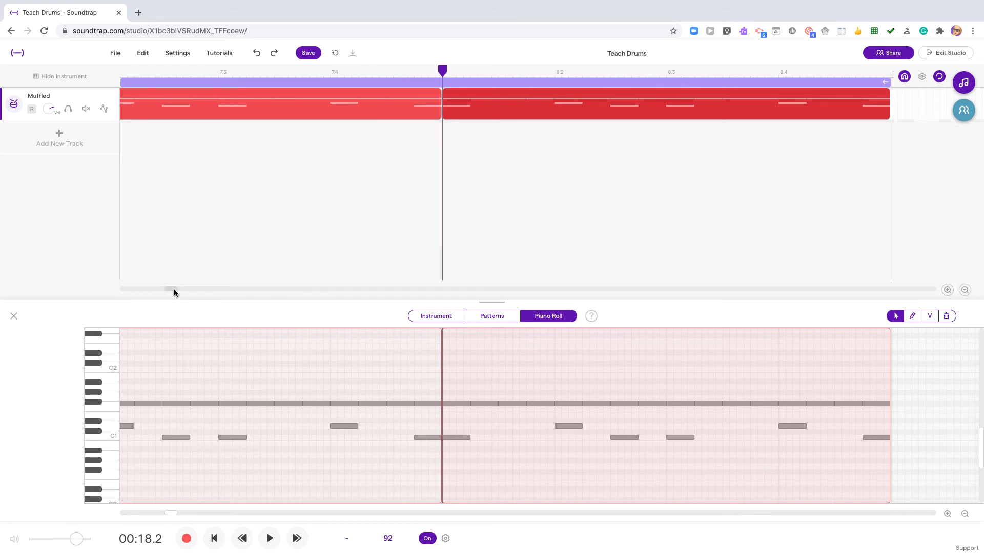
Set the loop range to cover only measure 8, and play it briefly.
click(793, 83)
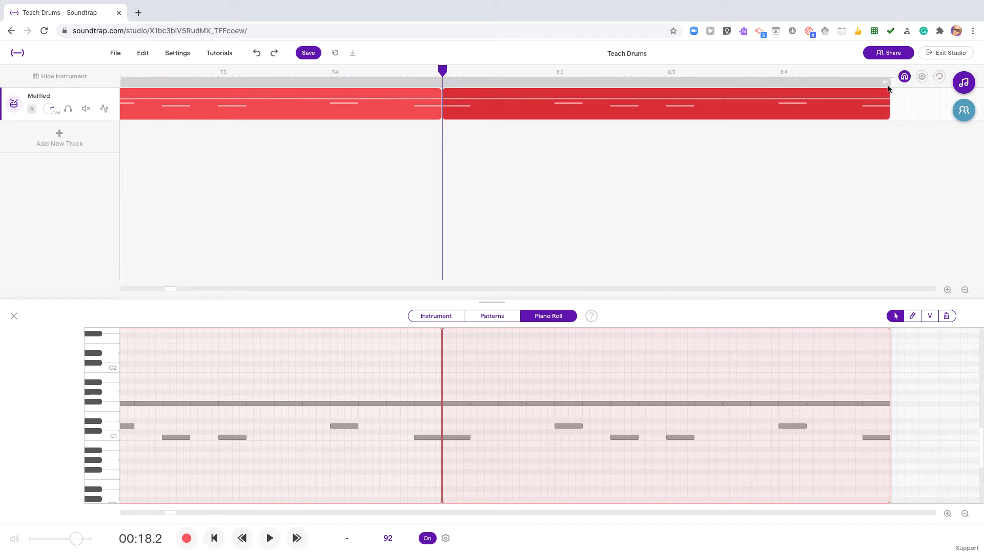
click(526, 83)
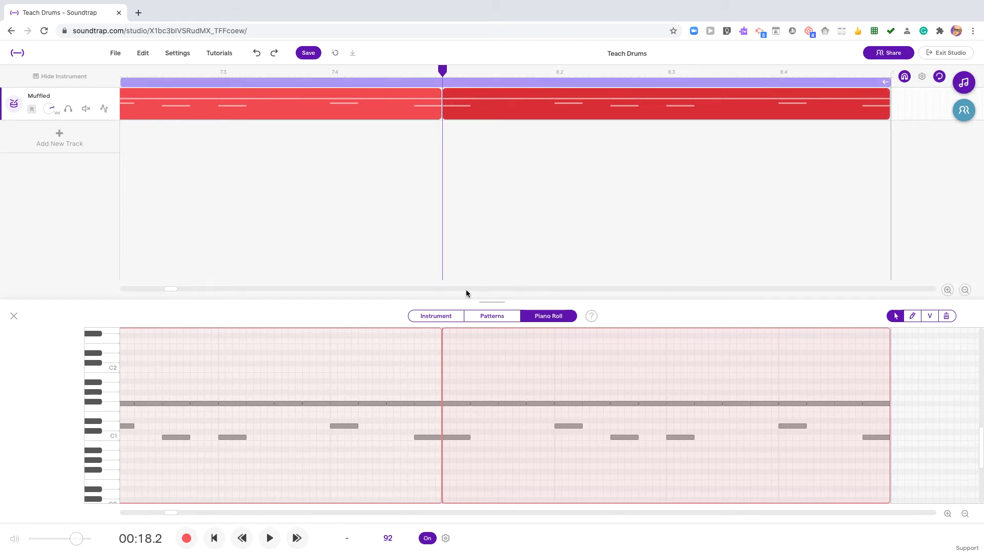
drag(167, 290, 85, 279)
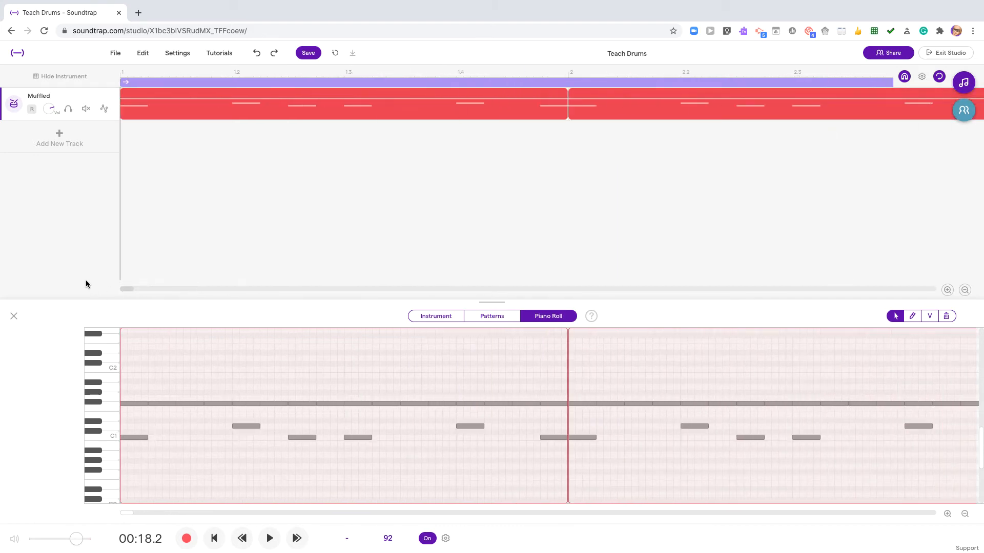
mouse_move(125, 84)
mouse_down()
mouse_move(952, 112)
mouse_move(595, 73)
mouse_move(894, 72)
mouse_move(339, 61)
mouse_up()
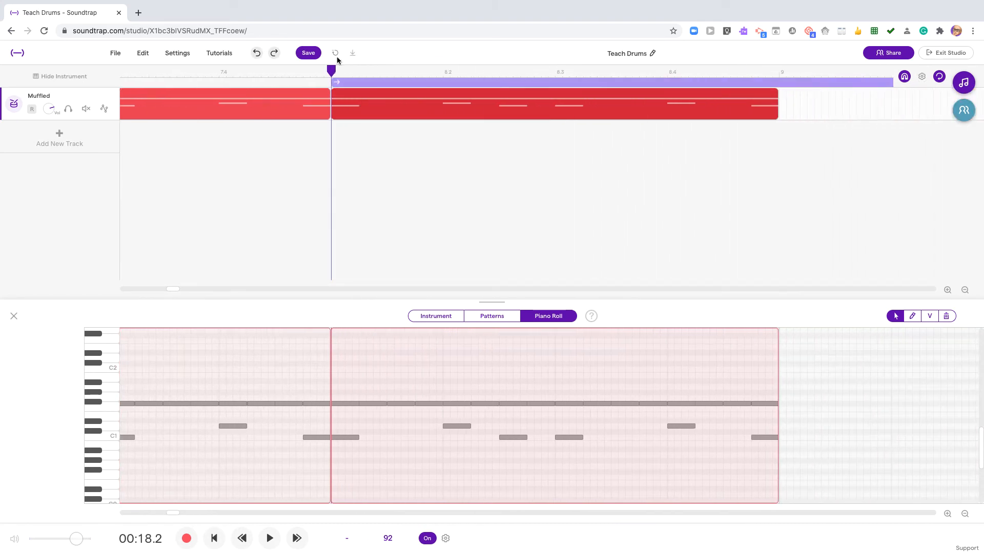
mouse_move(172, 291)
mouse_down()
mouse_move(194, 285)
mouse_move(176, 291)
mouse_up()
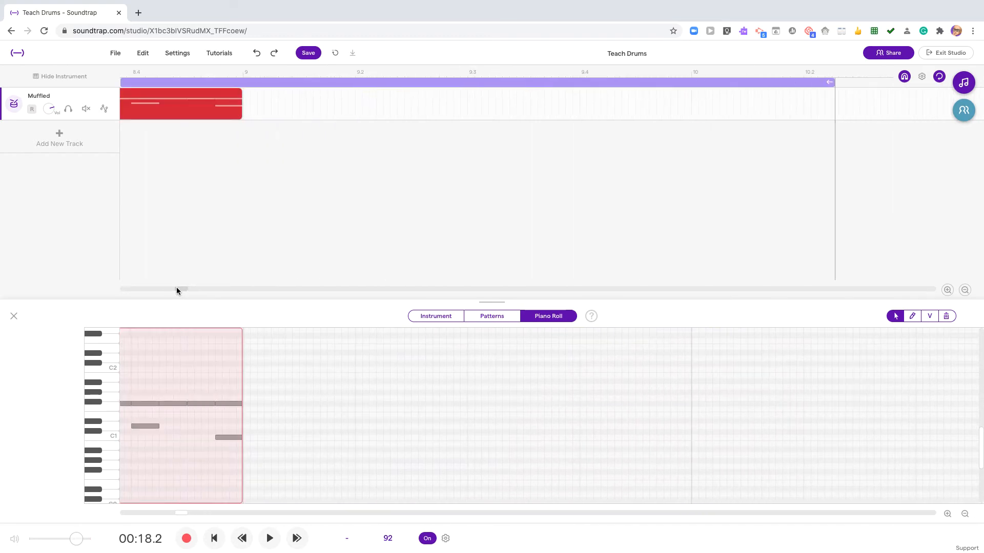
drag(829, 81, 243, 97)
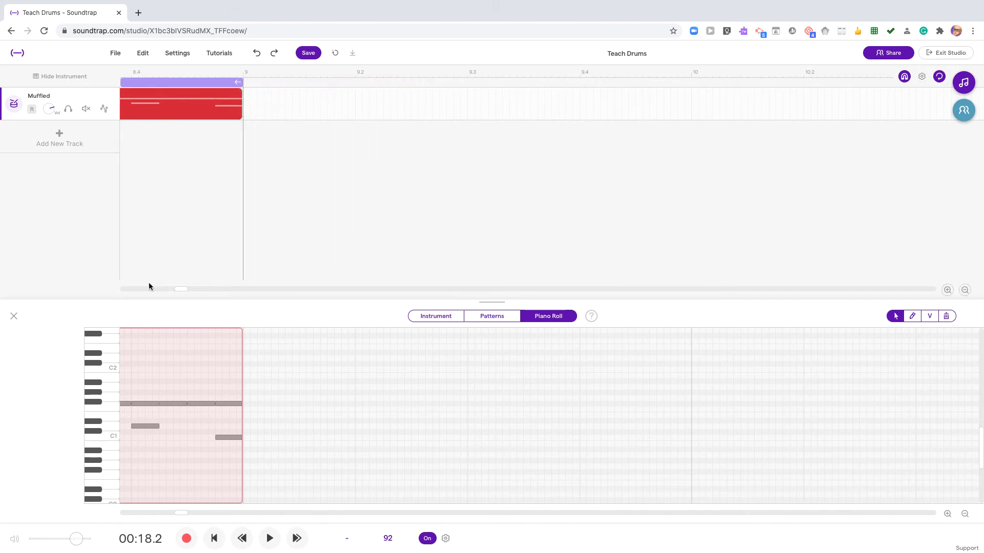
drag(188, 290, 180, 288)
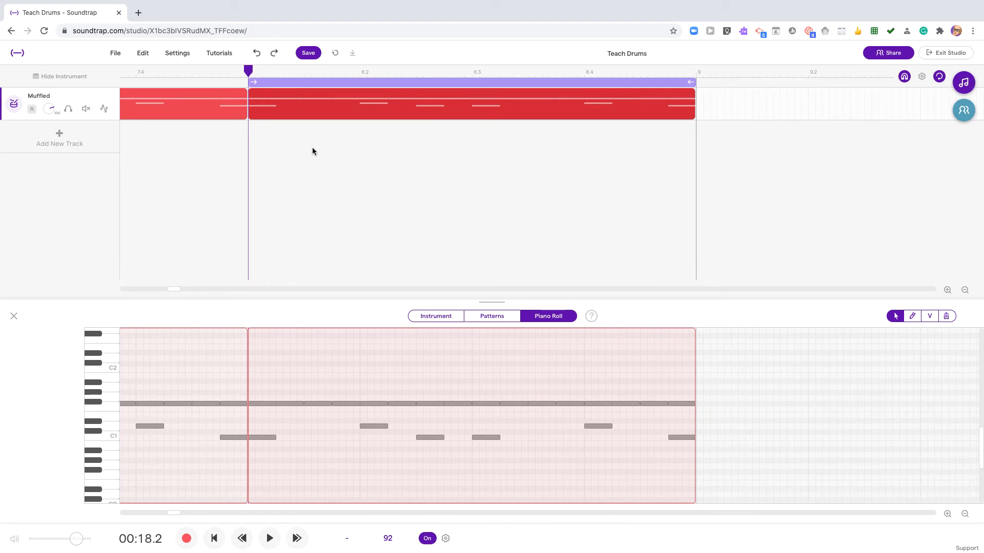
key(space)
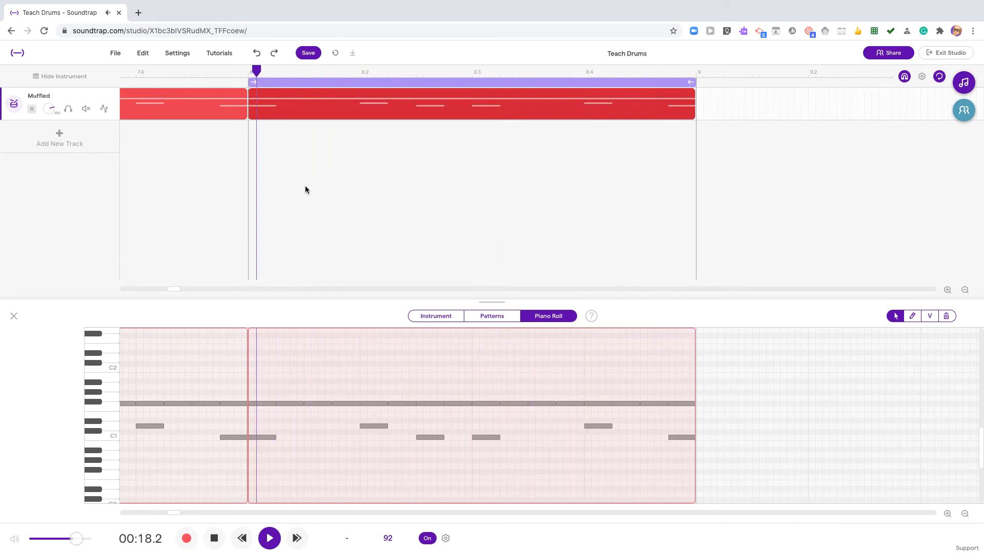
key(space)
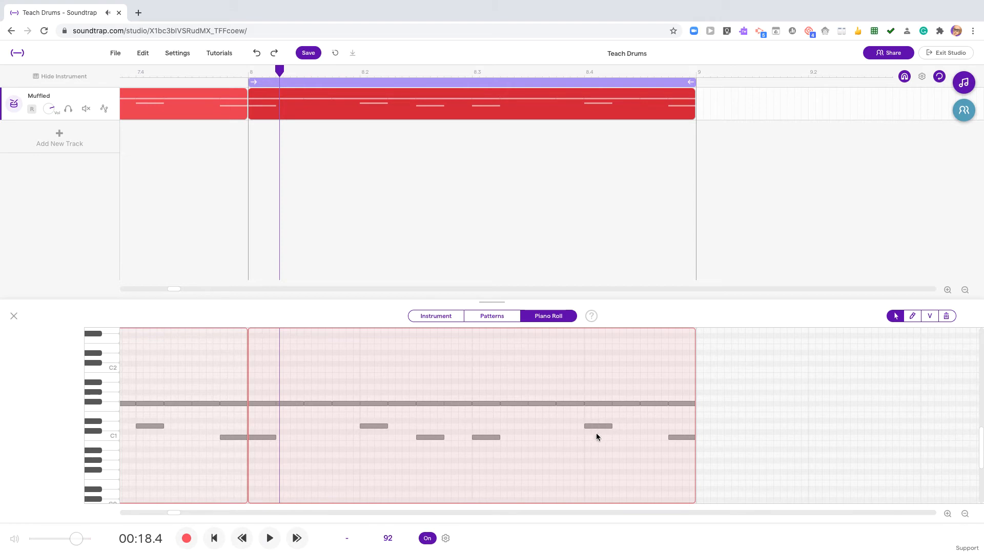
Draw two D1 notes on the last two sixteenths of measure 8, and play the loop to hear them.
click(637, 424)
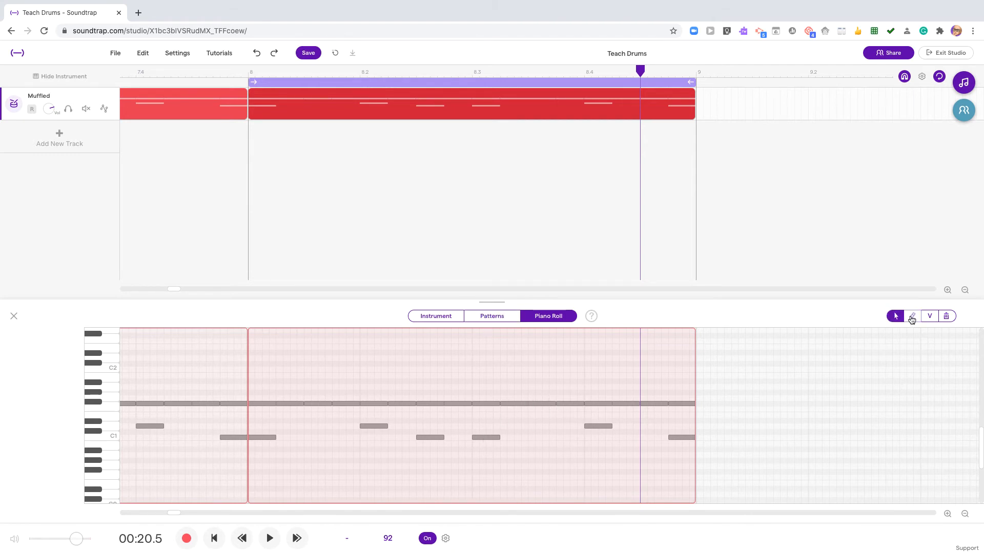
click(912, 316)
click(648, 426)
drag(660, 425, 651, 426)
click(673, 425)
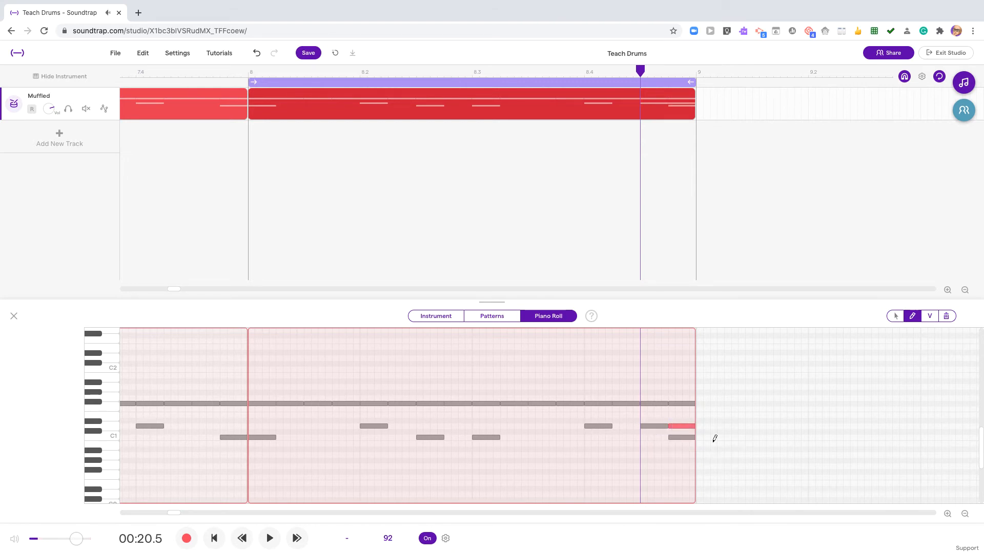
key(space)
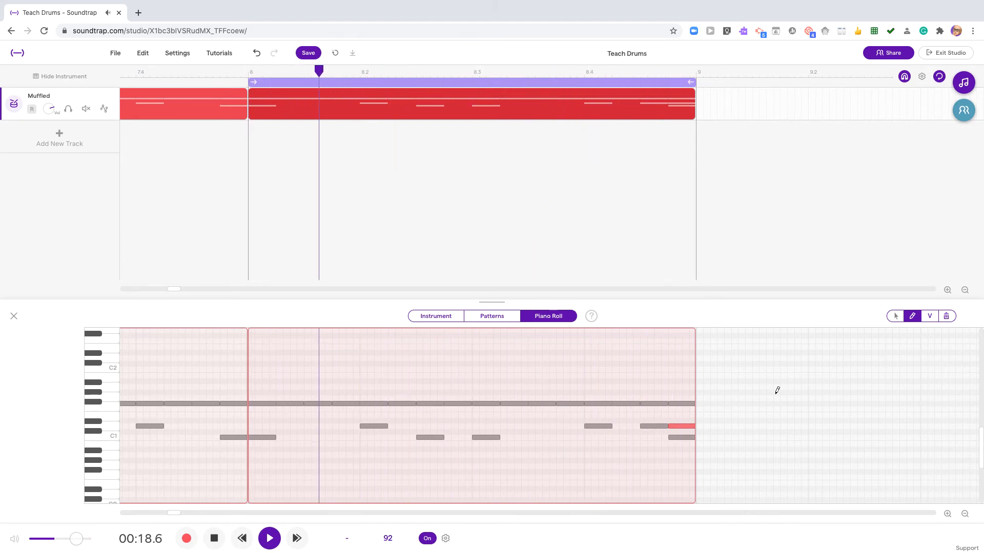
key(space)
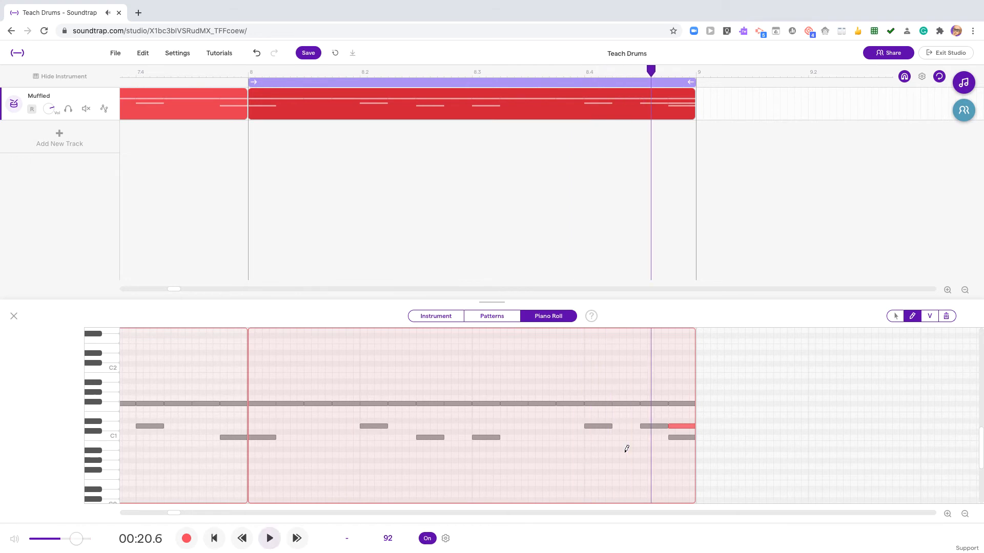
Add another D1 note shortly before beat 4 of measure 8, and play the loop to hear it.
click(556, 426)
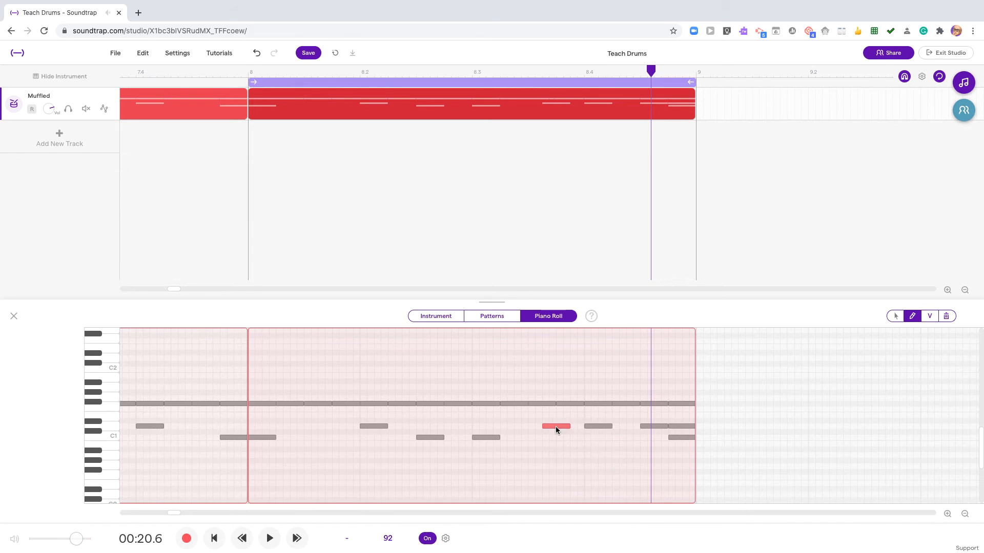
scroll(556, 426, up, 5)
scroll(558, 424, down, 5)
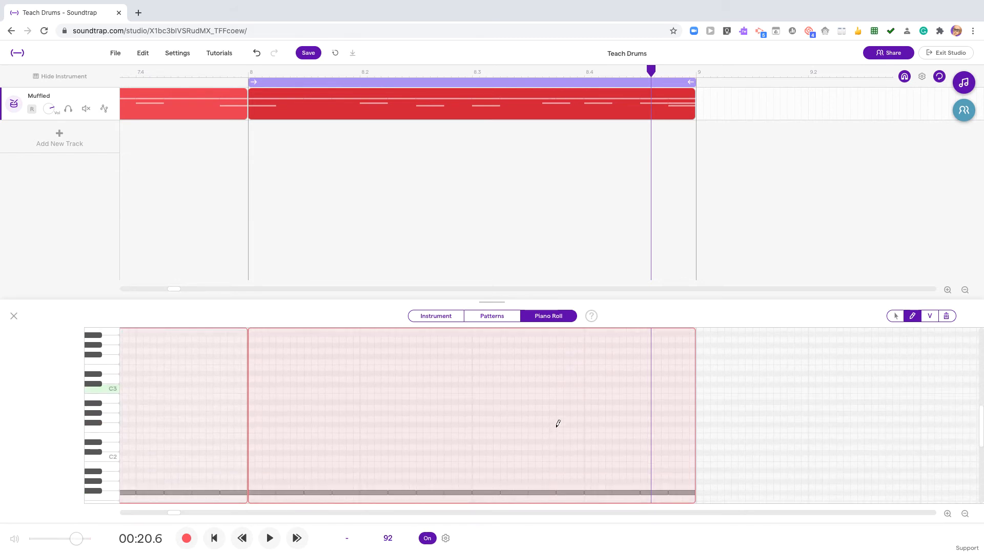
key(space)
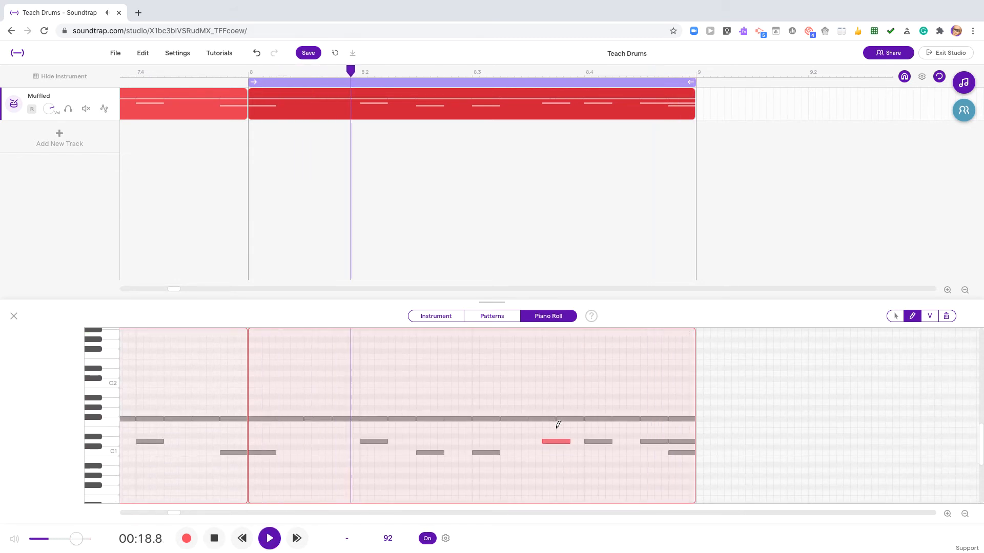
key(space)
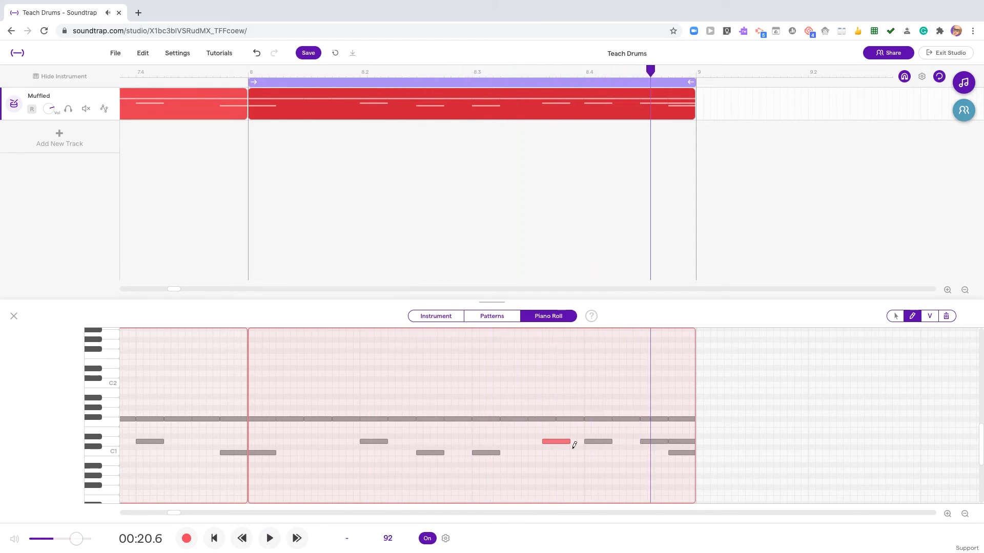
Shift the new D1 note to the last sixteenth before beat 4 of measure 8, checking its timing with loop playback.
drag(558, 441, 565, 442)
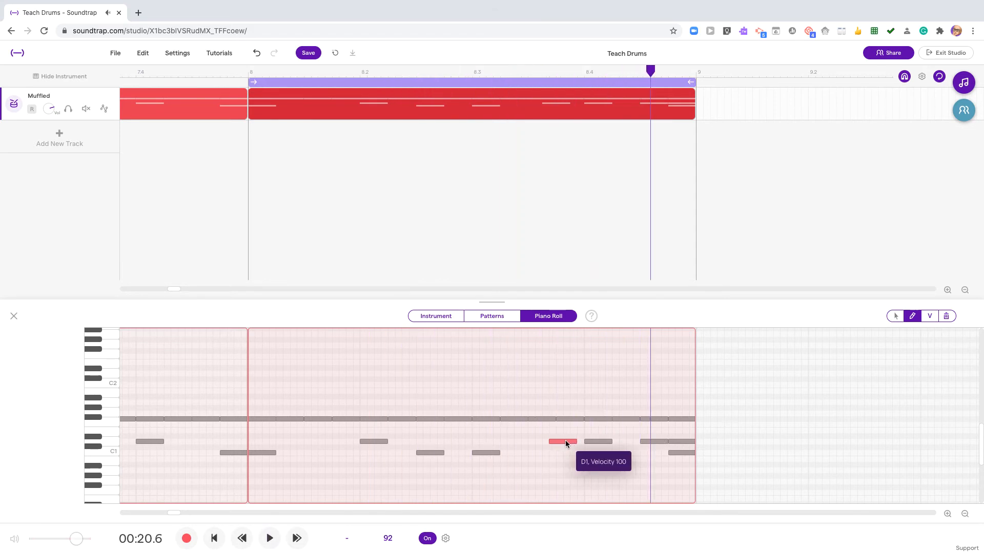
key(space)
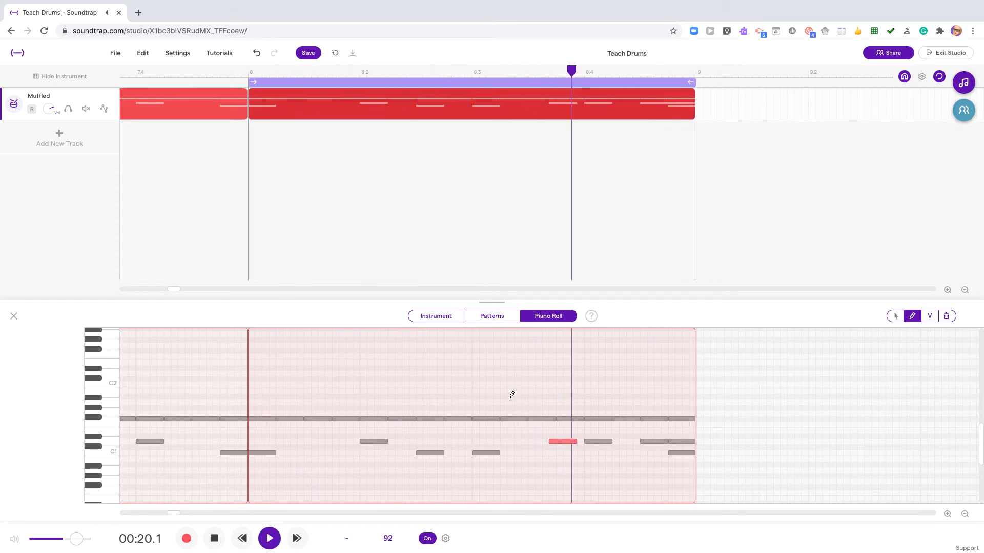
key(space)
drag(558, 442, 564, 441)
key(space)
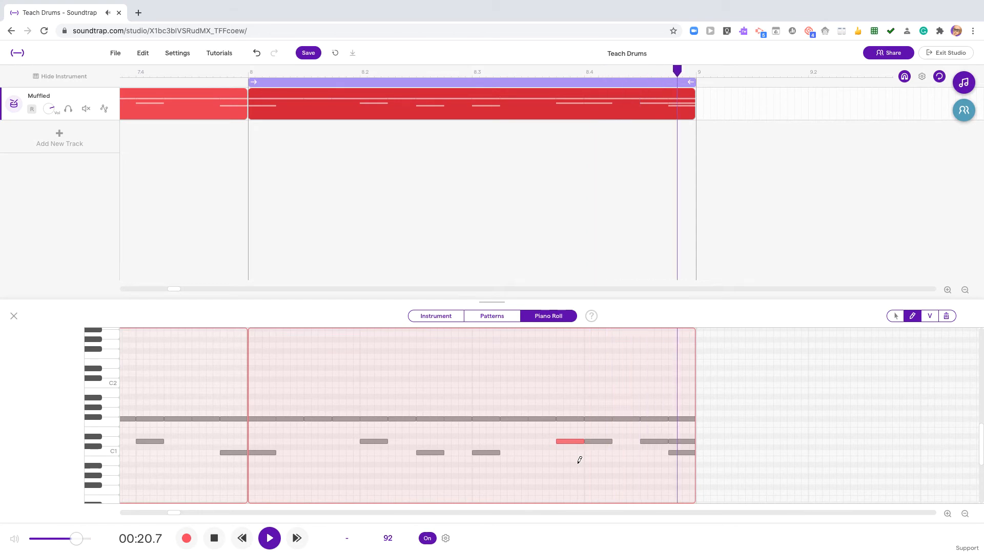
key(space)
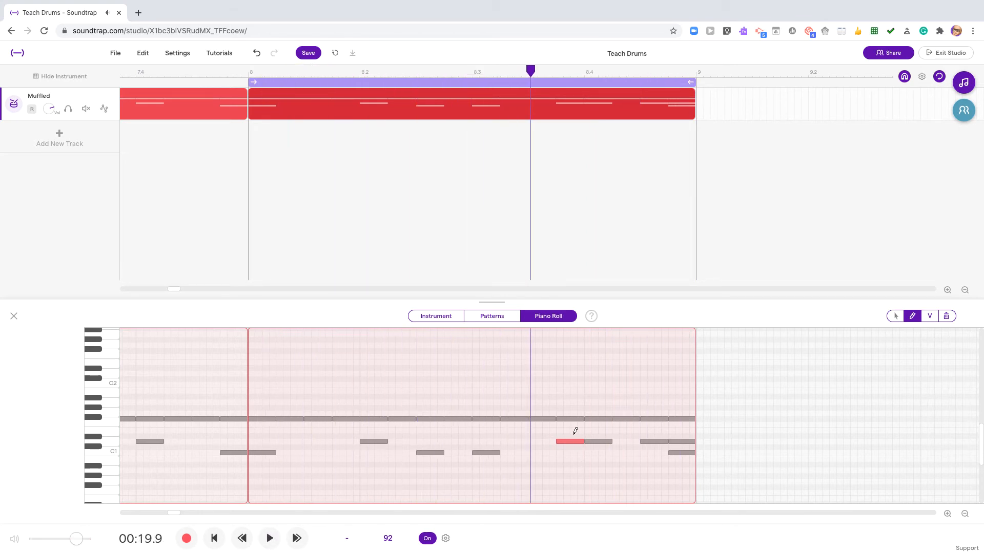
Audition the drum sounds on the piano roll keys from G1 to B1 to compare them for the fill.
click(109, 393)
click(110, 412)
click(110, 403)
click(113, 413)
click(106, 391)
click(107, 393)
click(109, 399)
click(111, 393)
Move the three added fill notes in measure 8, in playing order, to B1, A1 and G1.
drag(574, 440, 572, 392)
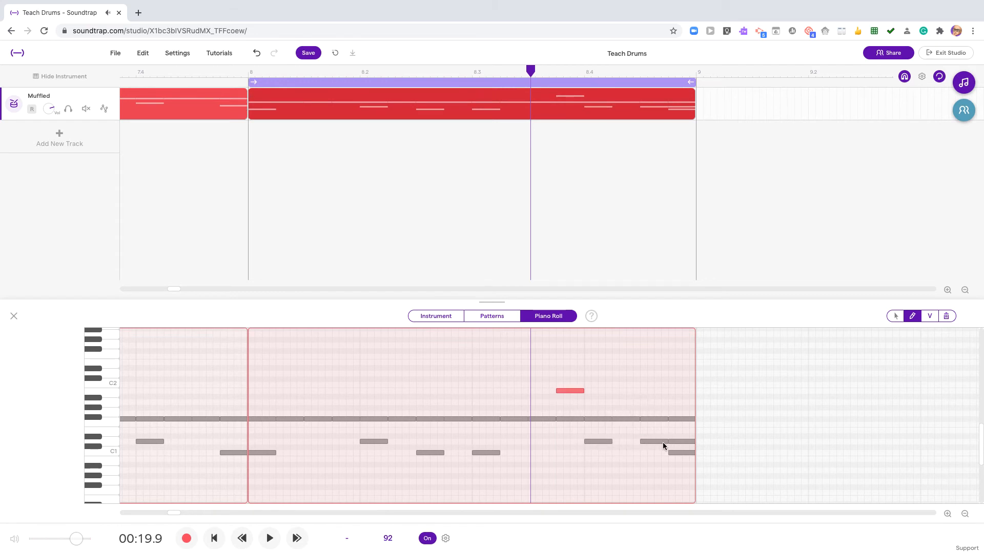
drag(654, 441, 653, 402)
drag(686, 441, 686, 410)
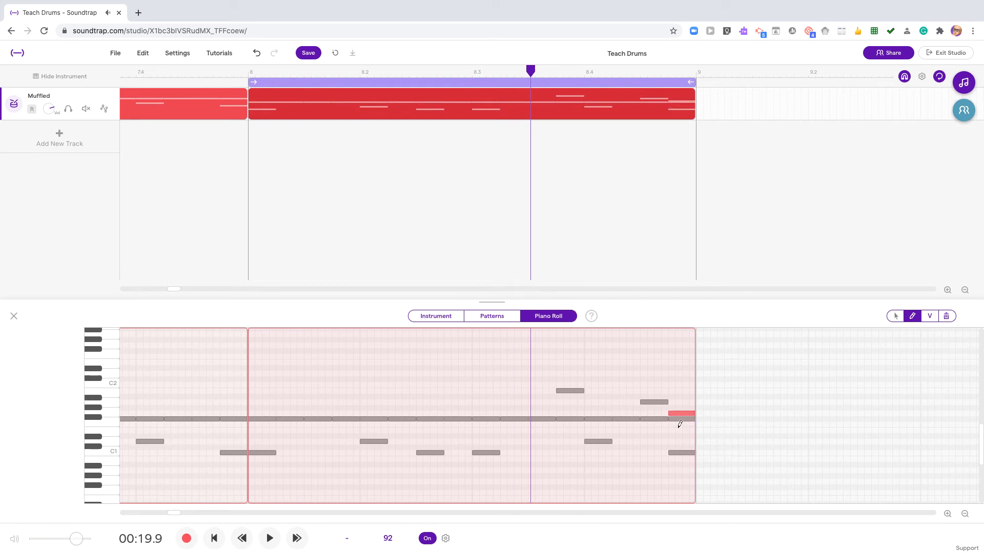
Play the measure 8 loop to hear the finished drum fill.
key(space)
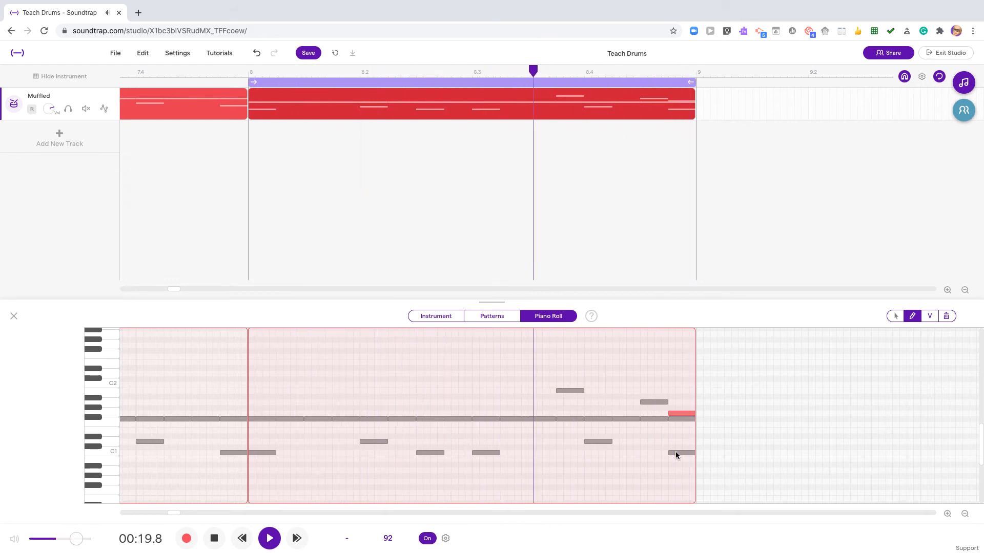
key(space)
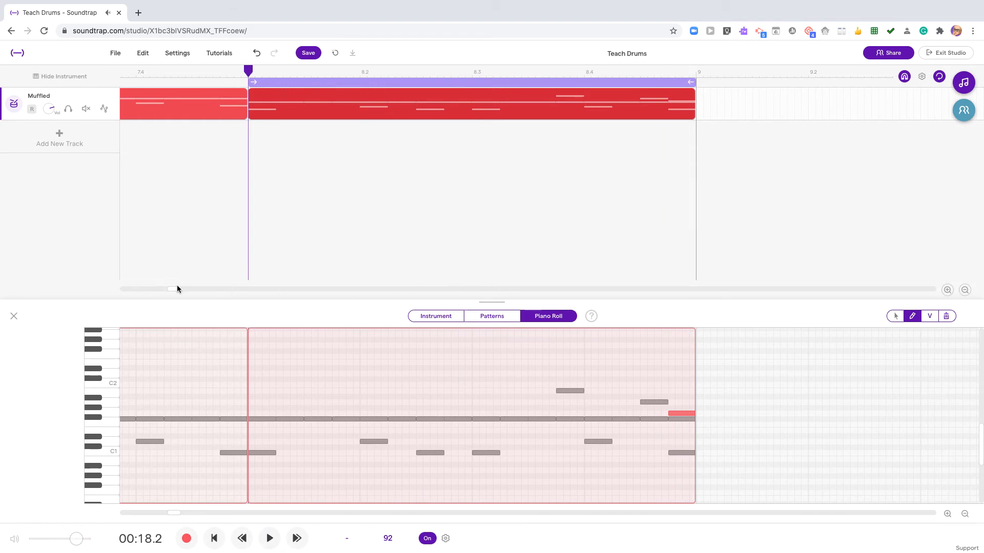
Move the one-measure loop region and the playhead to measure 4, and play that measure.
drag(177, 286, 161, 289)
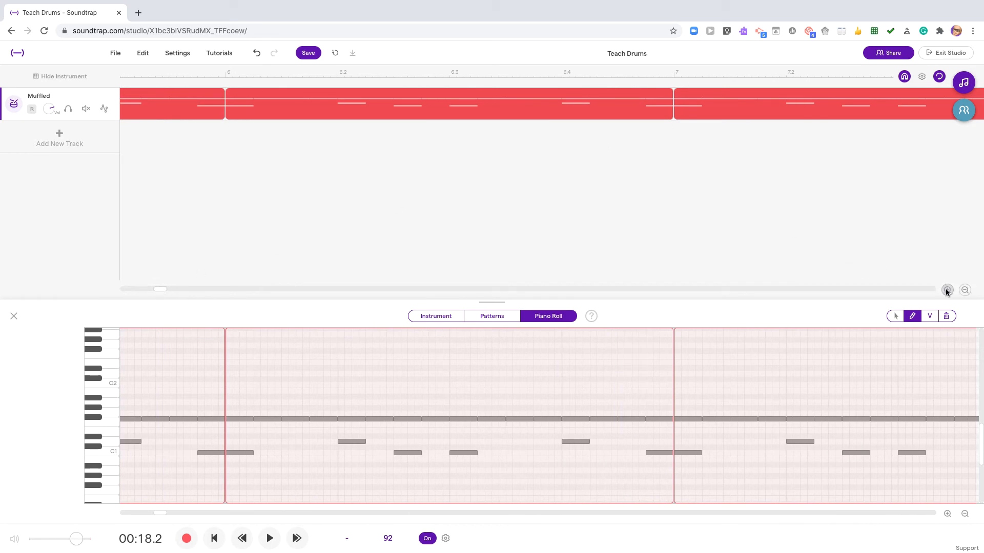
click(965, 290)
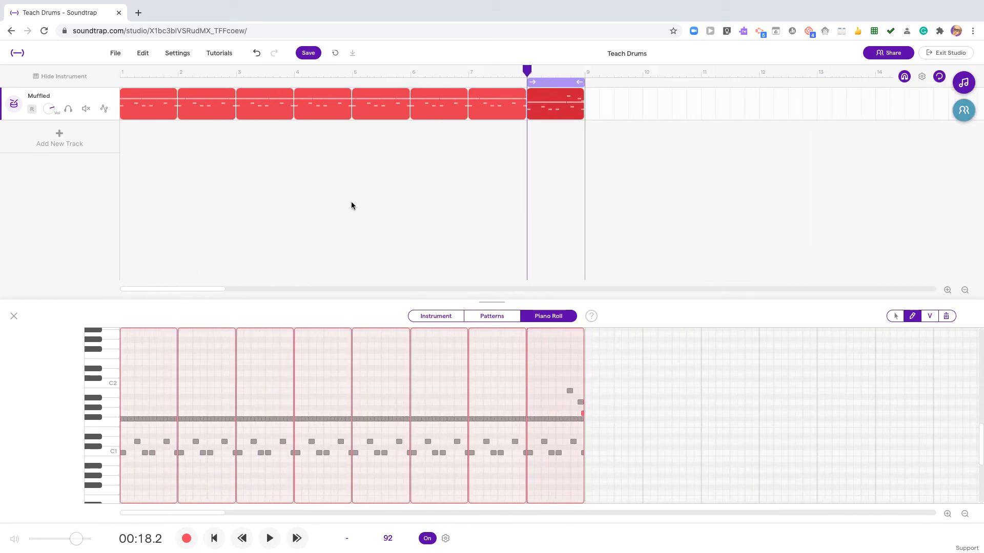
mouse_move(310, 112)
right_click(315, 111)
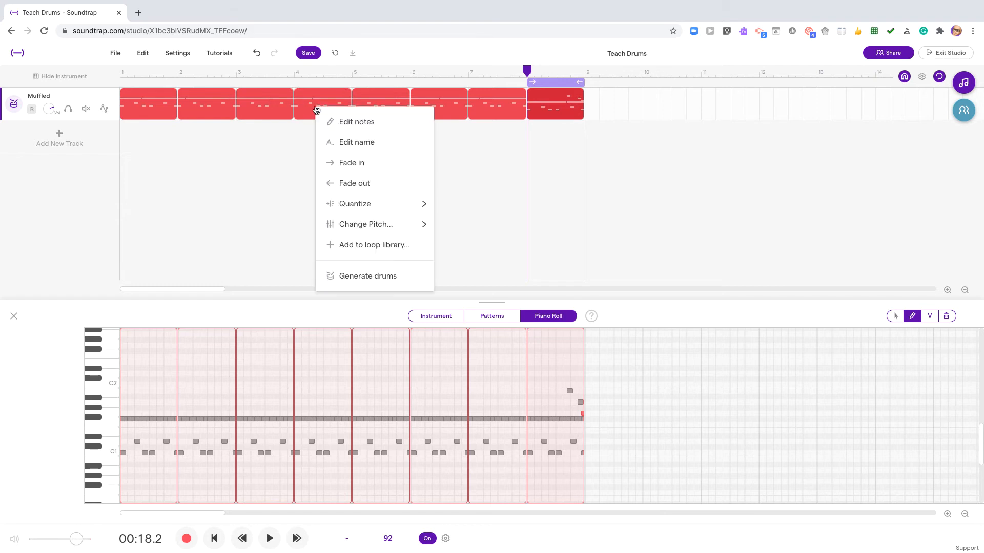
click(261, 187)
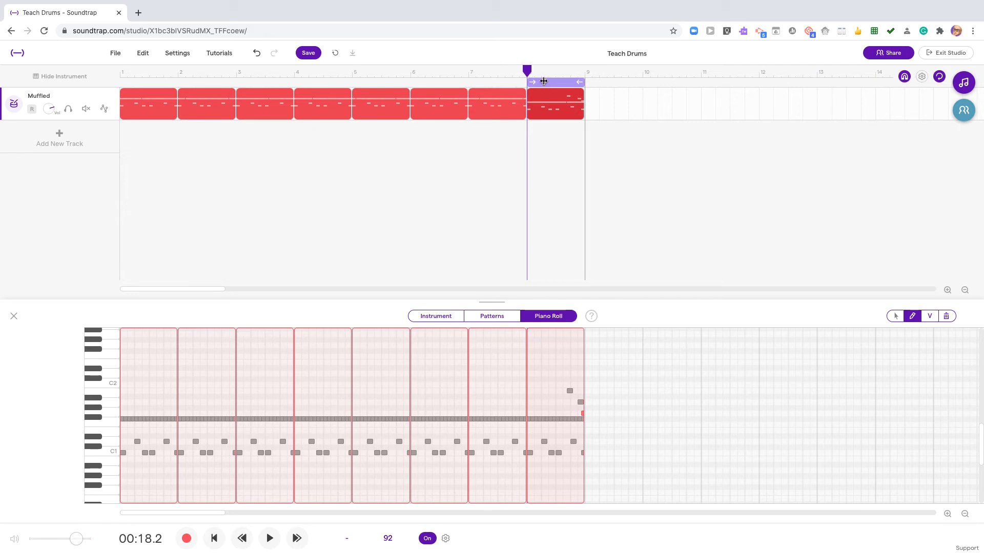
drag(543, 81, 313, 81)
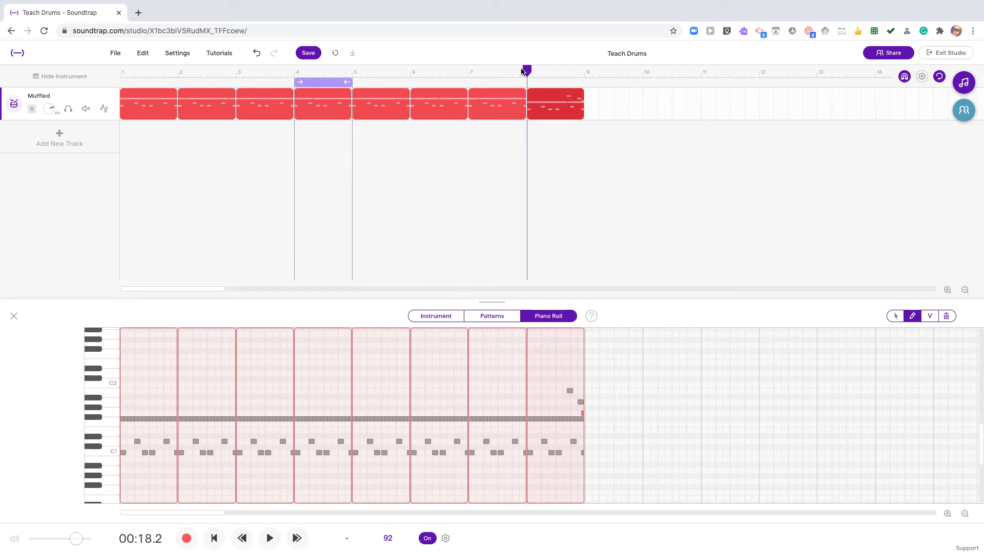
drag(522, 71, 294, 71)
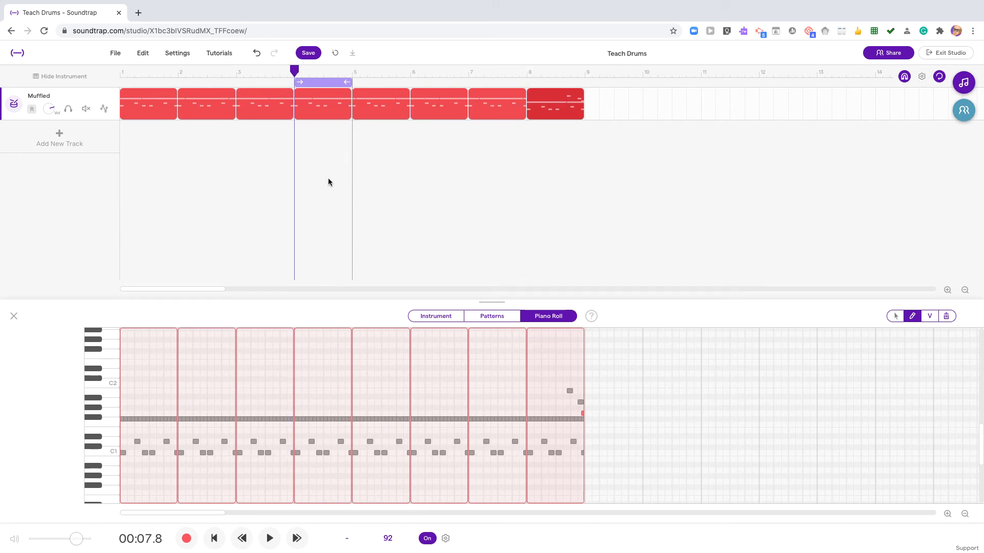
key(space)
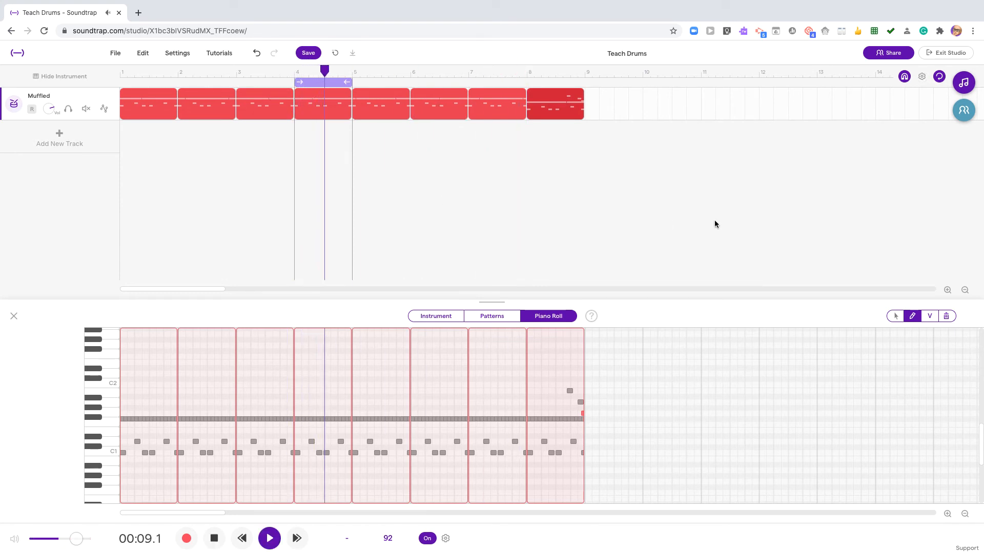
Replace the last C1 note of measure 4 with a D1 note, and play the loop to check it.
click(947, 290)
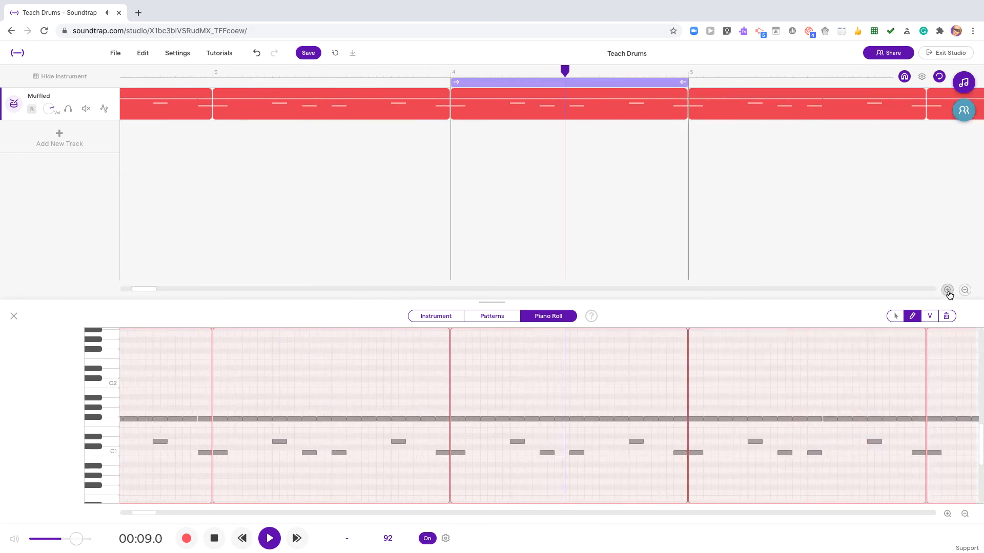
click(678, 441)
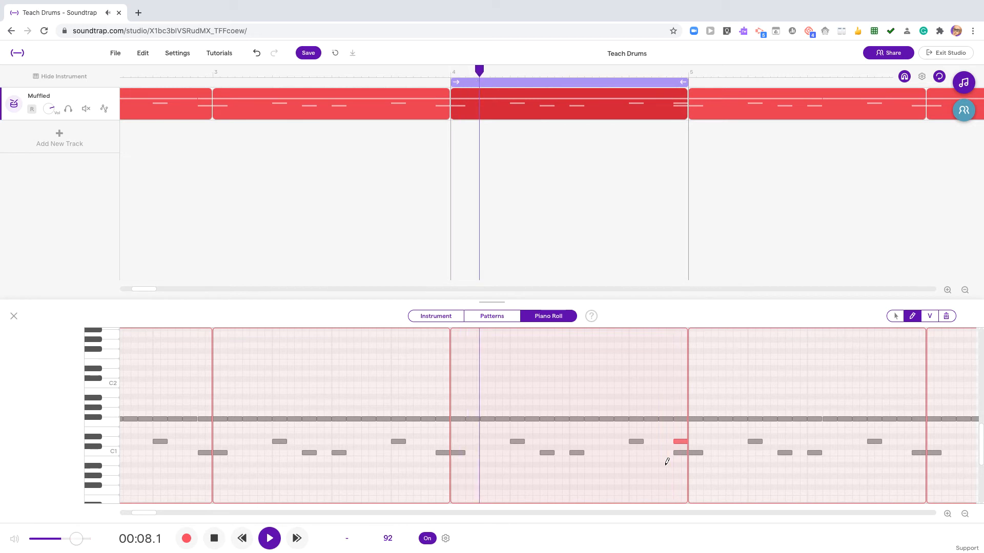
key(space)
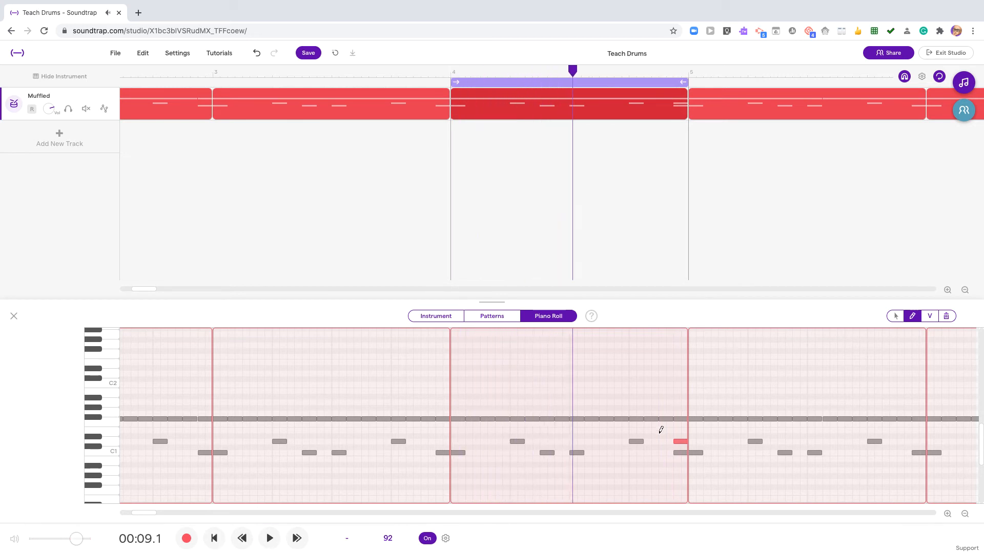
click(896, 316)
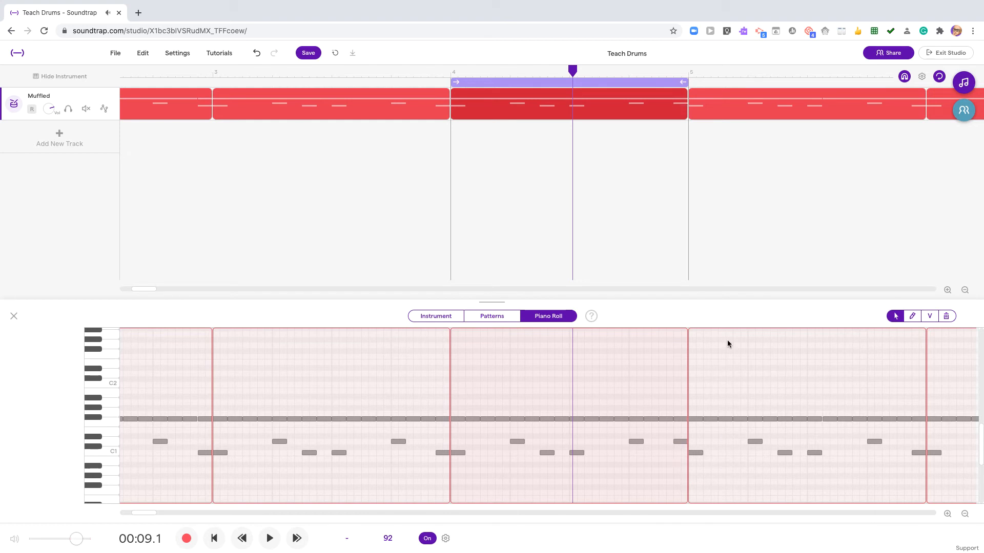
key(space)
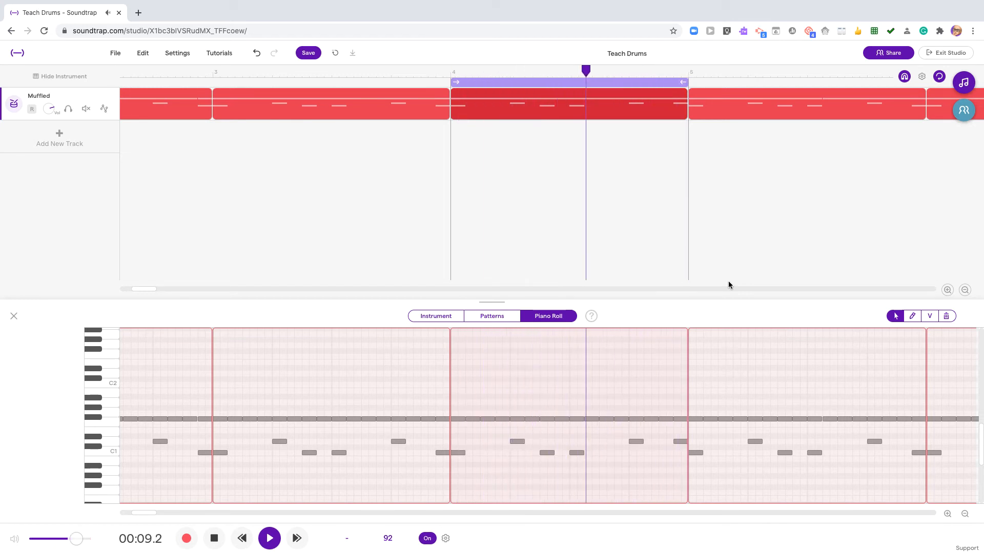
key(space)
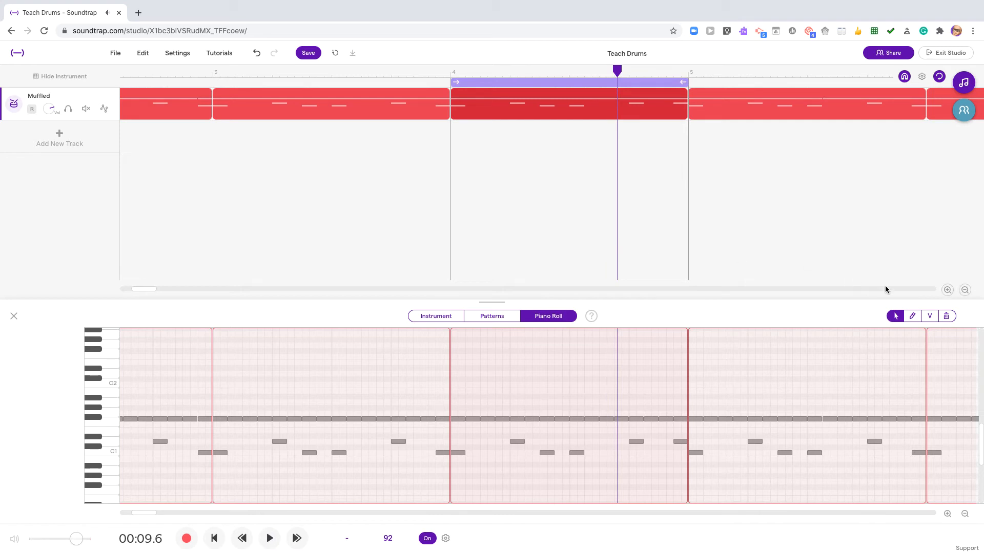
Extend the loop region over measures 1 to 8 and play the track from the beginning.
click(964, 290)
click(965, 290)
click(965, 290)
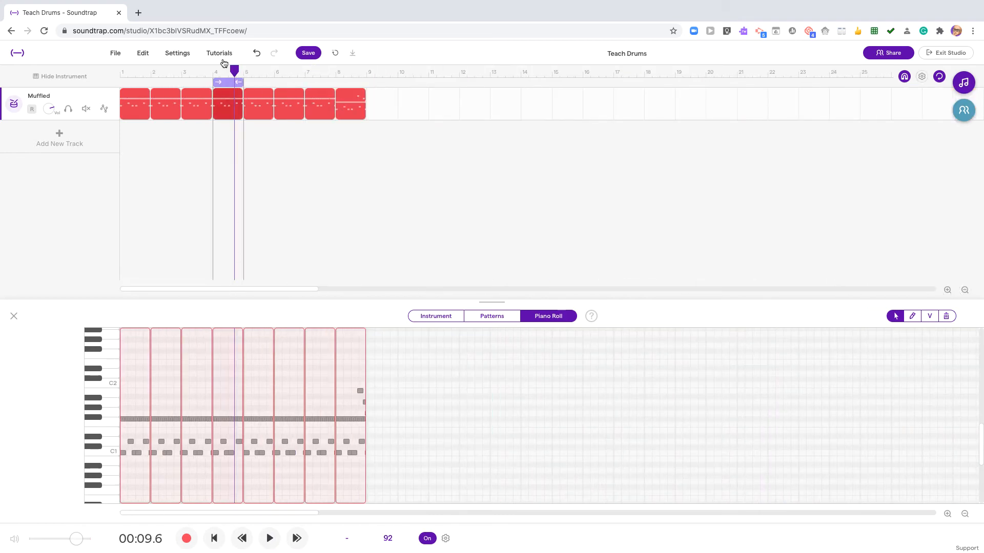
drag(218, 81, 109, 82)
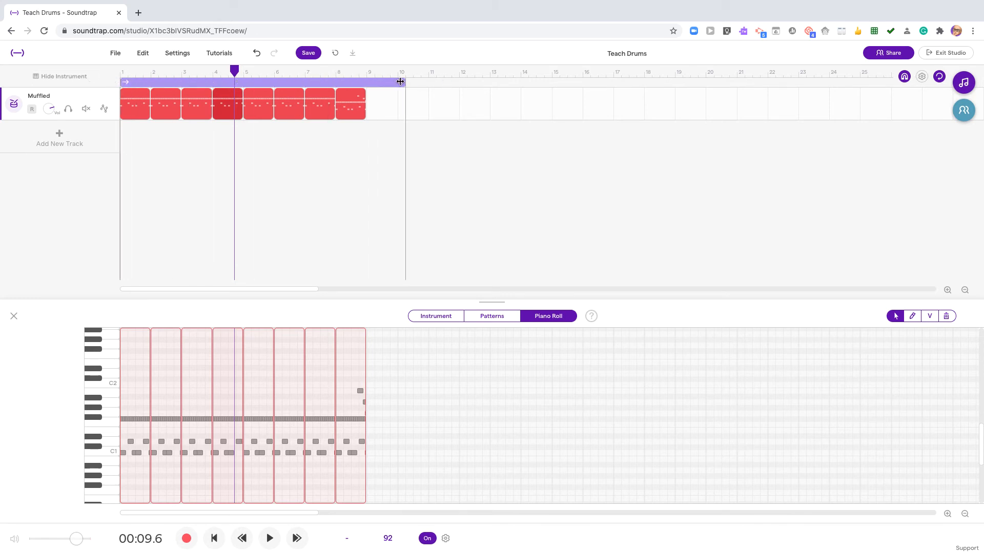
drag(400, 82, 365, 82)
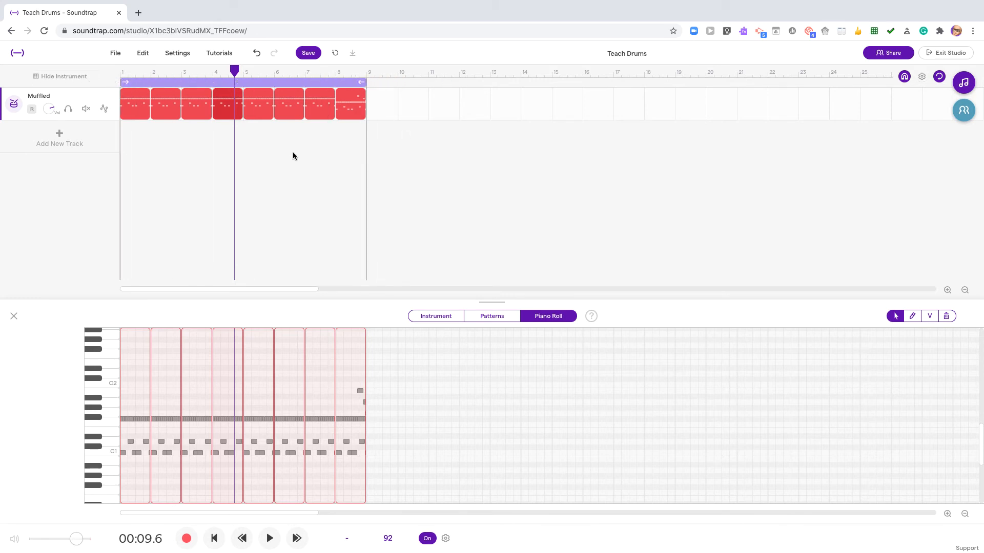
drag(234, 72, 120, 71)
key(space)
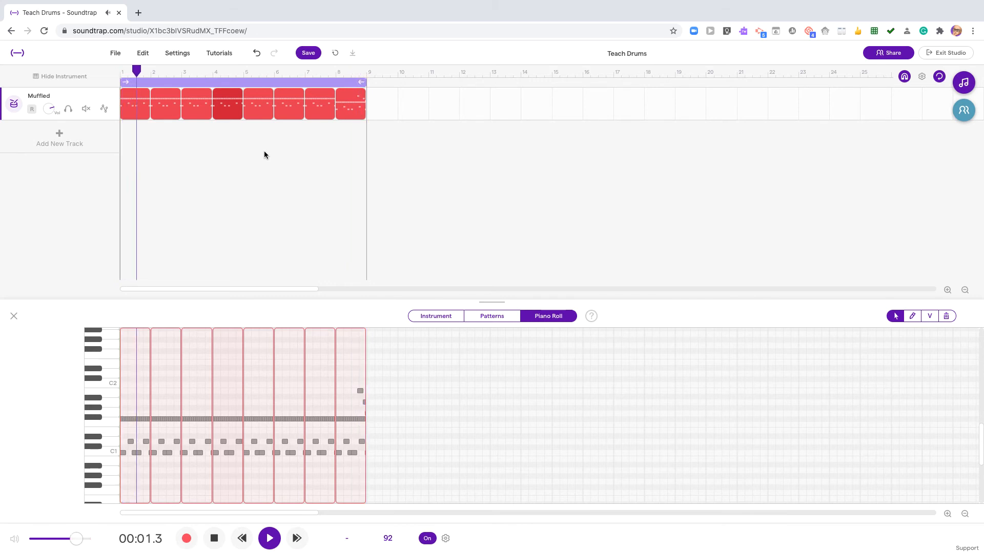
key(space)
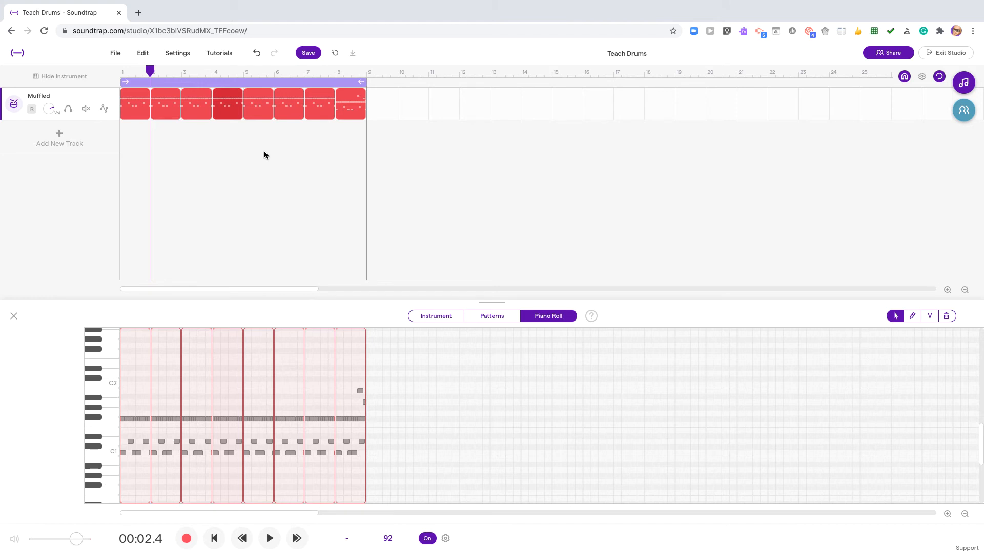
click(343, 161)
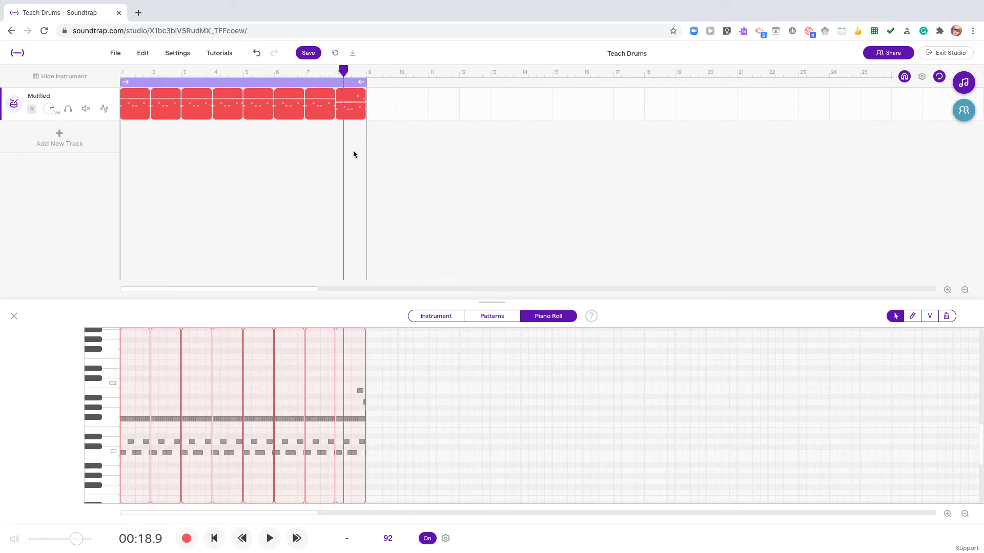
click(353, 150)
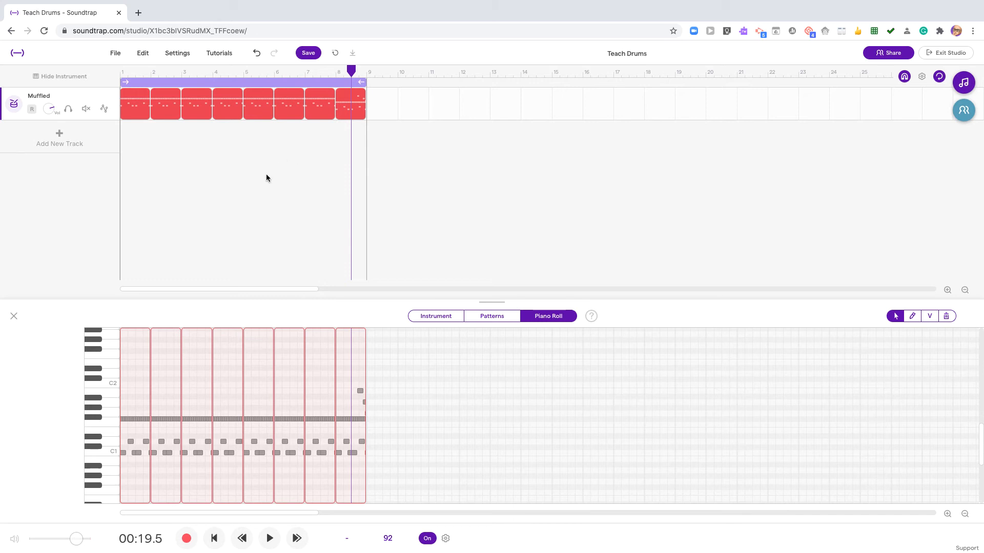
drag(355, 142, 253, 236)
click(253, 236)
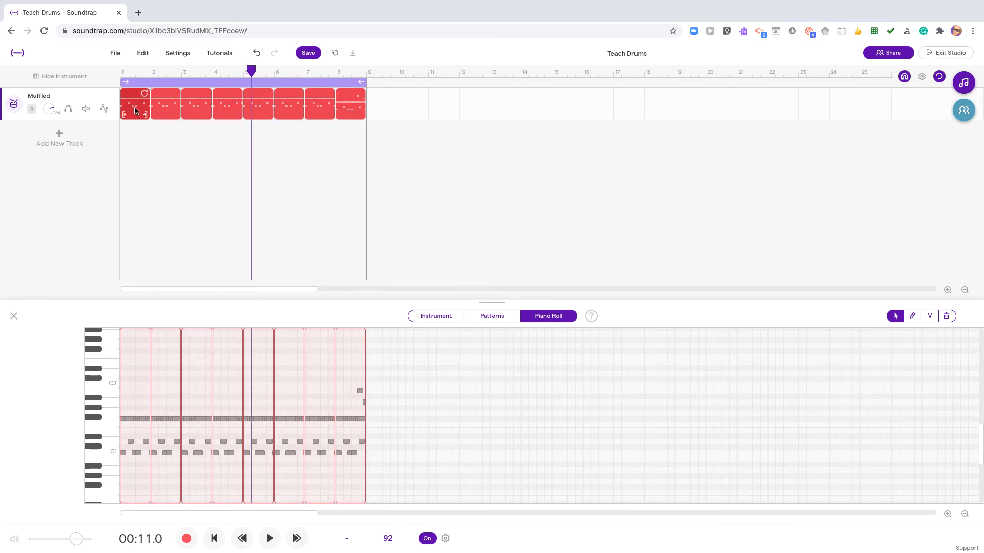
Copy the measure 1 region to measure 9 and set the loop region to cover only measure 9.
drag(136, 111, 383, 116)
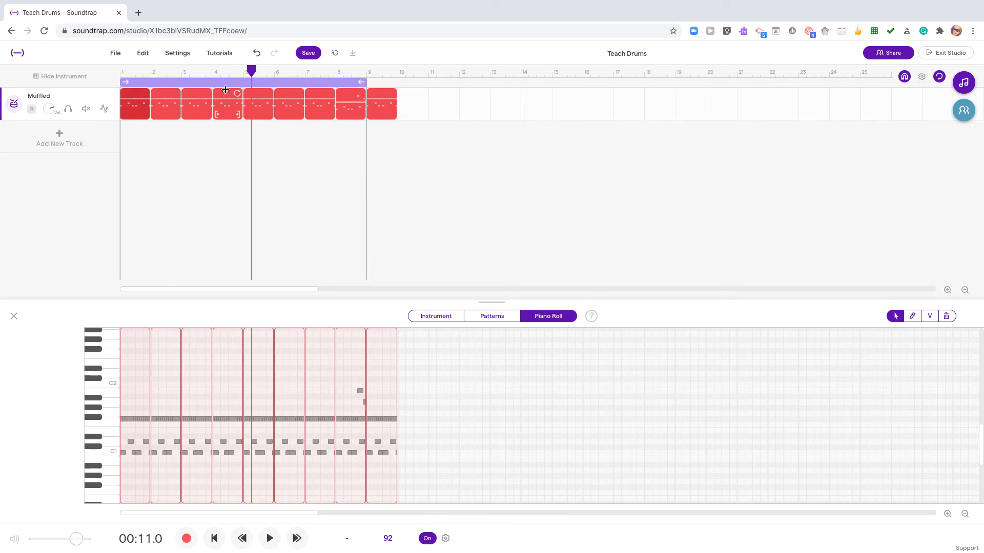
drag(181, 82, 418, 84)
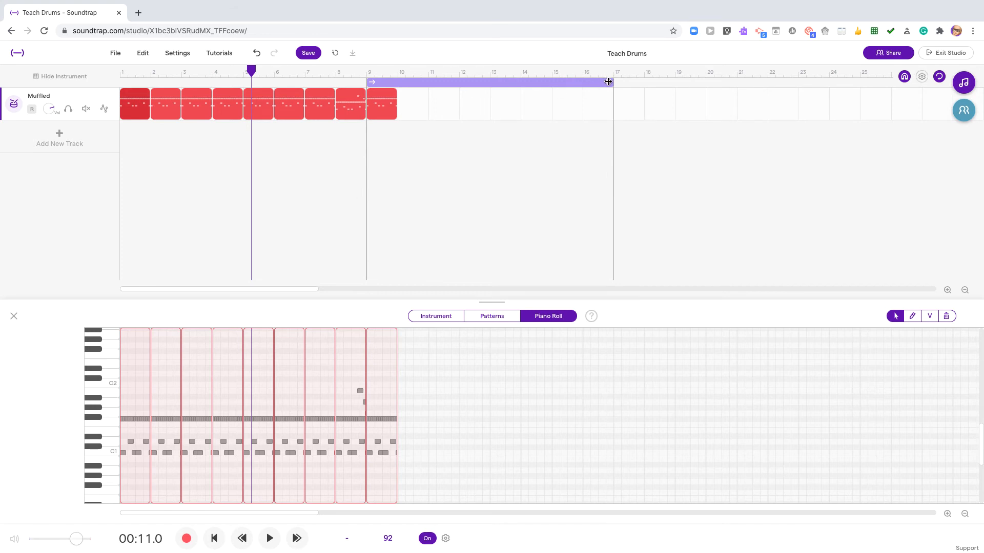
drag(608, 82, 398, 85)
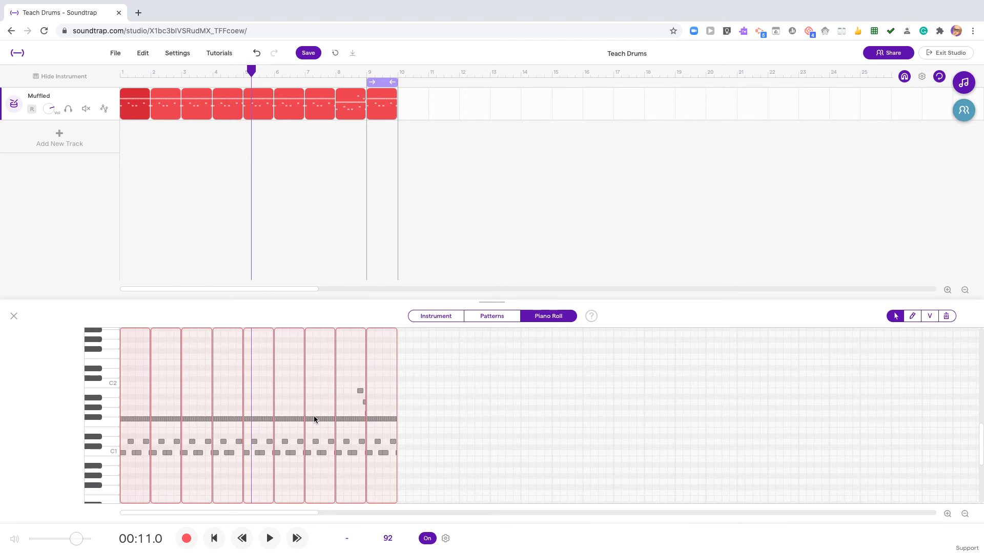
Audition the drum sounds on the piano roll keys between C1 and C3.
click(107, 453)
click(108, 444)
click(109, 431)
click(97, 447)
click(107, 432)
click(108, 421)
click(108, 412)
click(109, 403)
click(106, 388)
click(109, 374)
click(109, 366)
click(110, 357)
click(109, 352)
click(109, 345)
scroll(110, 349, up, 3)
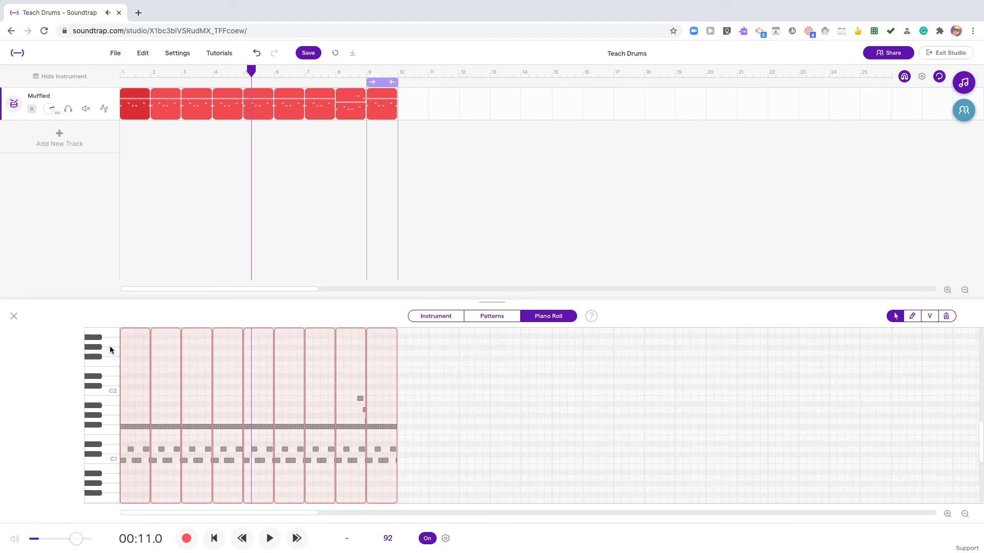
click(108, 365)
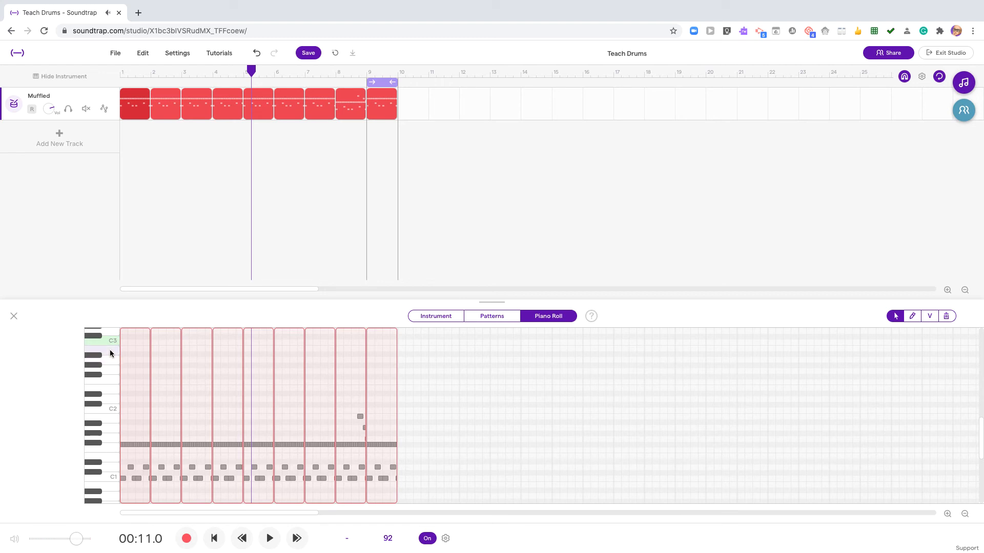
click(110, 372)
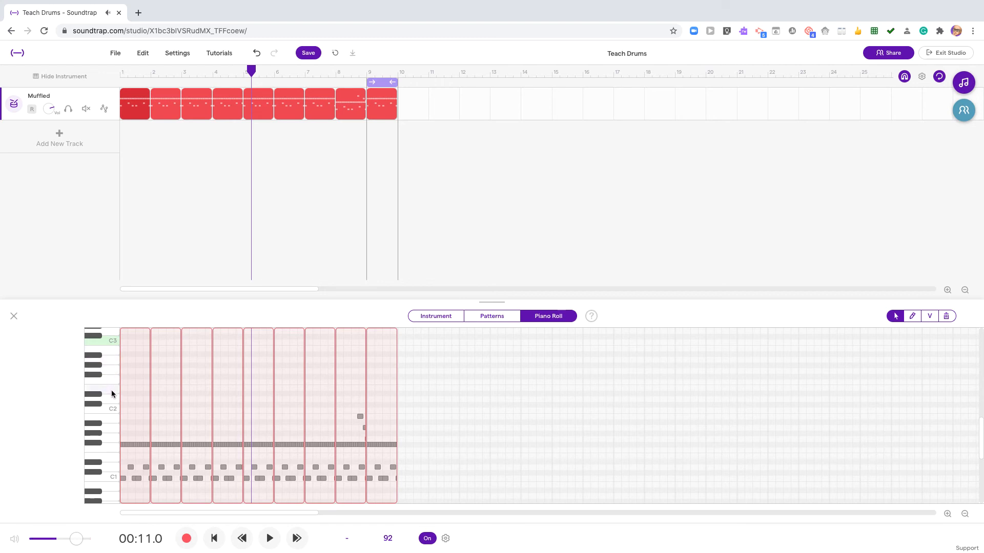
click(110, 409)
click(110, 431)
click(111, 466)
Audition the C#1 and D#1 keys several times to compare their drum sounds.
click(97, 472)
click(96, 472)
click(97, 464)
click(96, 464)
click(97, 464)
click(96, 464)
click(96, 464)
Delete all the repeated F#1 hi-hat notes from measure 9.
click(389, 452)
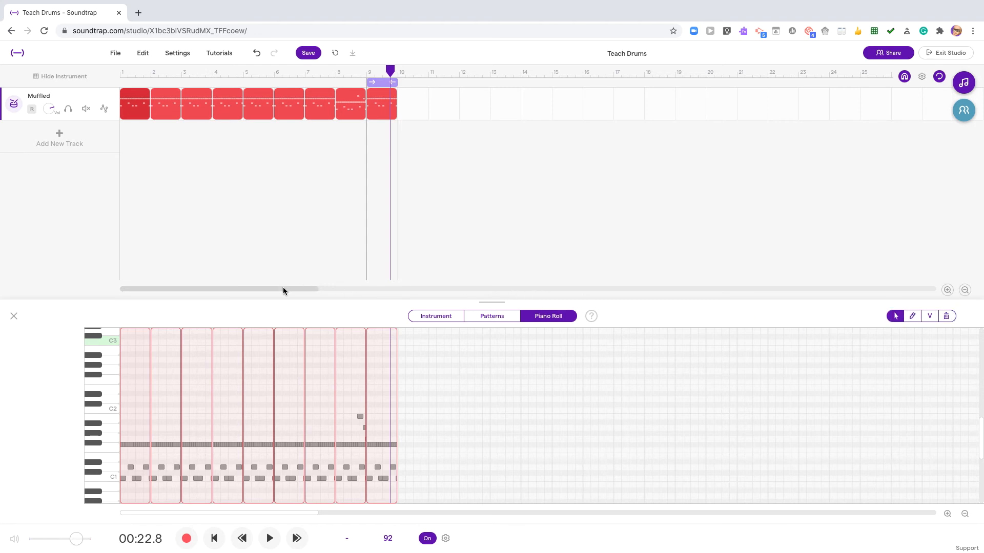
drag(283, 287, 312, 294)
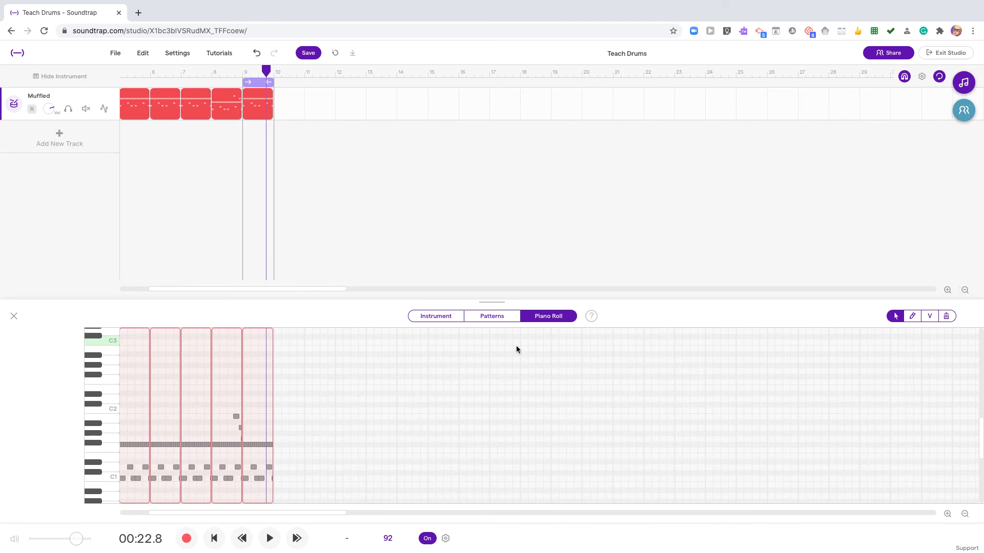
click(948, 291)
click(948, 291)
click(948, 291)
click(948, 291)
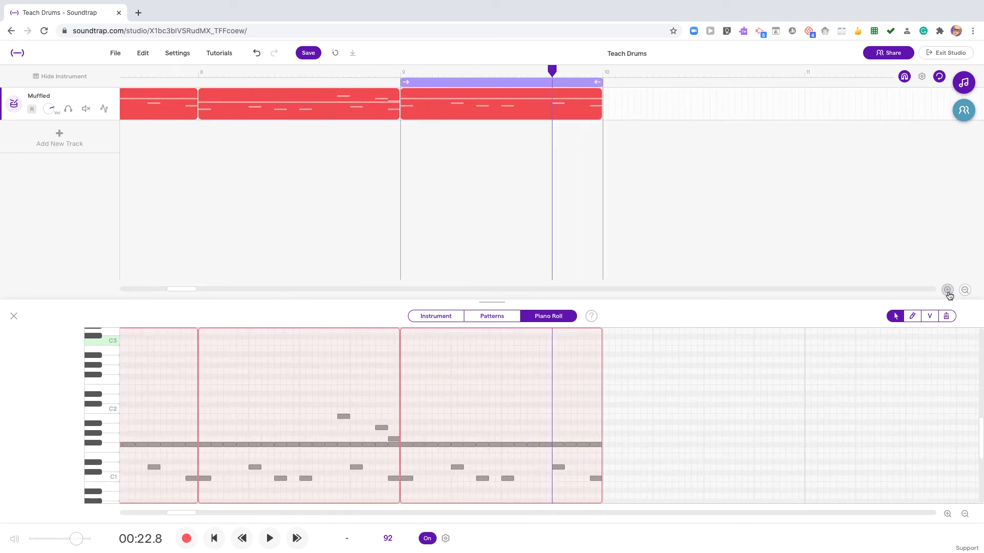
click(948, 291)
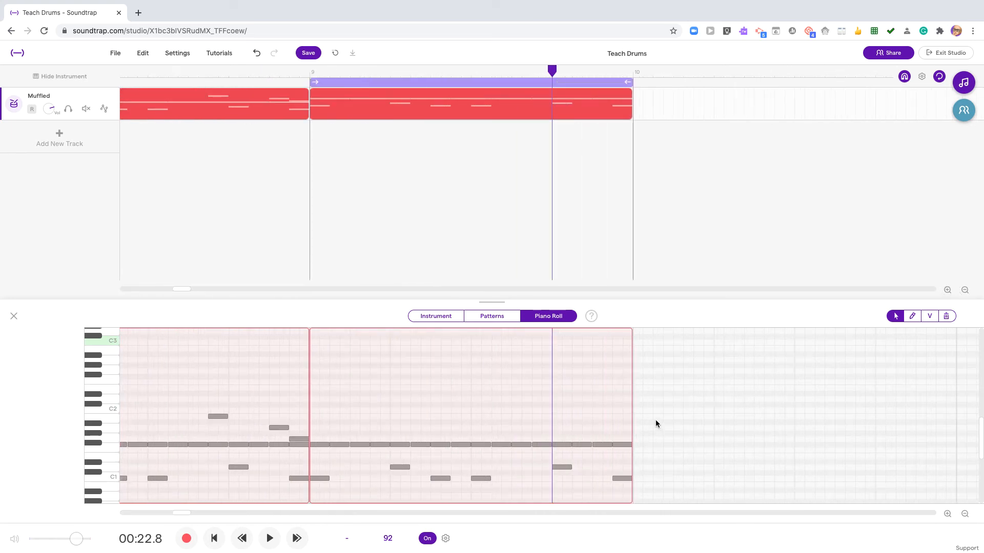
click(610, 452)
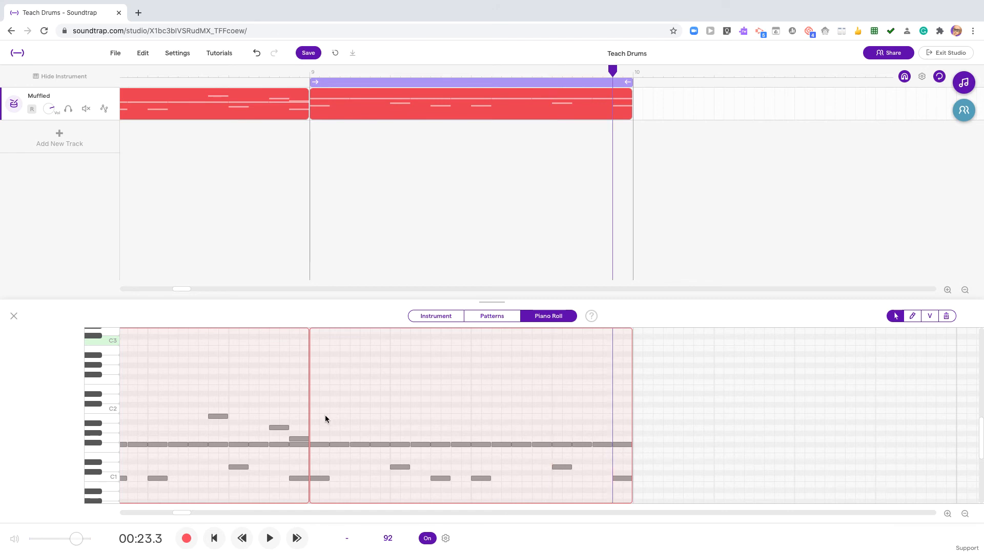
drag(319, 426, 632, 461)
key(Delete)
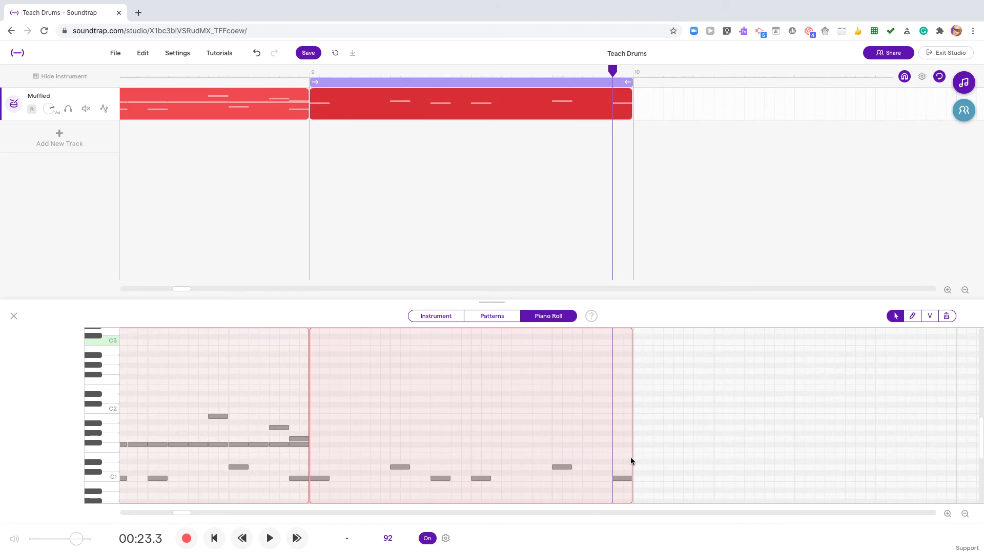
Audition the drum sounds on the piano roll keys from about A1 up to F#2.
click(115, 429)
click(106, 419)
click(104, 407)
click(111, 394)
click(111, 374)
click(111, 379)
Draw eight evenly spaced Gb2 notes, one on each eighth note of measure 9, and play the loop.
click(315, 376)
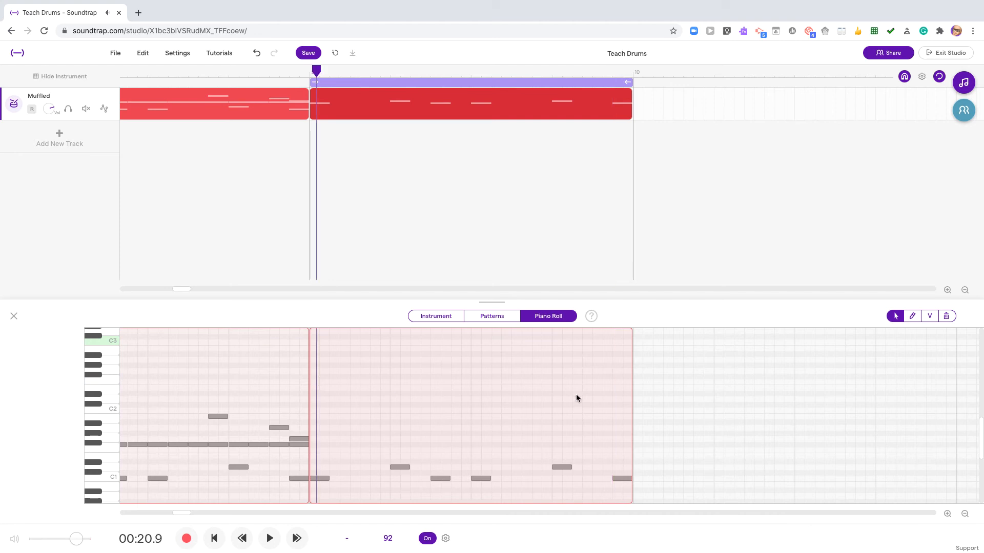
click(912, 316)
click(316, 375)
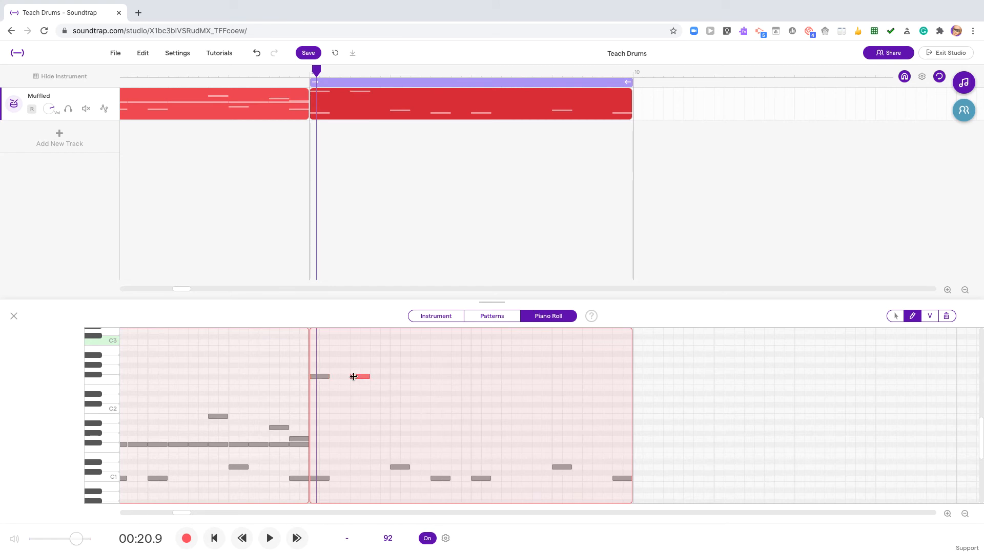
click(399, 377)
click(476, 375)
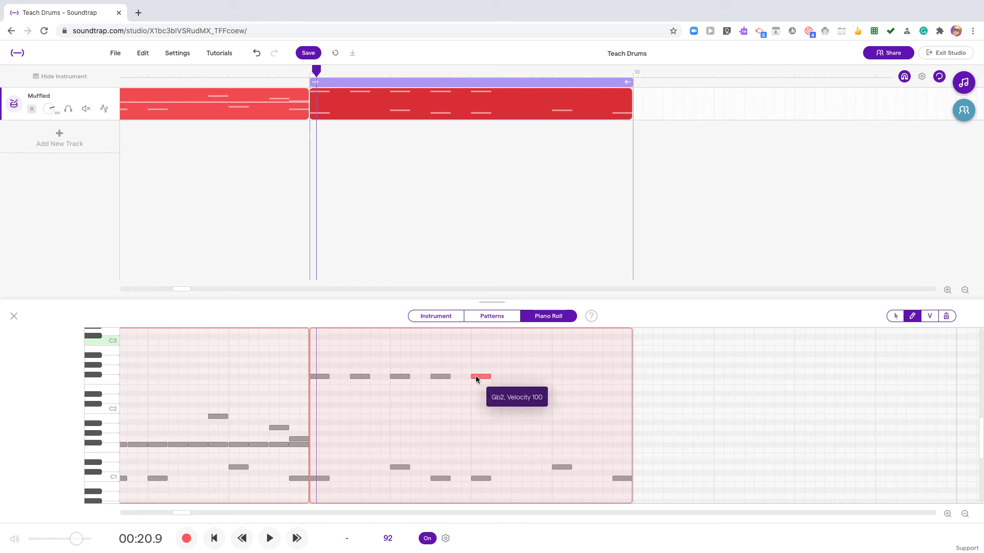
click(518, 376)
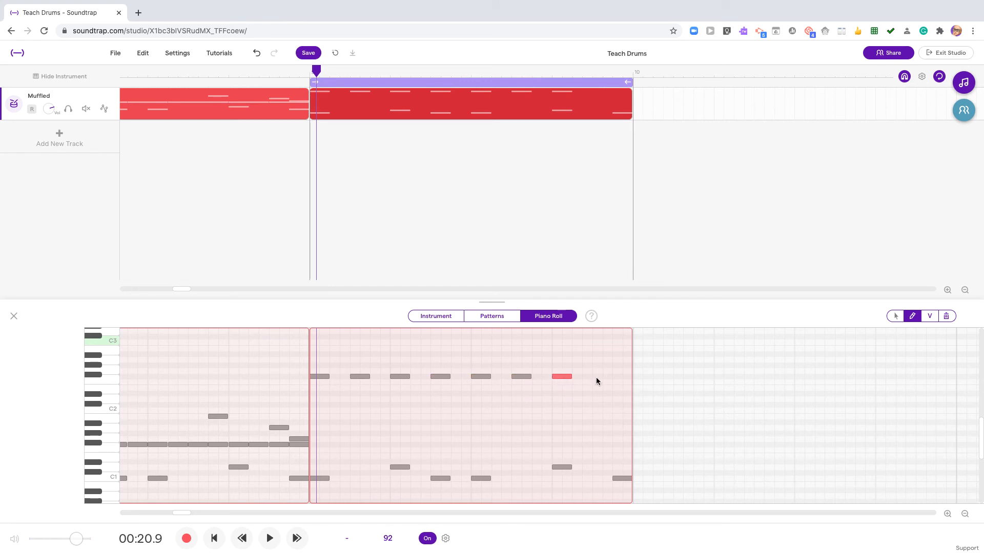
key(space)
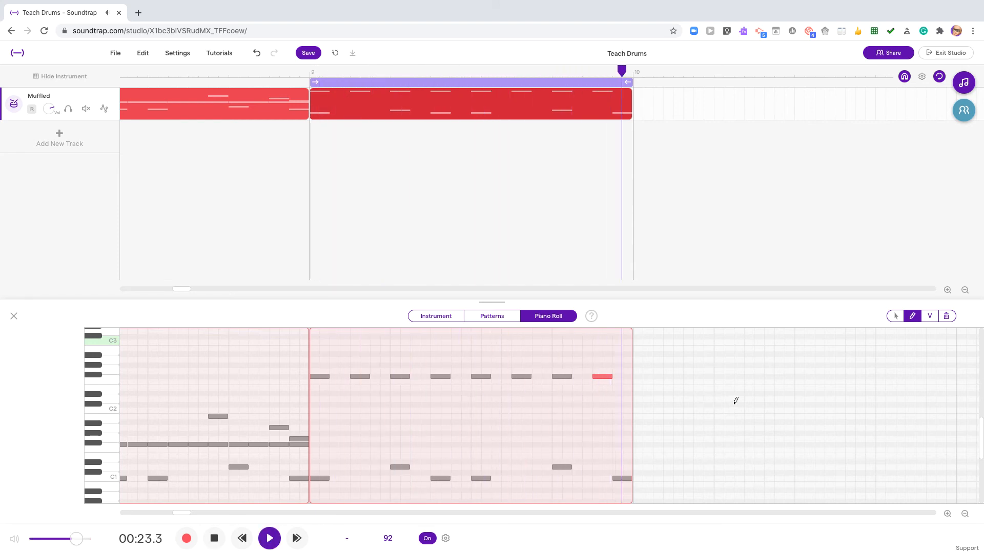
key(space)
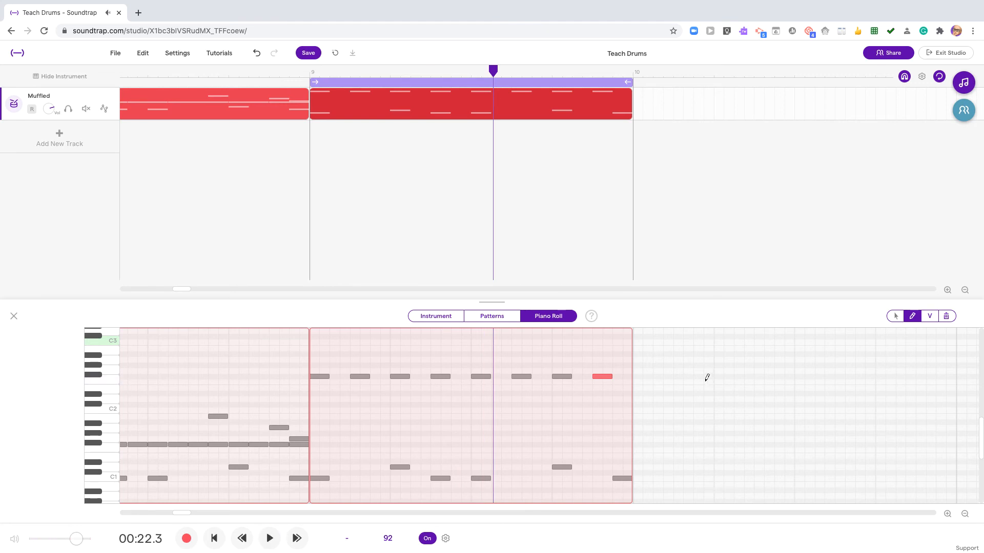
Move the whole row of Gb2 notes in measure 9 down to F2 and delete the second one during playback.
click(894, 316)
click(620, 362)
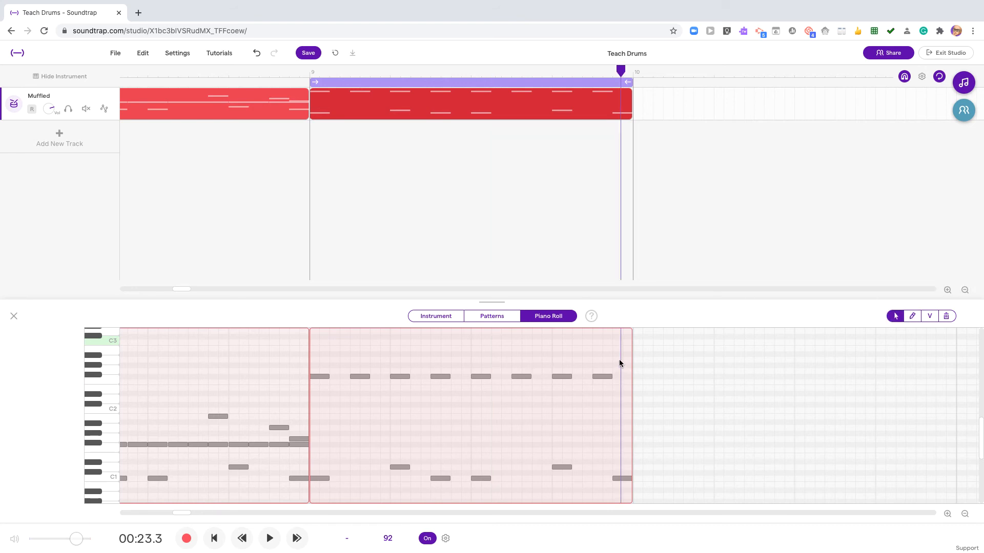
drag(619, 357, 318, 382)
key(space)
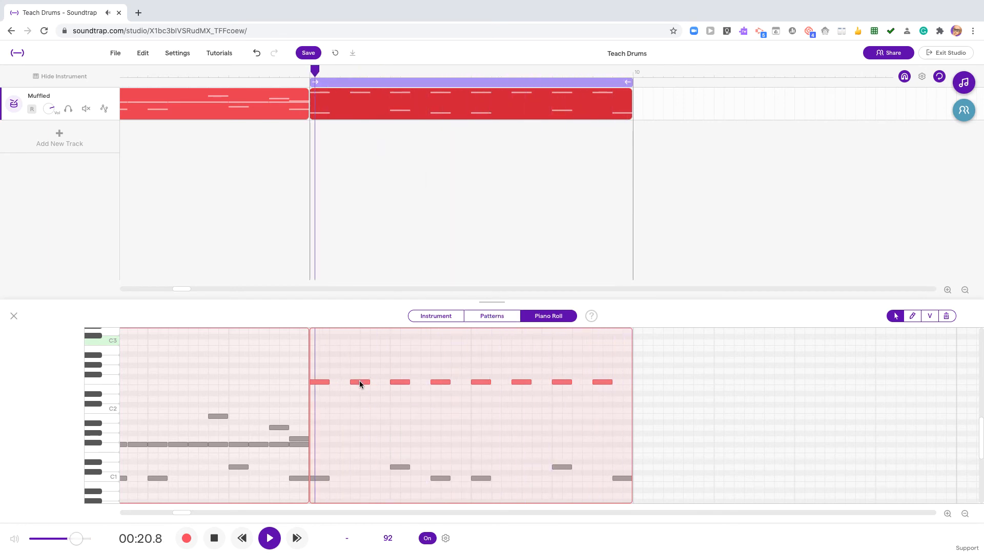
click(387, 435)
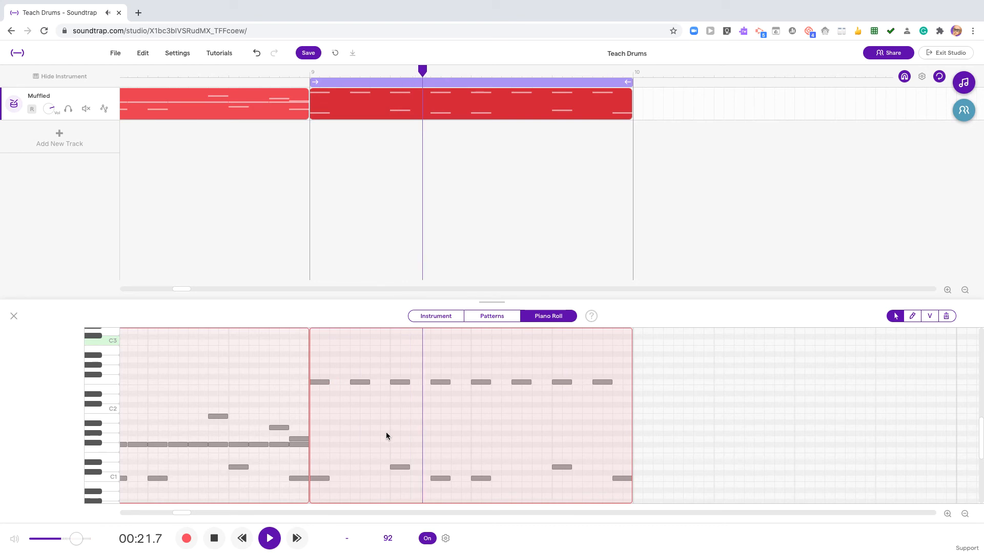
click(361, 382)
key(Delete)
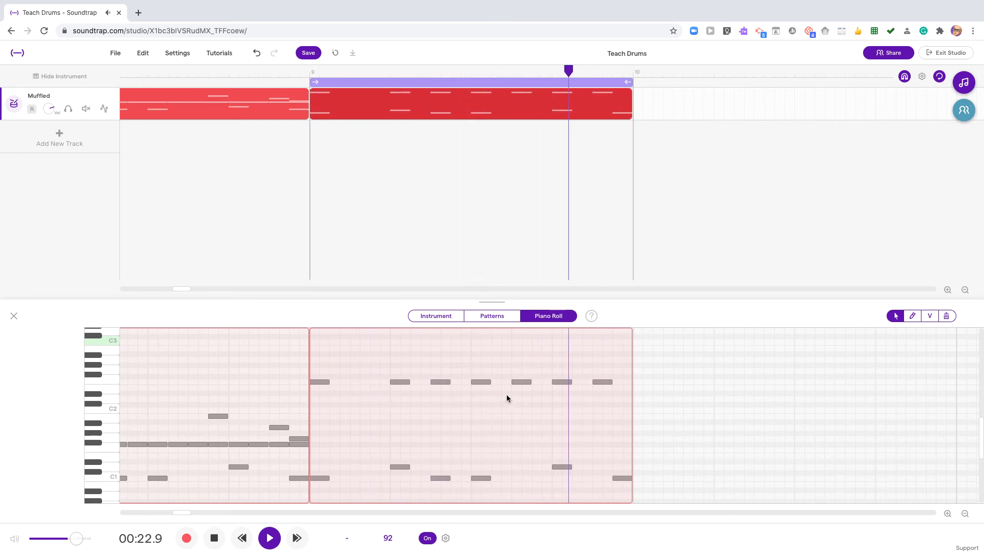
Try measure 9 without the F2 note on the second half of beat 3, and undo the deletion.
click(525, 383)
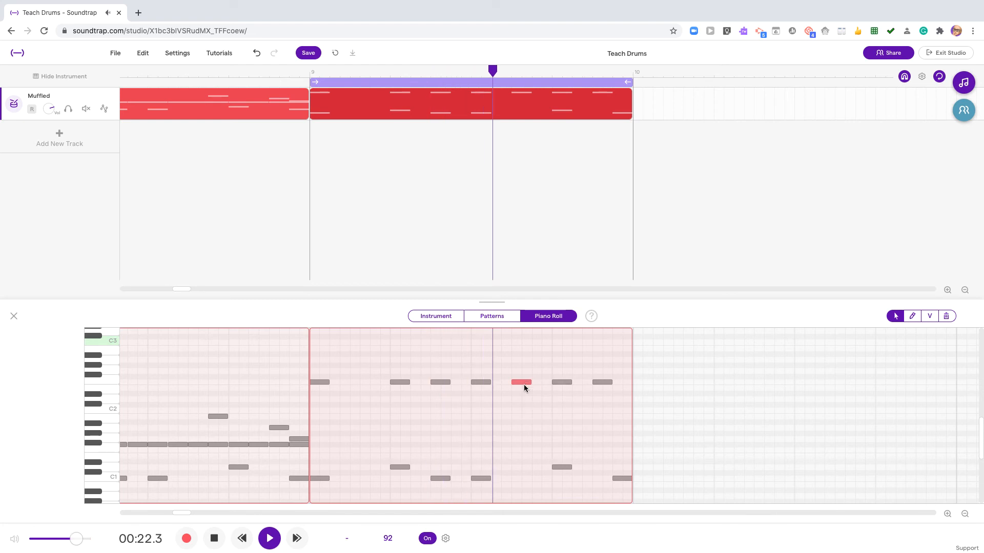
key(Delete)
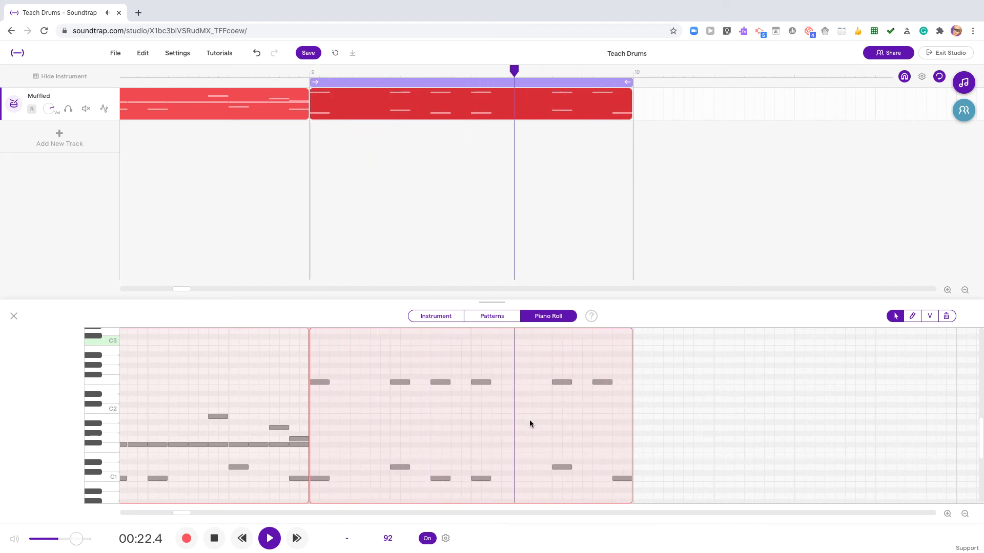
key(ctrl+z)
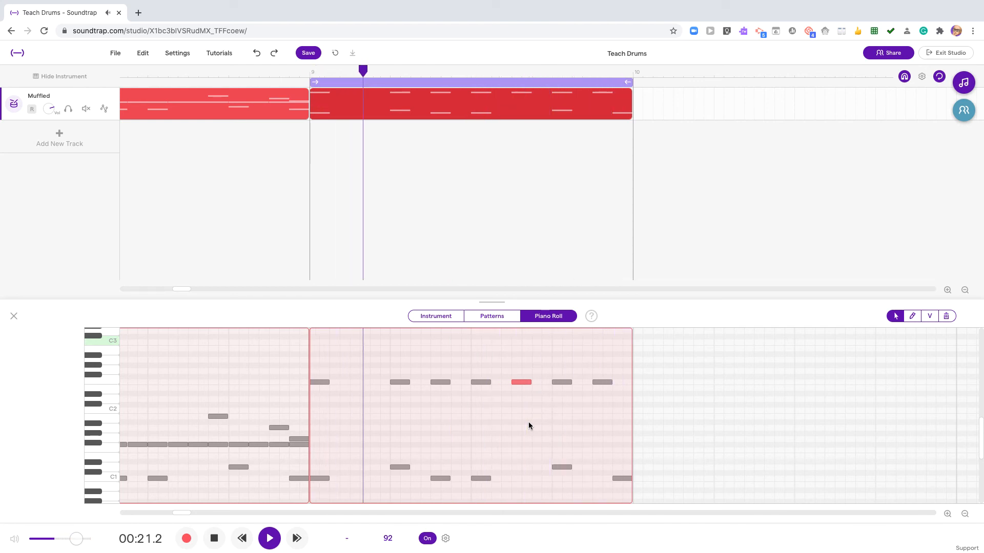
Accent the first F2 note in measure 9 and soften the others by velocity, with the second half of beat 2 at 72.
click(930, 316)
drag(324, 381, 327, 365)
drag(399, 382, 563, 383)
click(599, 382)
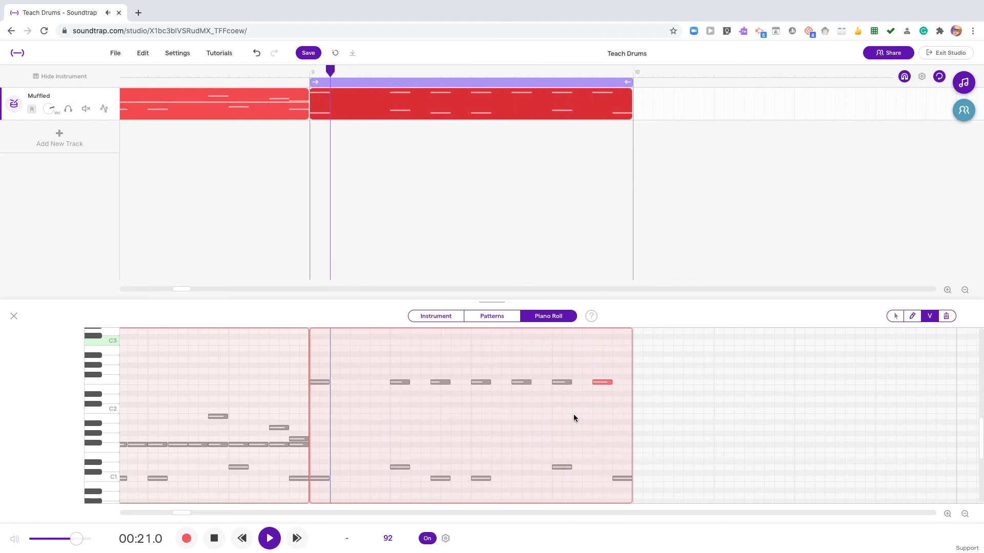
click(441, 382)
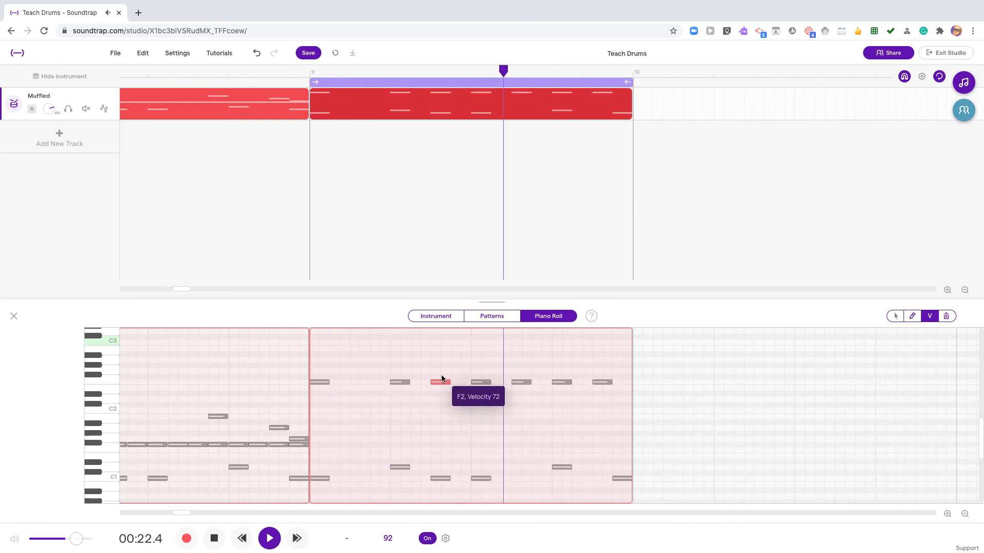
click(480, 382)
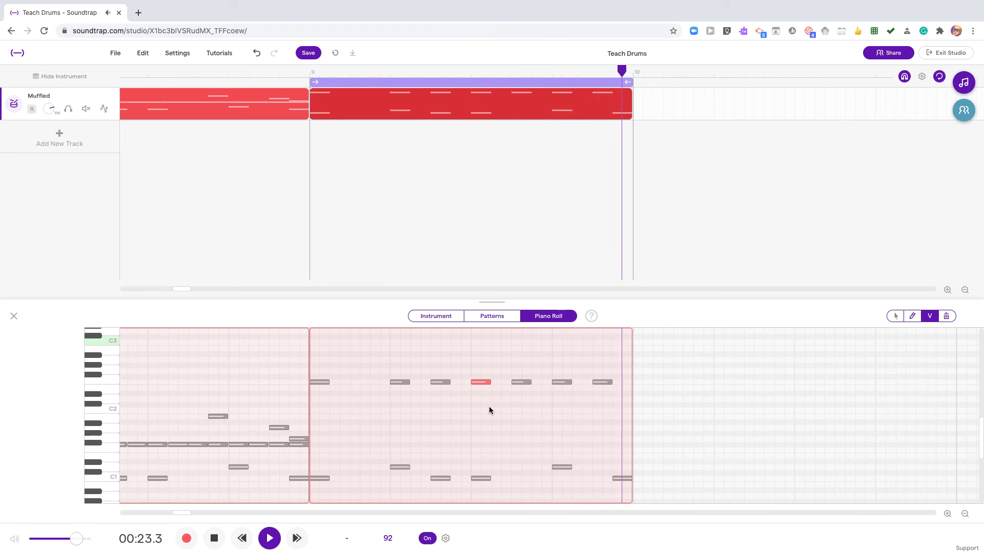
key(space)
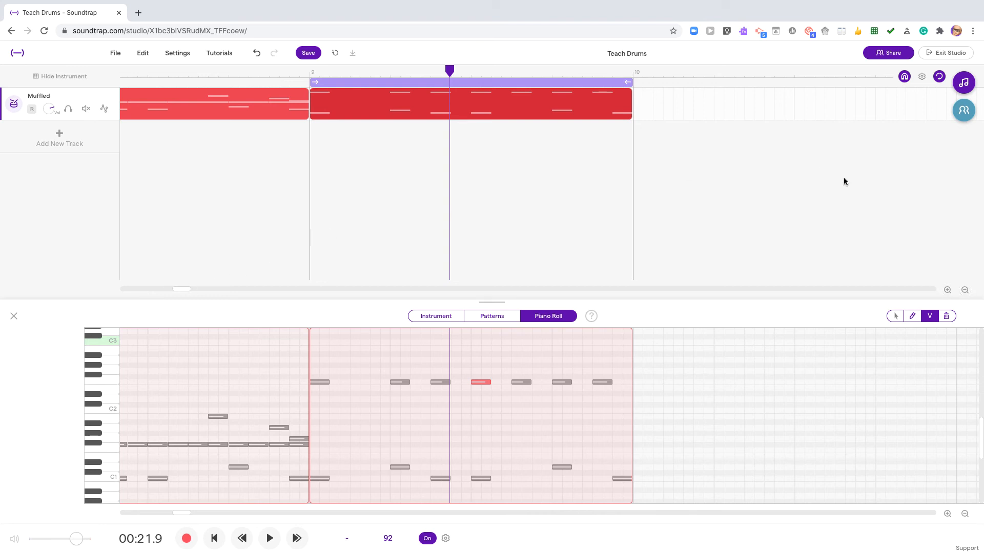
Copy the measure 9 region repeatedly to fill measures 10 through 16.
click(964, 290)
click(965, 290)
click(965, 290)
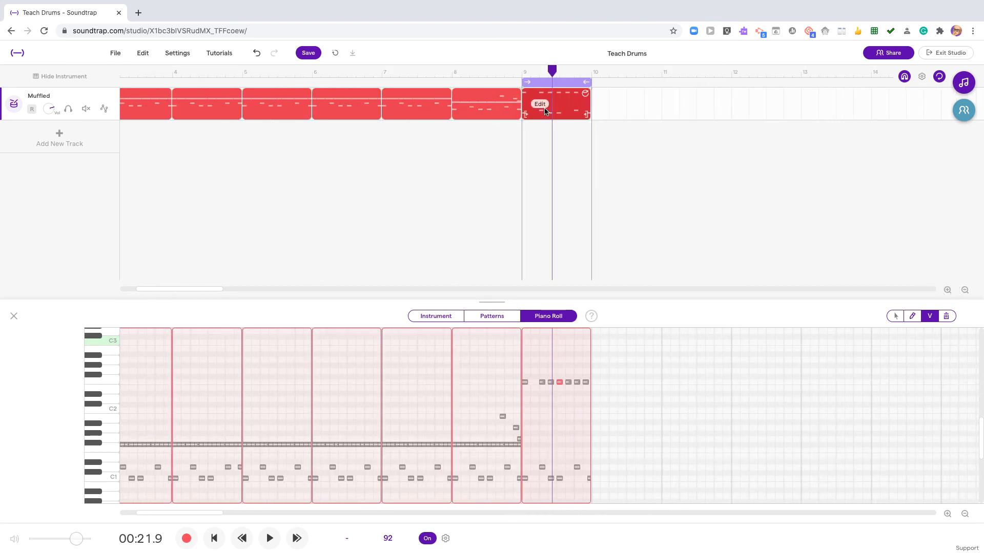
click(617, 111)
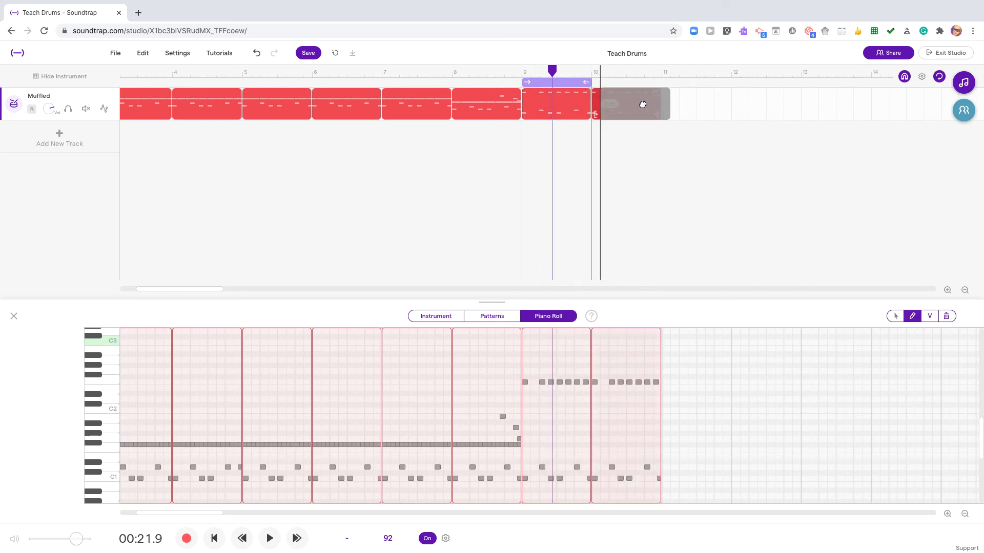
click(692, 100)
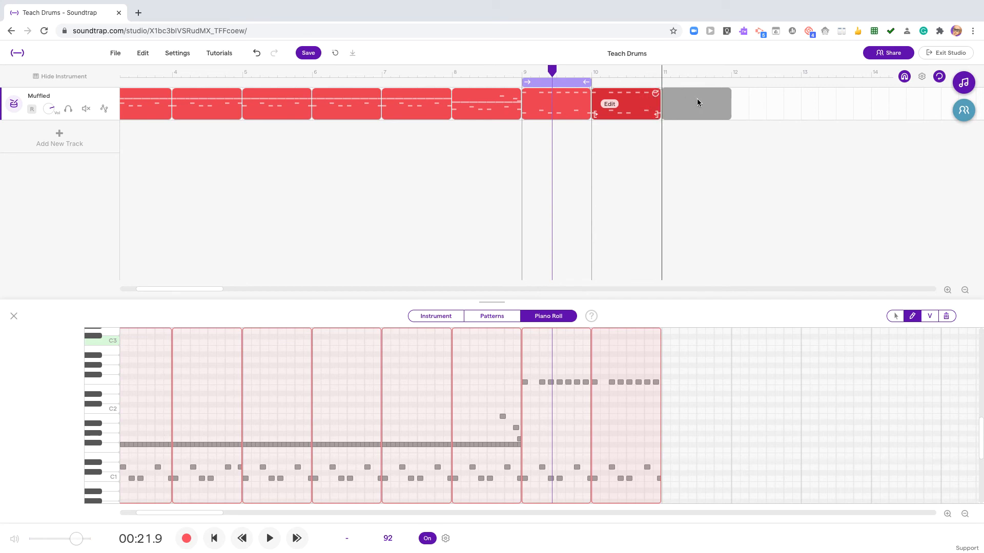
drag(689, 102, 821, 107)
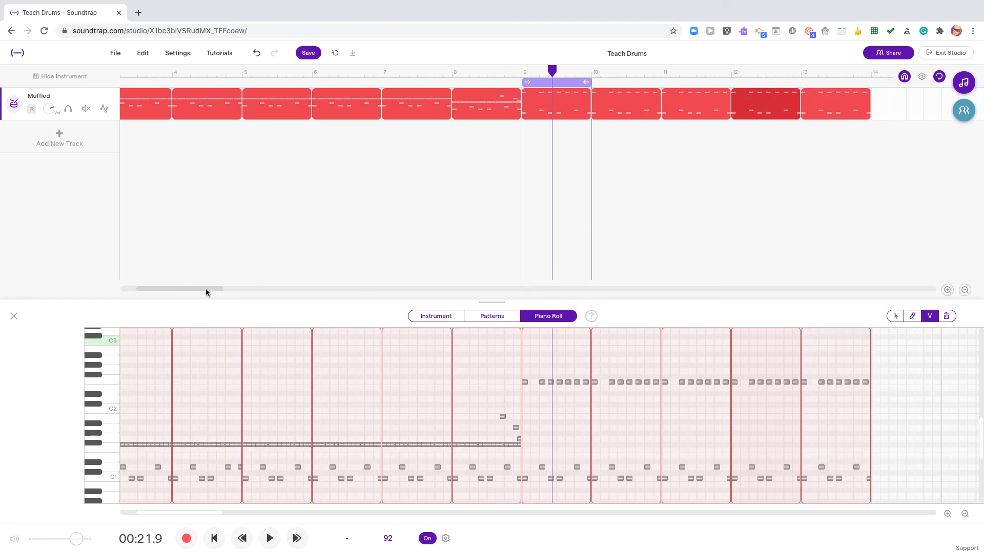
drag(205, 289, 239, 290)
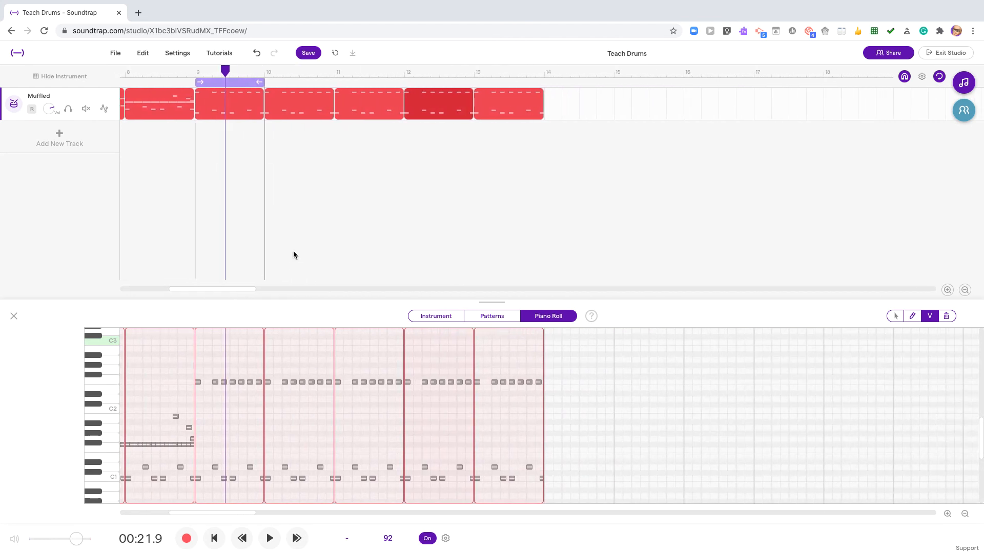
mouse_move(505, 110)
drag(538, 93, 715, 102)
key(v)
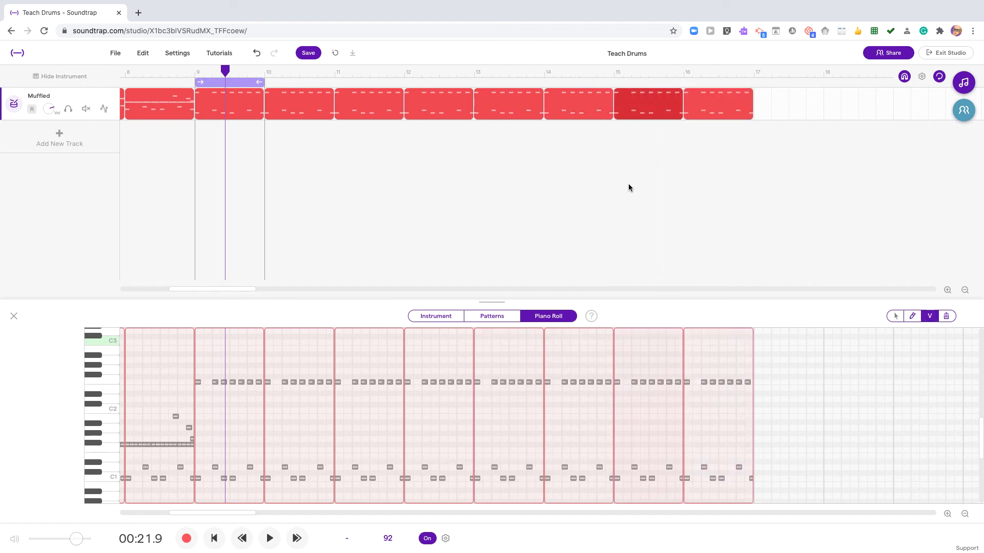
Extend the loop region to cover measures 9 through 16 and play the repeated beat.
click(629, 184)
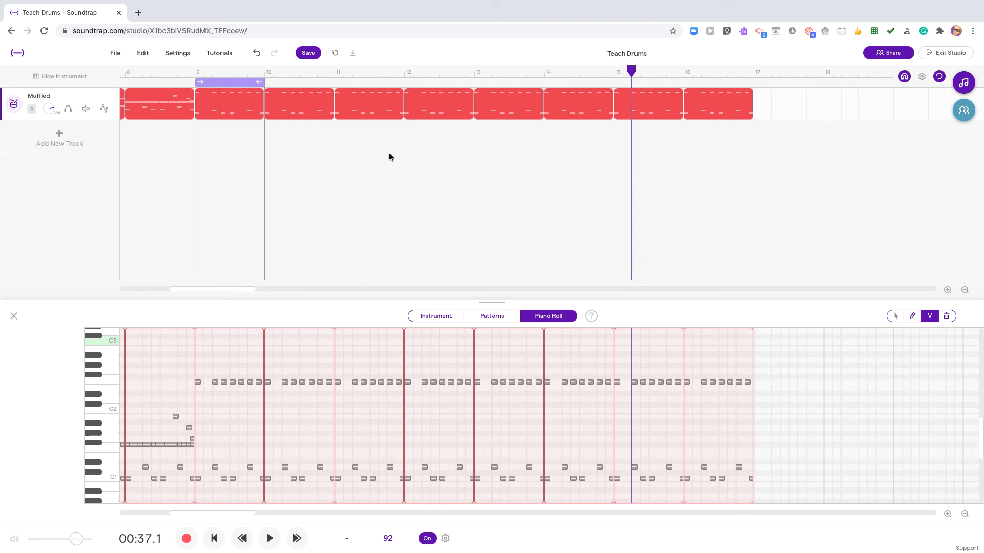
drag(260, 82, 753, 92)
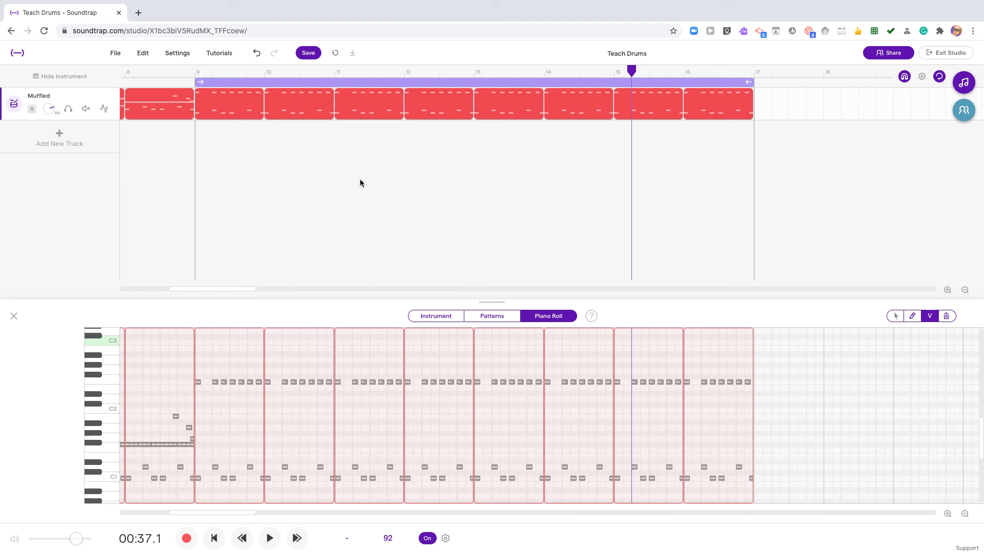
key(space)
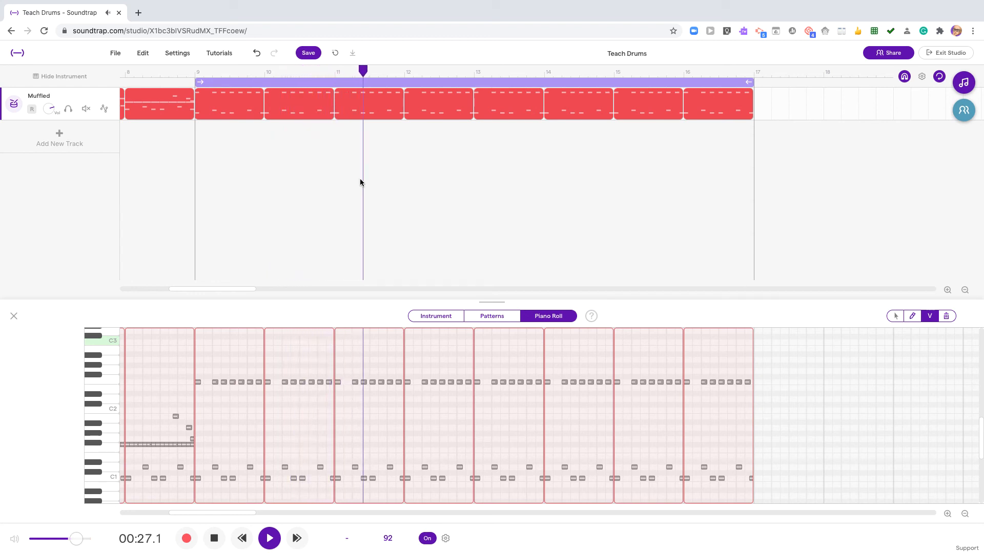
key(space)
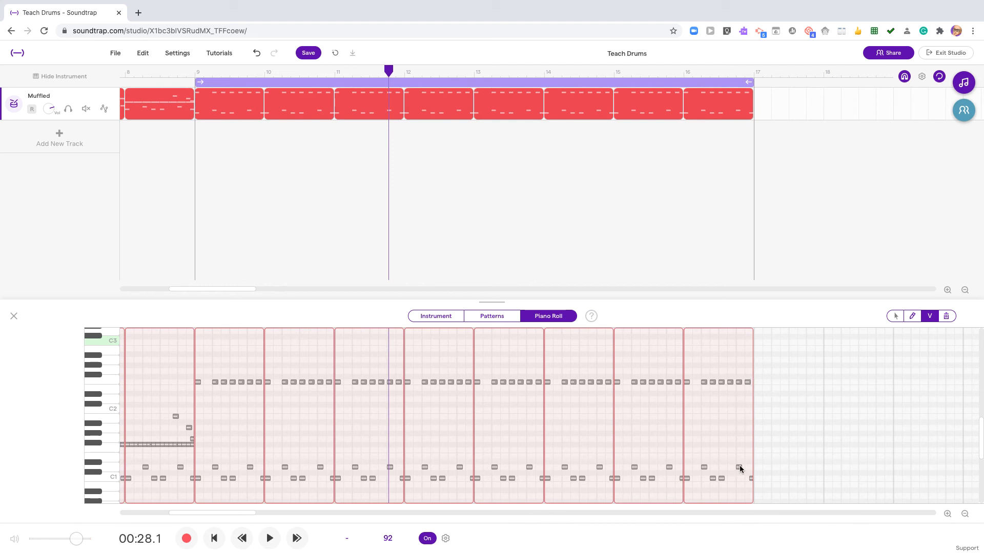
Make a fill at the end of measure 16 by replacing its last two F2 notes with extra D1 notes, and play it.
click(738, 468)
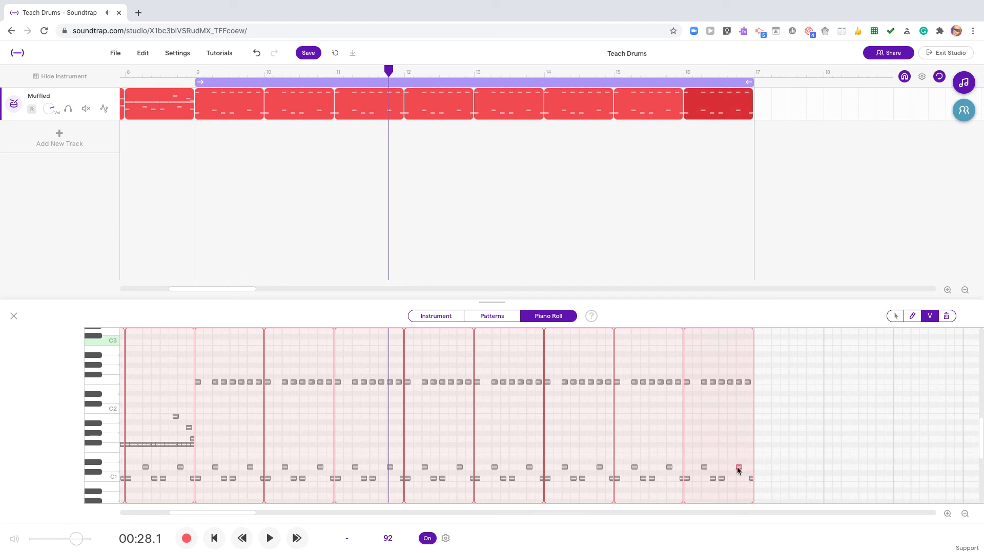
click(754, 380)
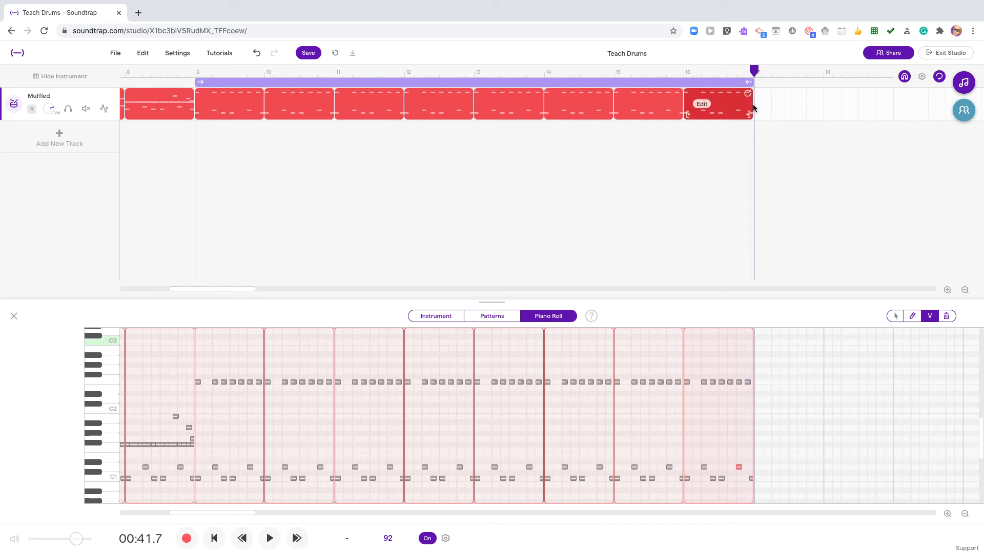
click(740, 383)
click(748, 470)
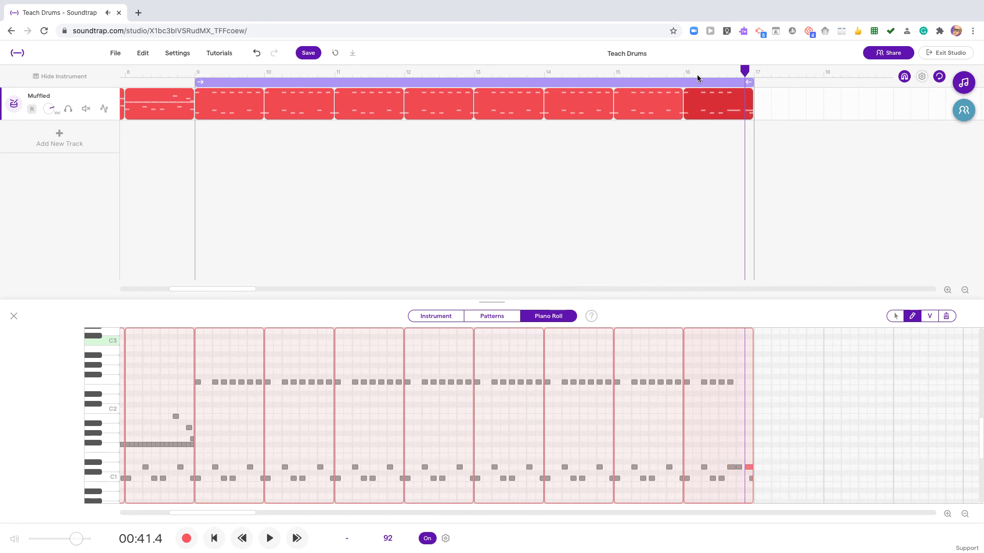
click(677, 71)
key(space)
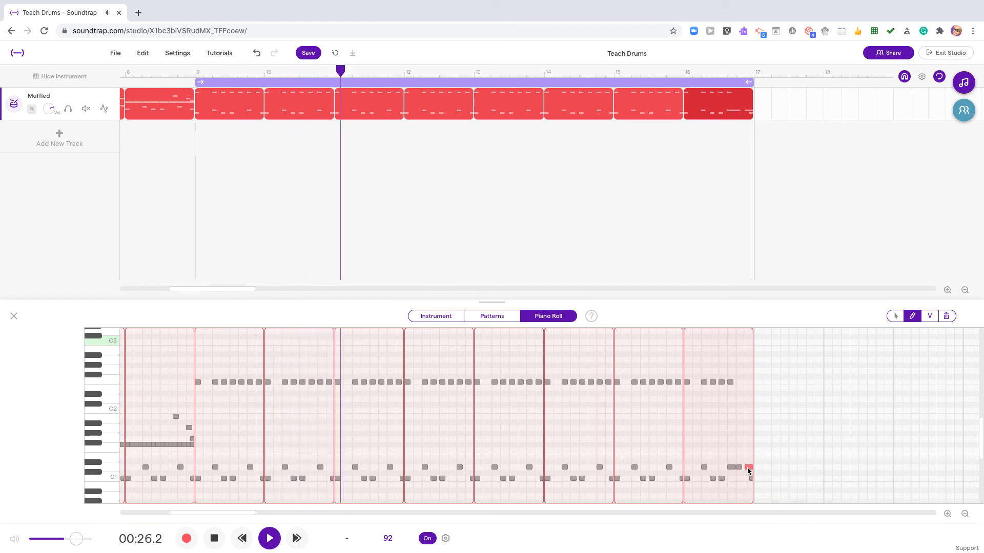
key(space)
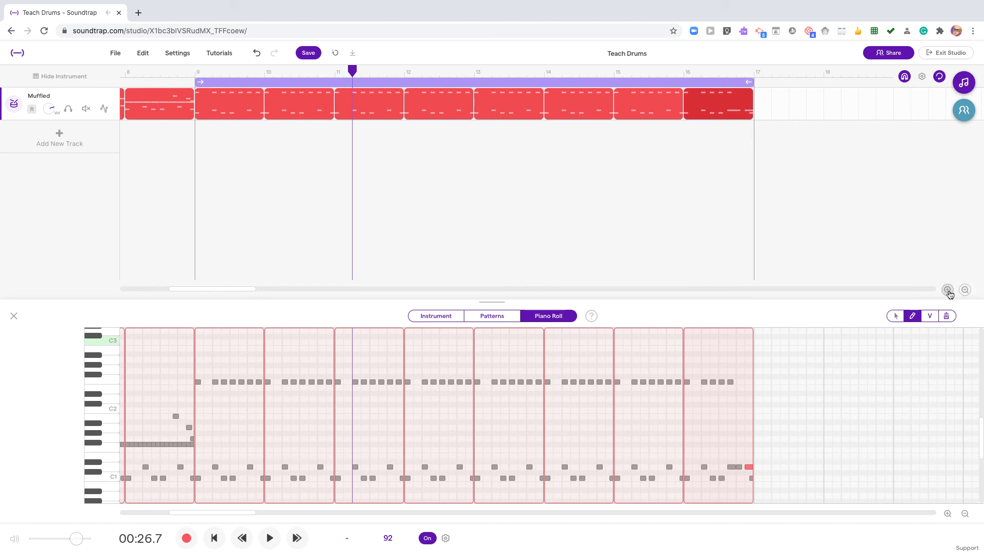
Reposition the last two D1 notes of measure 16 about a thirty-second note earlier, keeping them back to back.
click(948, 291)
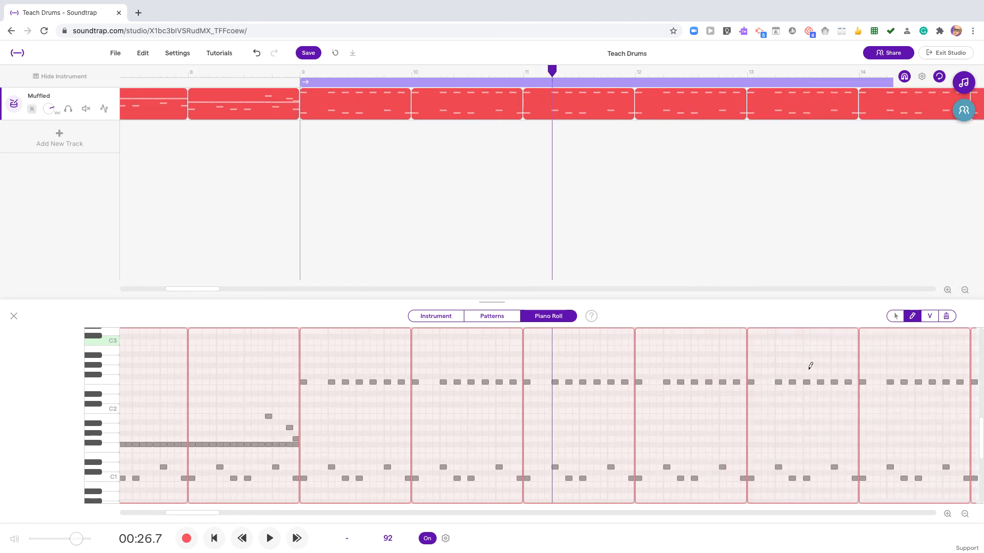
click(948, 290)
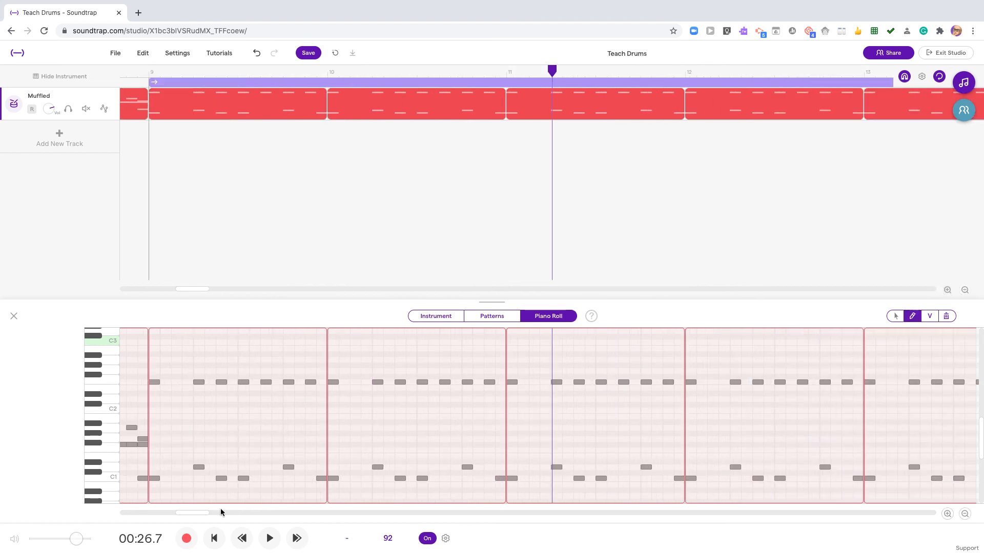
drag(200, 509, 236, 516)
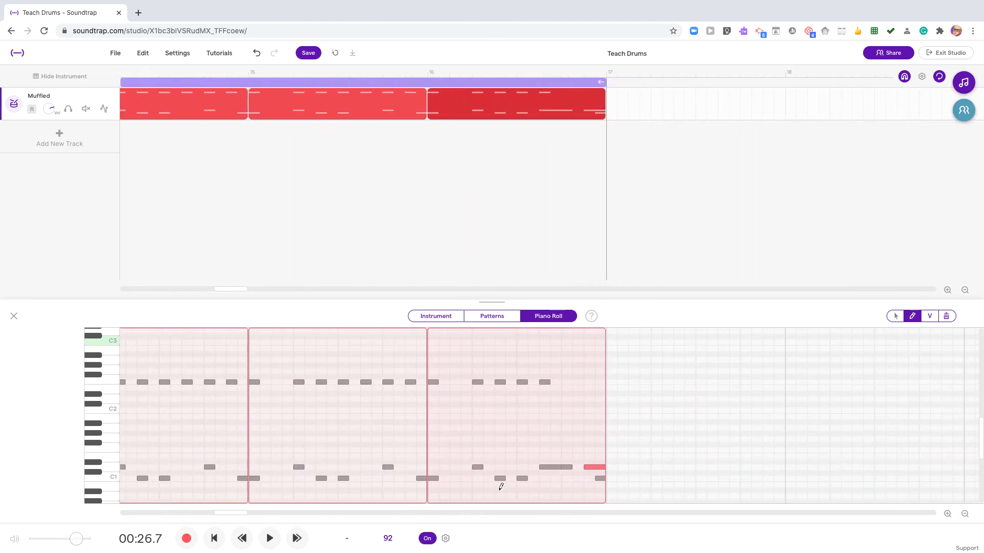
click(585, 468)
click(595, 468)
click(948, 291)
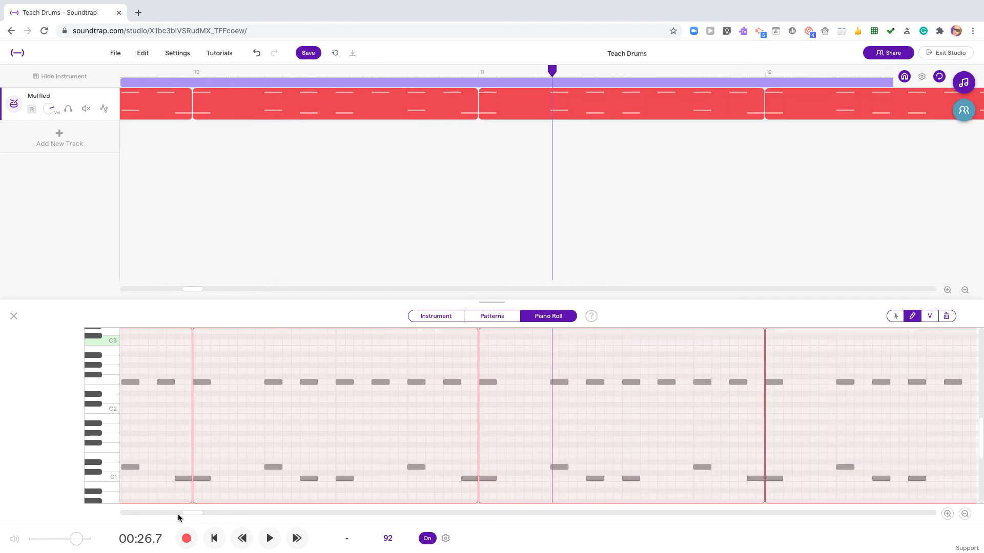
drag(190, 514, 229, 515)
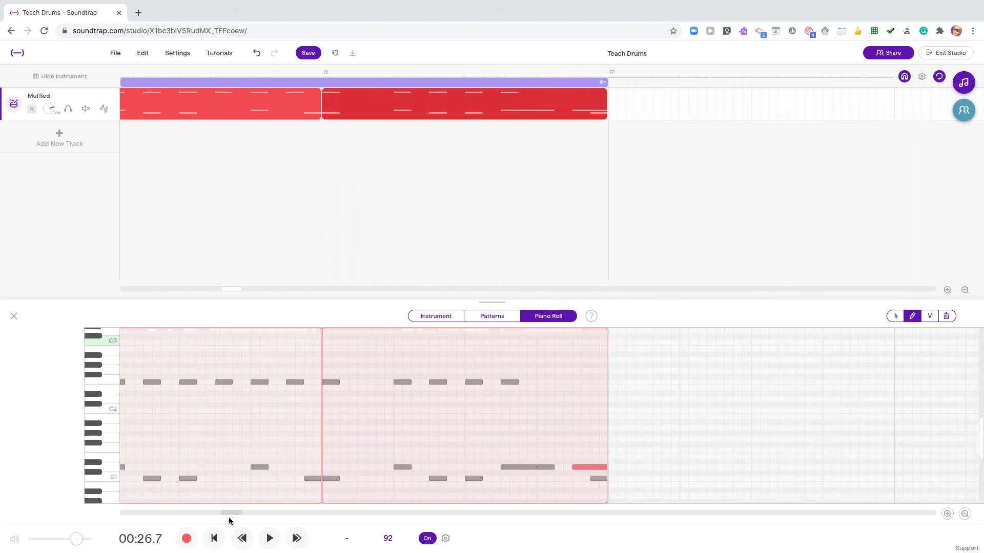
click(546, 470)
drag(596, 467, 600, 467)
click(567, 467)
drag(594, 467, 582, 467)
Play the adjusted fill from just before measure 16 through the loop's return to measure 9.
click(317, 72)
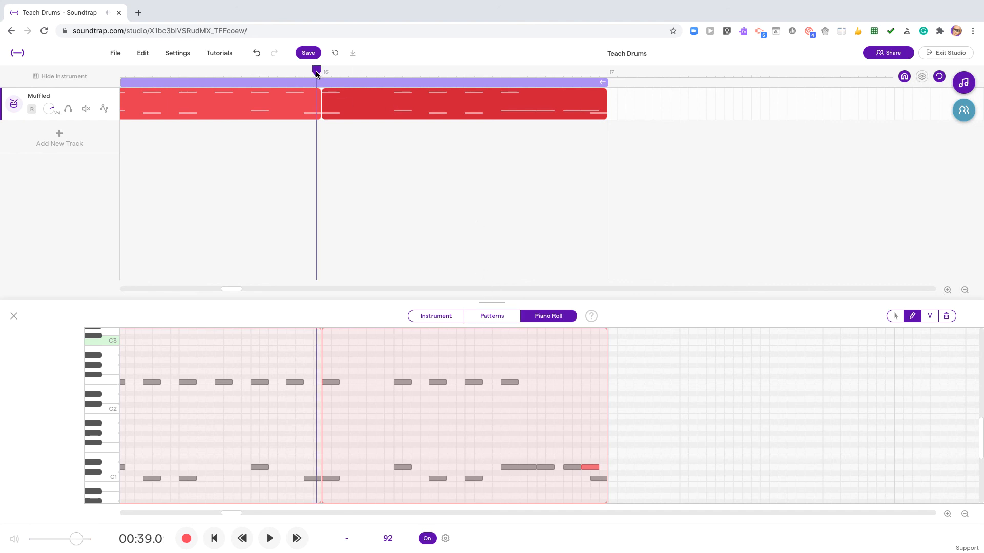
key(space)
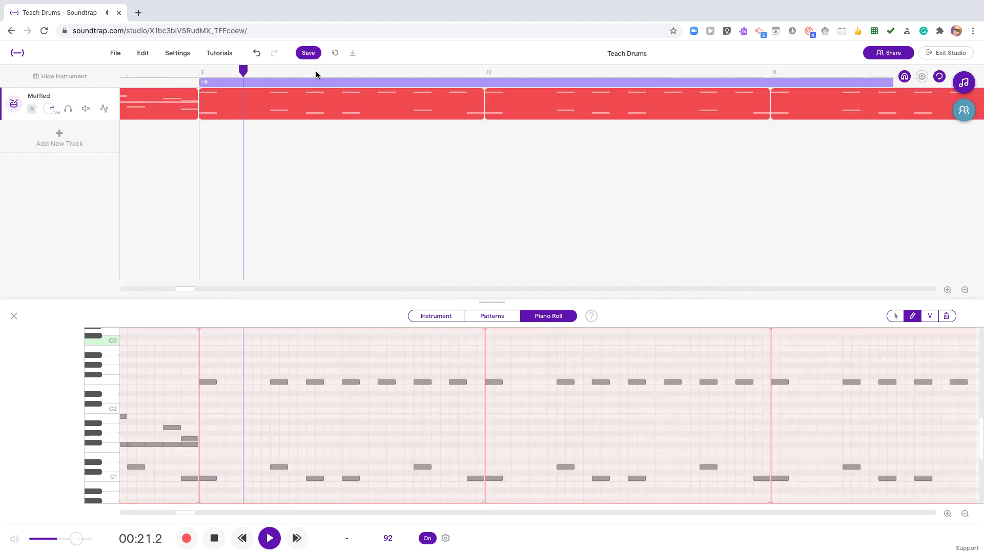
key(space)
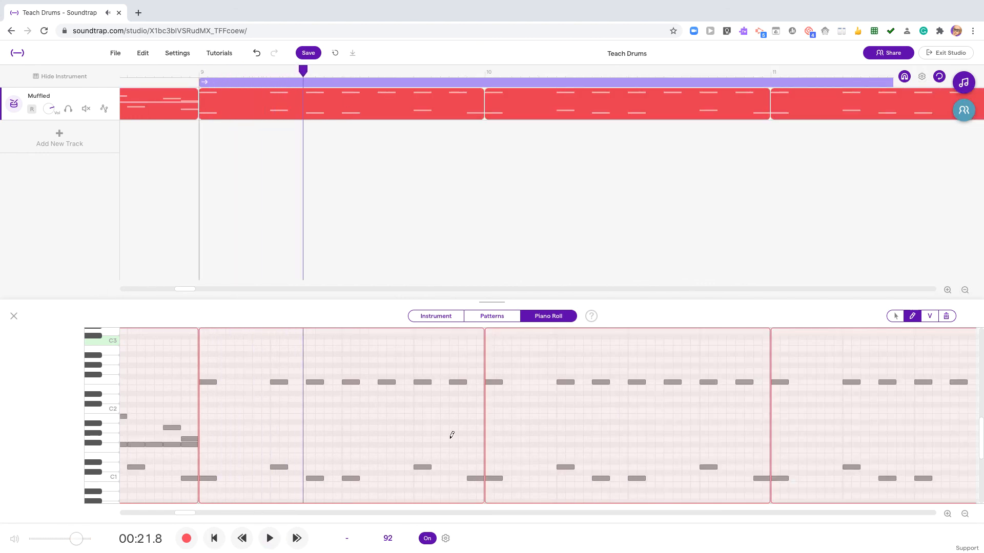
Select the last two D1 notes of measure 16 and quantize them to 1/16 swing with the default swing amount.
drag(176, 512, 222, 512)
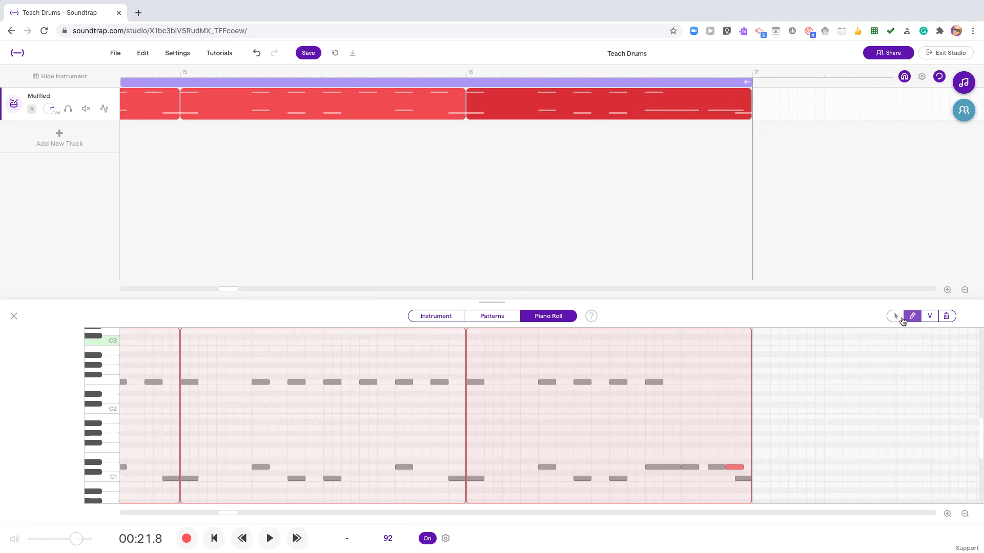
click(900, 317)
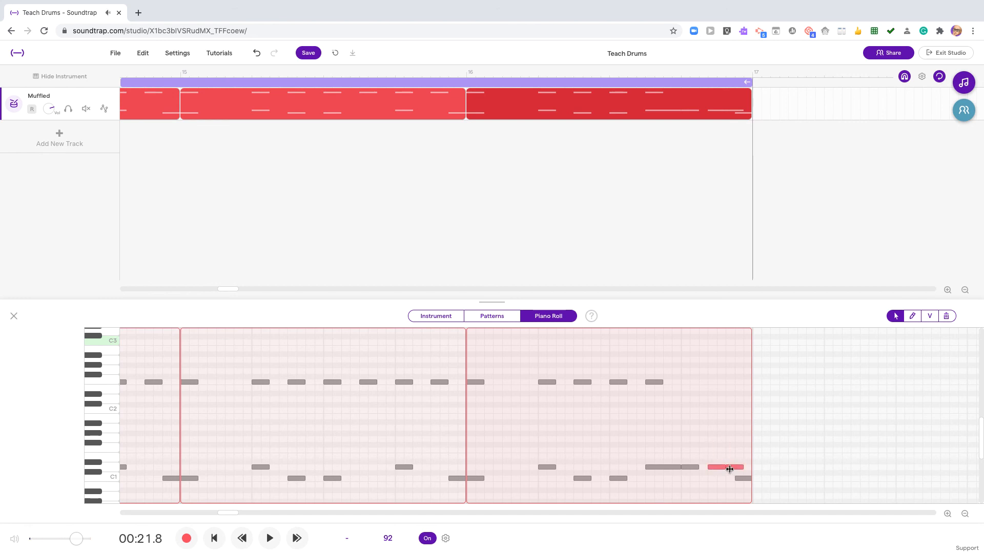
scroll(733, 383, up, 3)
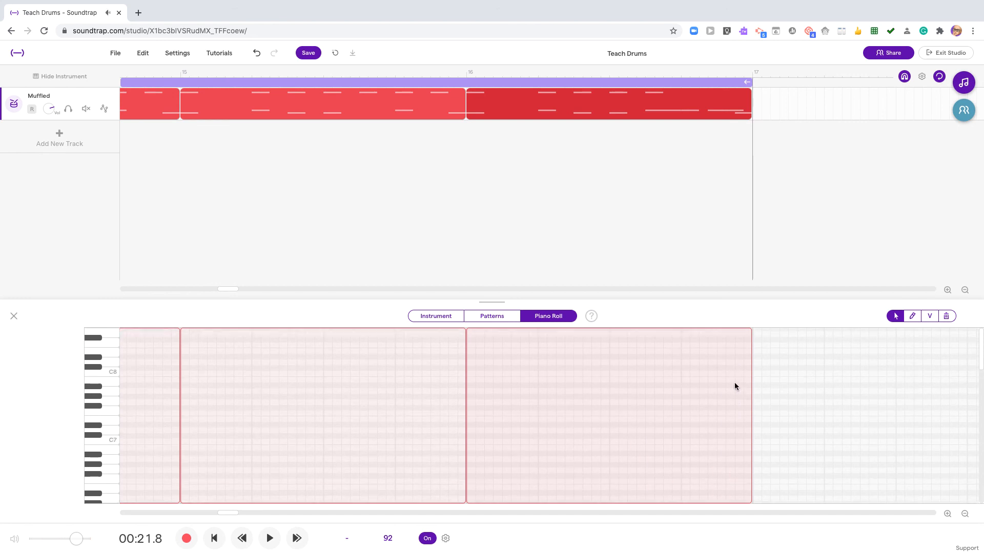
scroll(735, 386, down, 3)
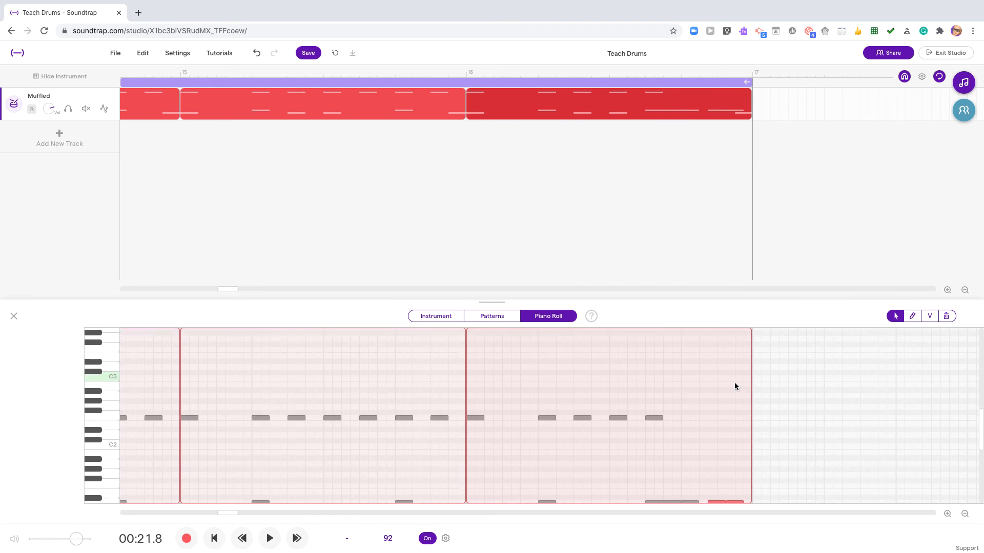
click(146, 55)
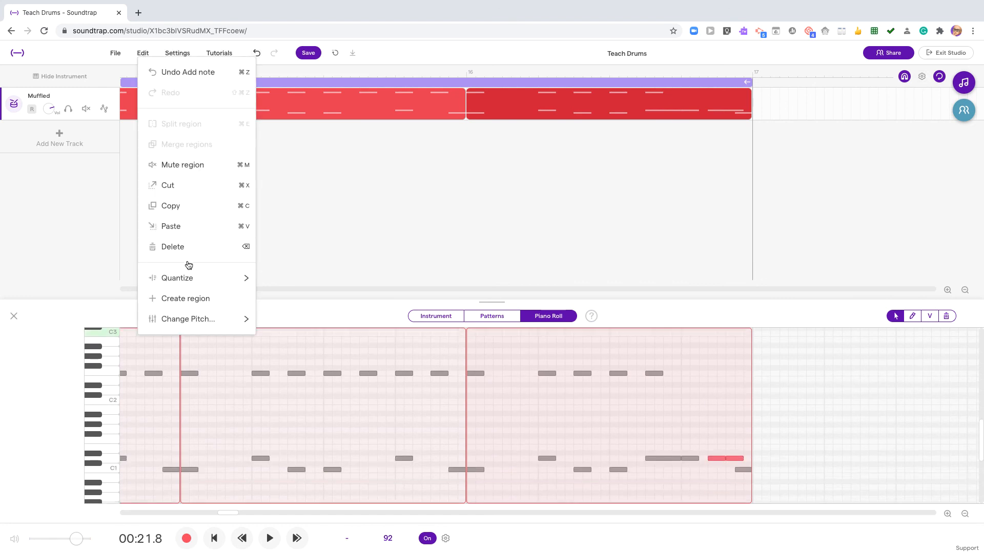
mouse_move(196, 279)
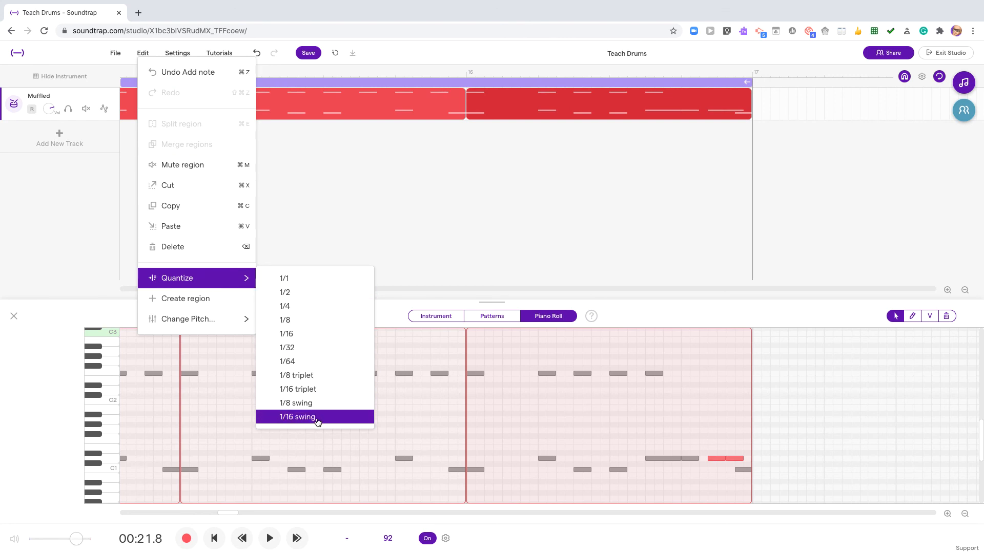
click(297, 417)
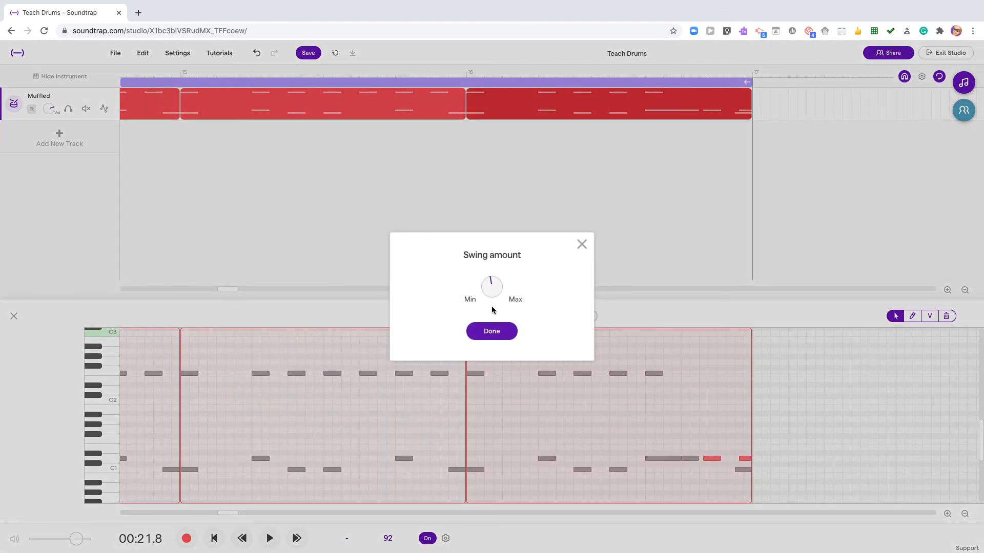
click(491, 331)
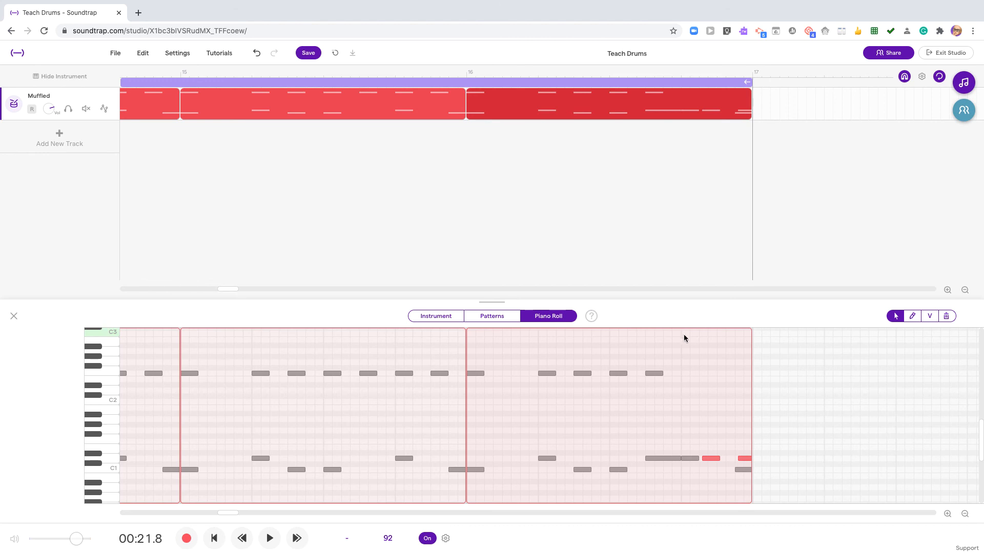
Play the swung fill from just before measure 16 to check its rhythm.
click(457, 72)
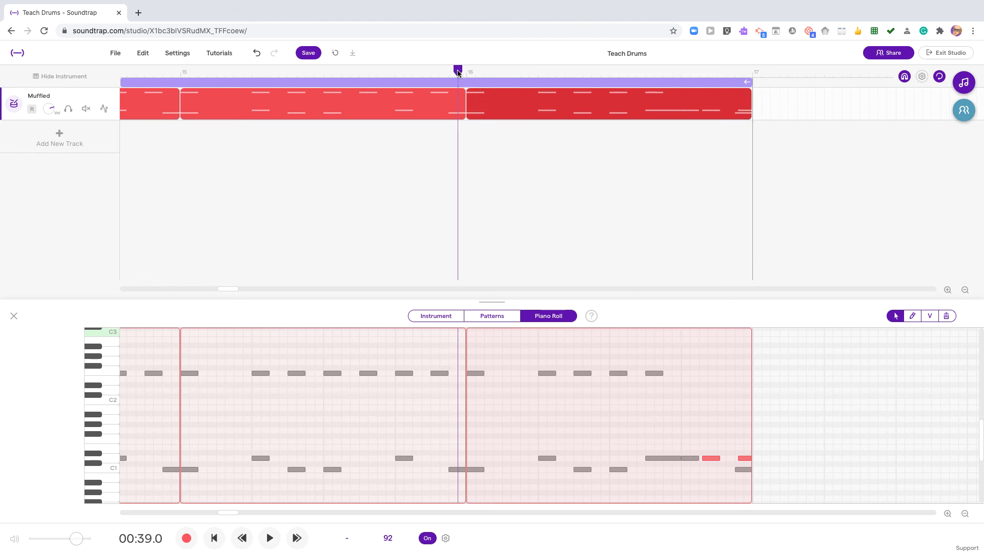
key(space)
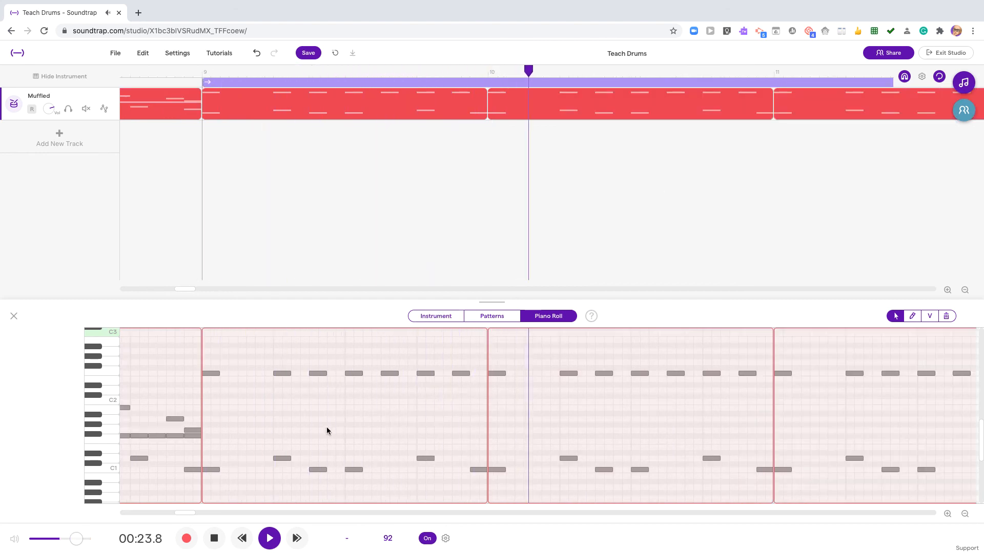
key(space)
Move the two selected D1 notes slightly earlier so the first directly follows the preceding D1 notes, and play the fill's end.
drag(188, 514, 234, 519)
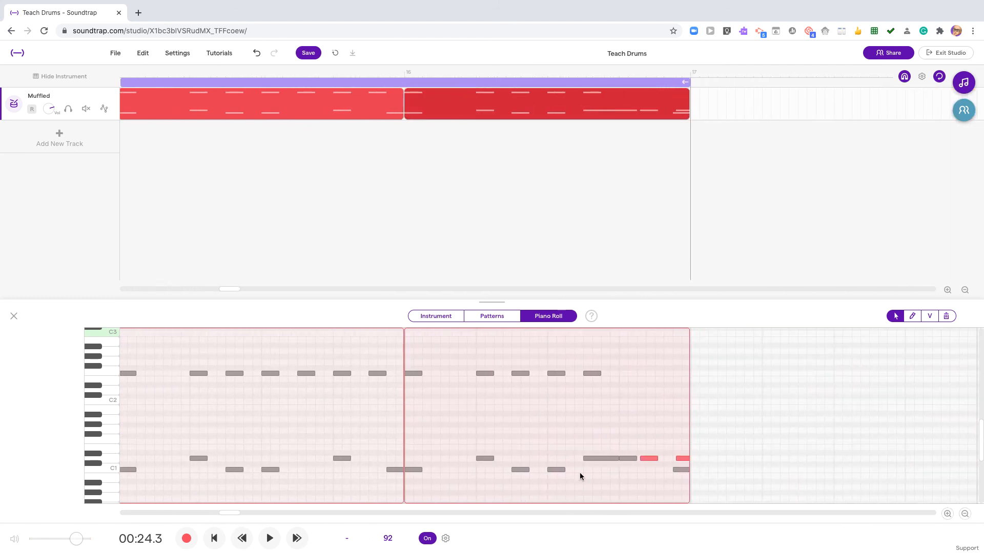
drag(656, 459, 648, 457)
click(596, 70)
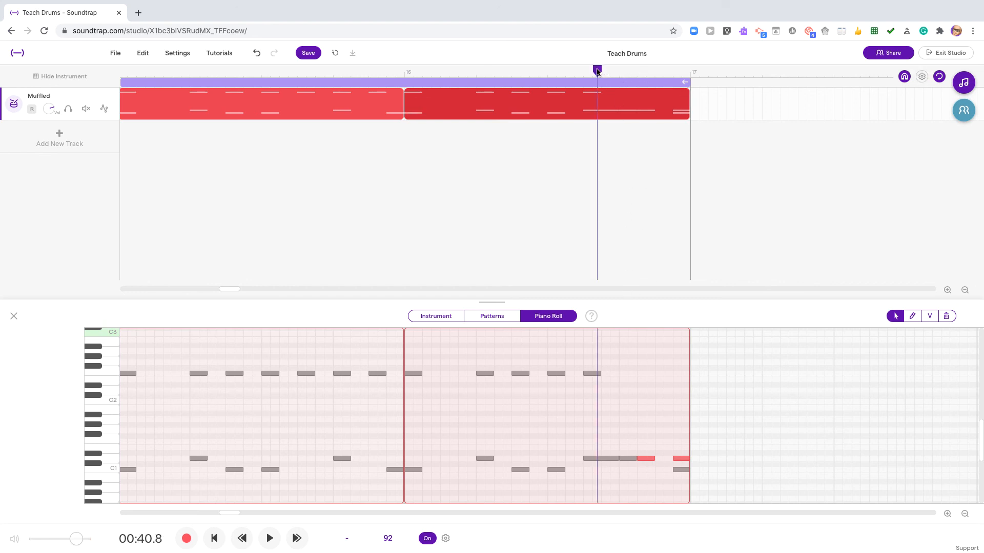
key(space)
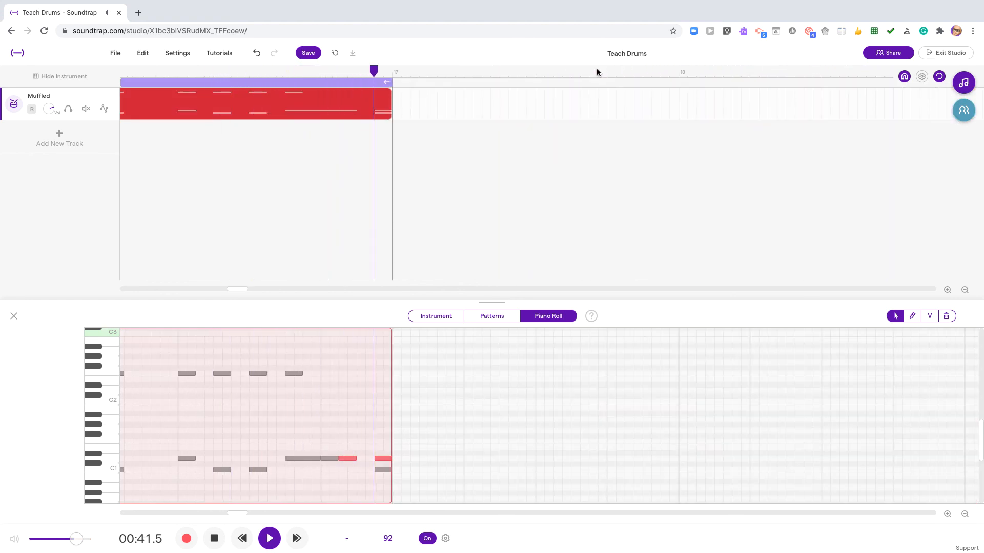
key(space)
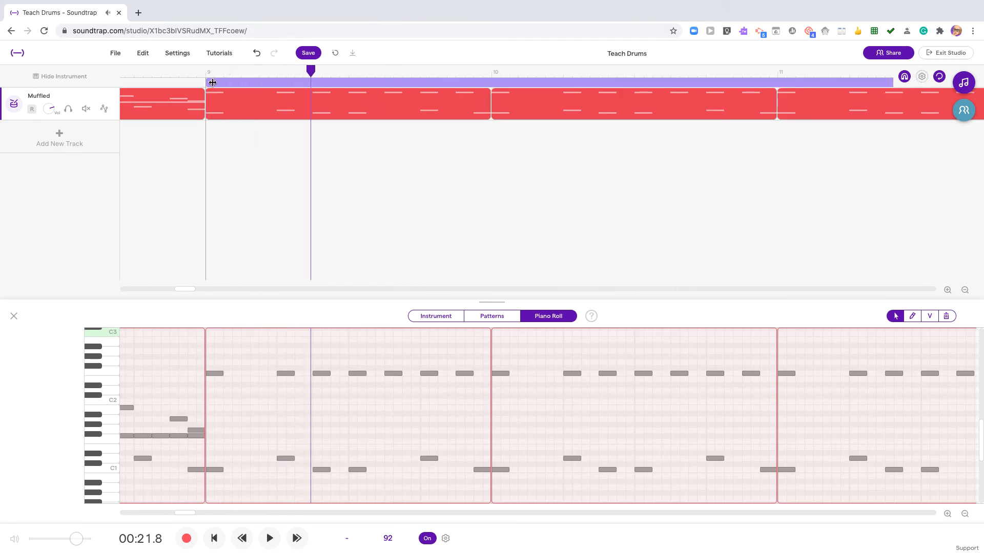
Extend the start of the loop region back to measure 1 and play the entire drum track from the beginning.
drag(212, 82, 44, 95)
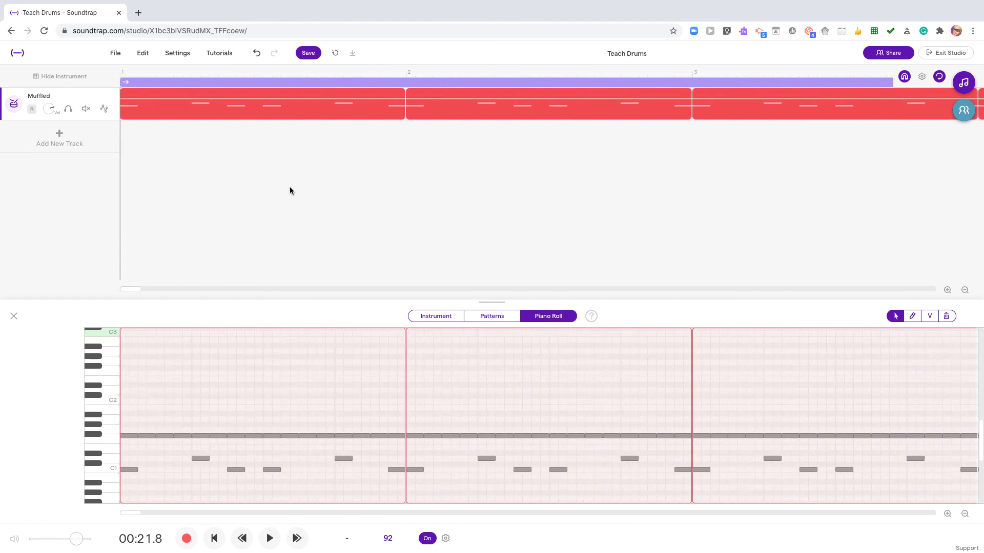
key(space)
key(space)
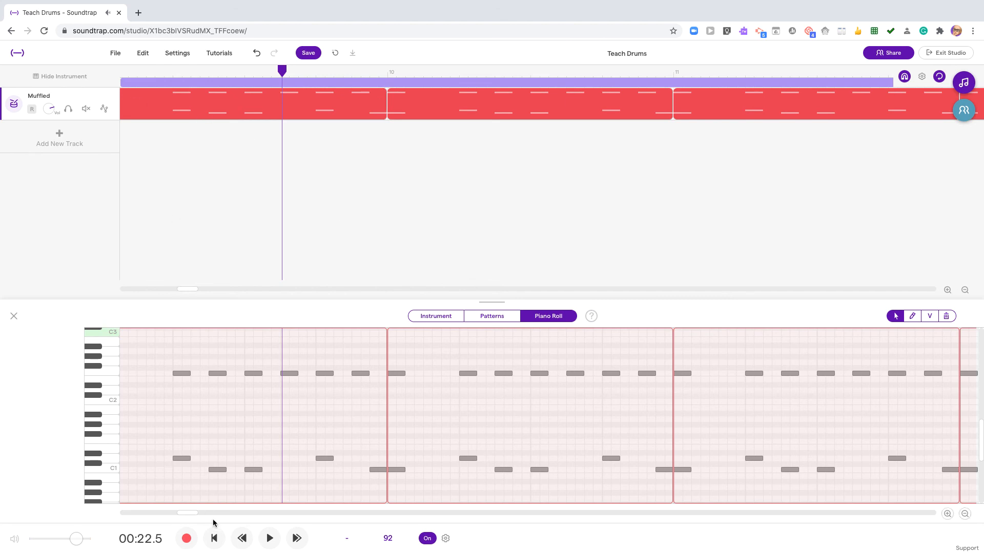
click(214, 539)
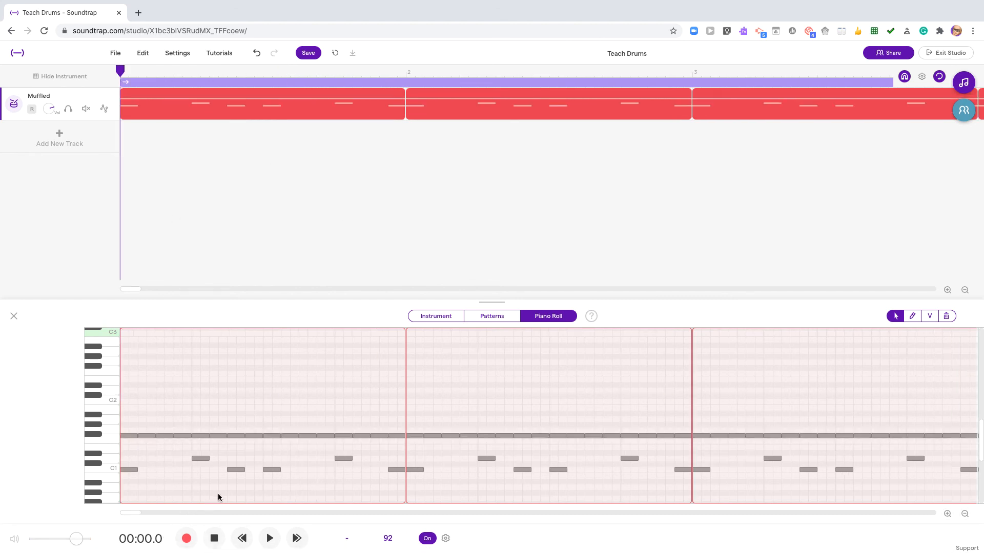
click(270, 539)
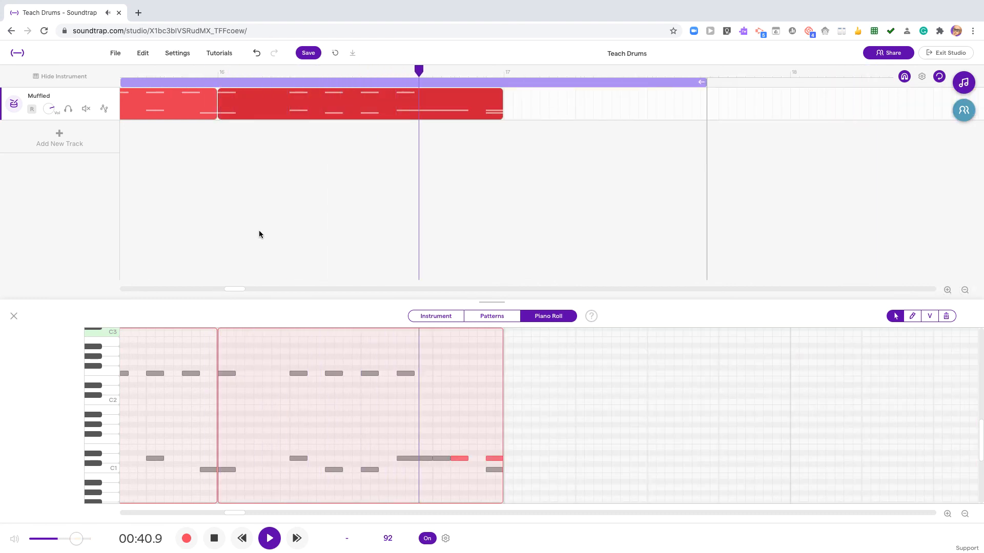
key(space)
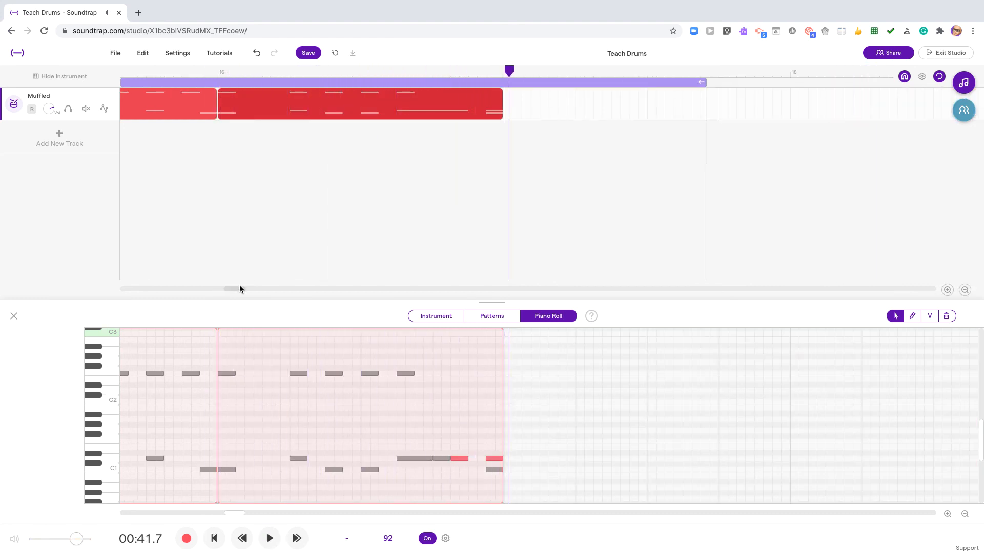
Shorten the loop region so it finishes at the end of measure 16, and return to the start of the track.
drag(239, 287, 99, 281)
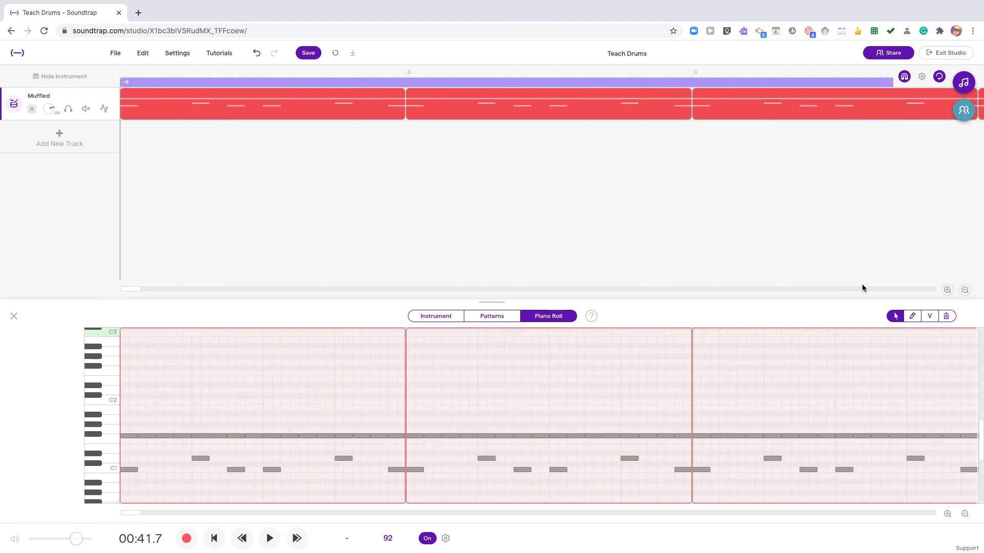
click(965, 291)
click(965, 291)
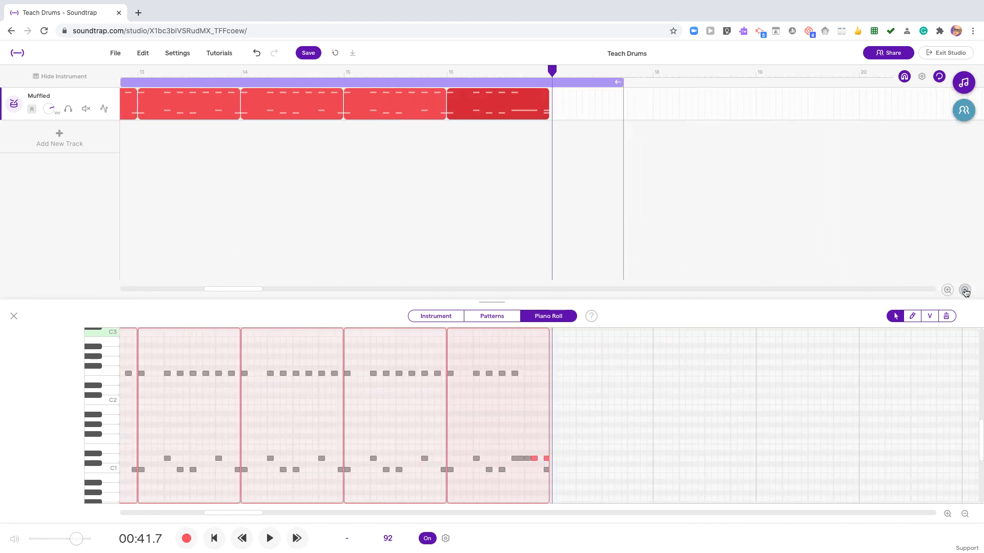
click(964, 290)
drag(586, 81, 542, 85)
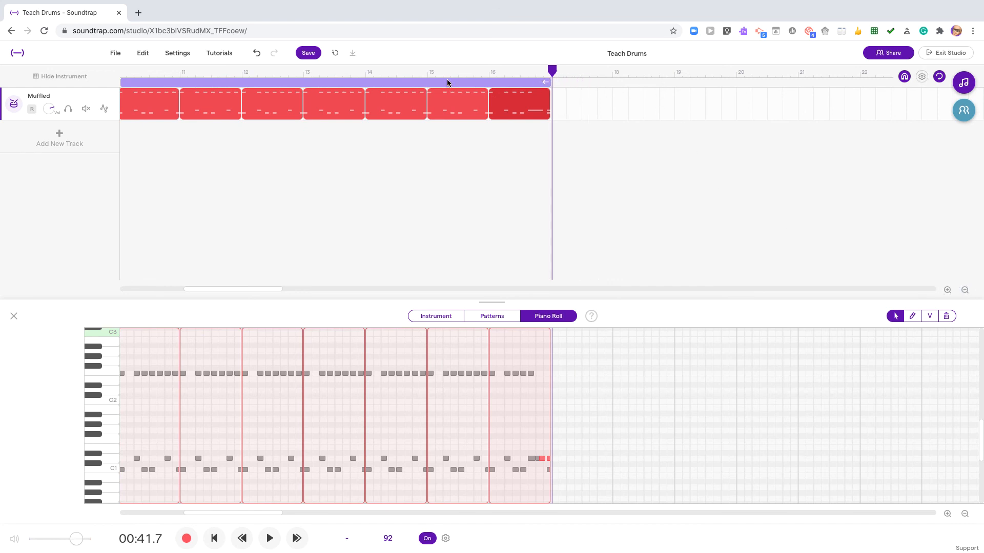
drag(244, 288, 105, 278)
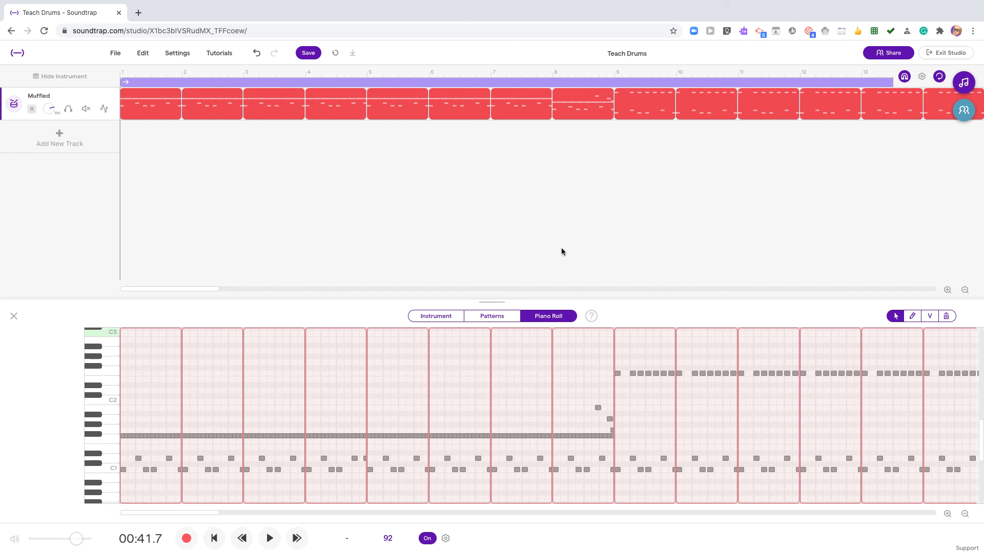
Open the project's file commands.
click(116, 53)
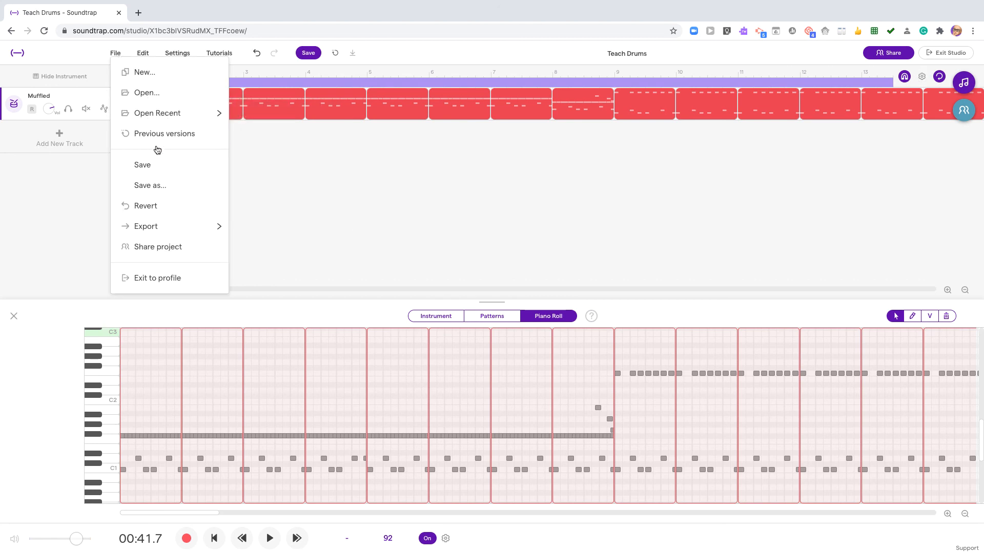